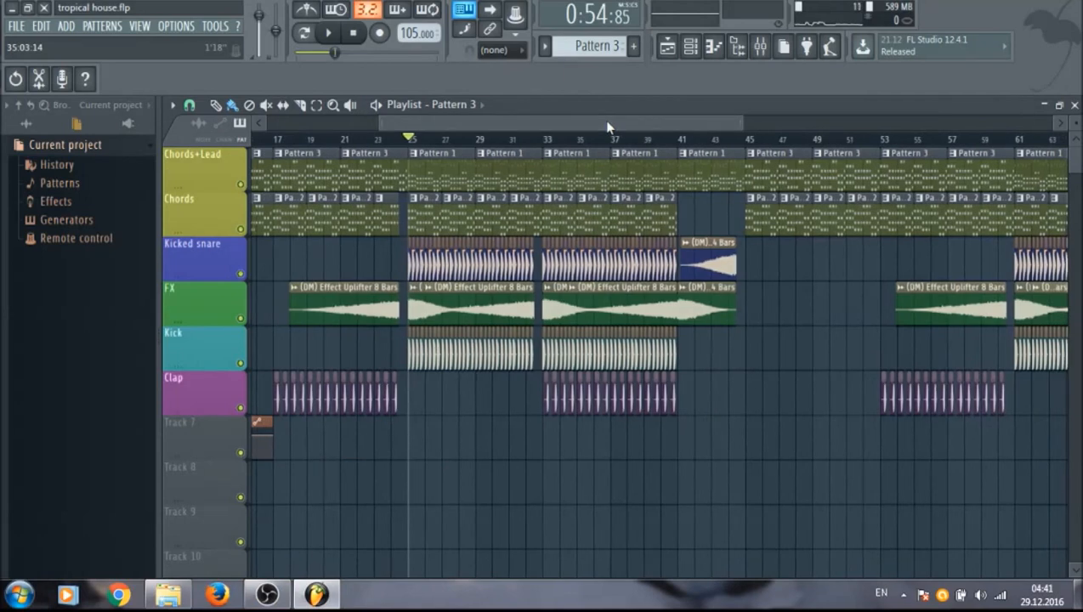
Play the playlist arrangement from bar 25, stop playback, look over the clips and close the playlist.
{"action": "left_click_drag", "start_coordinate": [607, 127], "coordinate": [635, 121]}
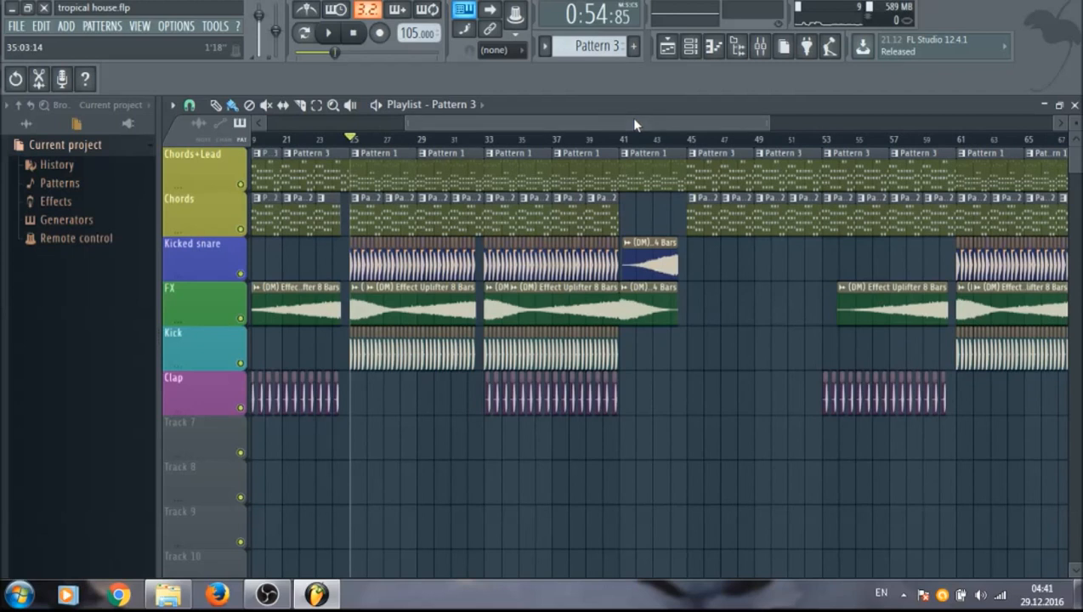
{"action": "key", "text": "space"}
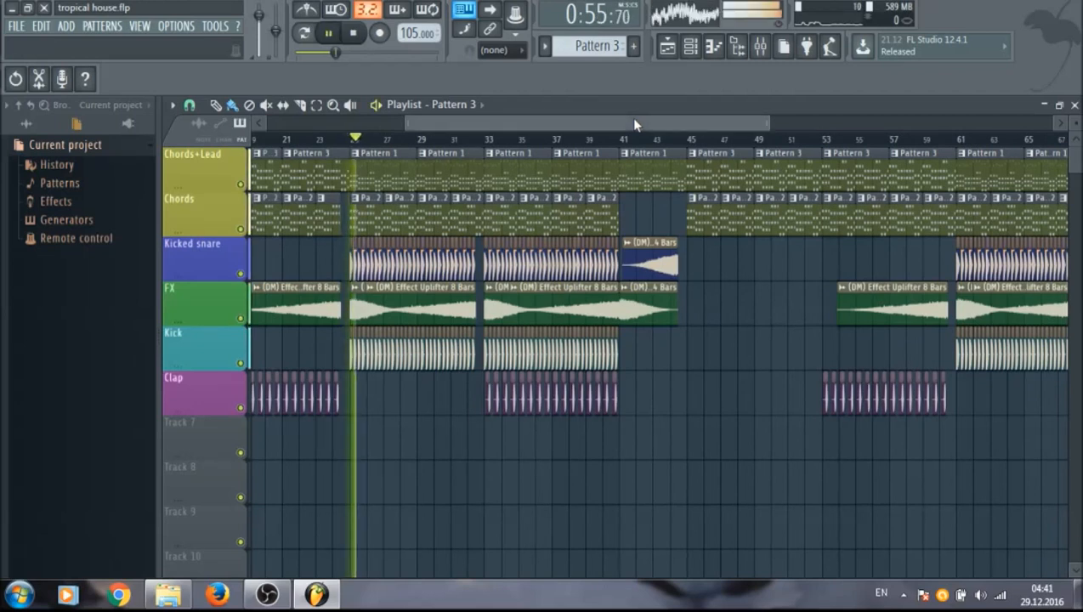
{"action": "left_click_drag", "start_coordinate": [633, 119], "coordinate": [626, 119]}
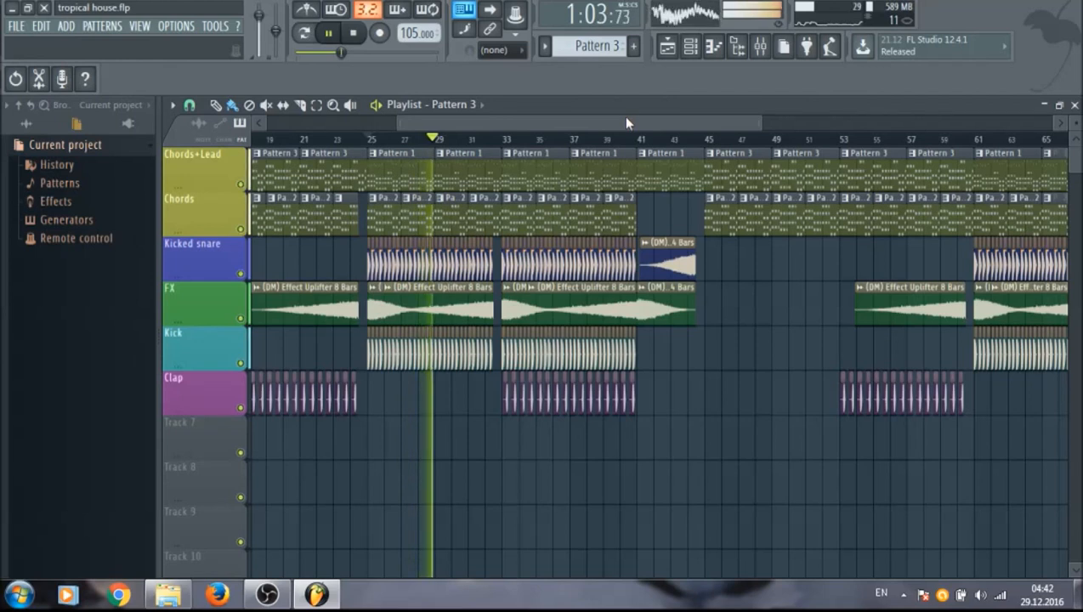
{"action": "key", "text": "space"}
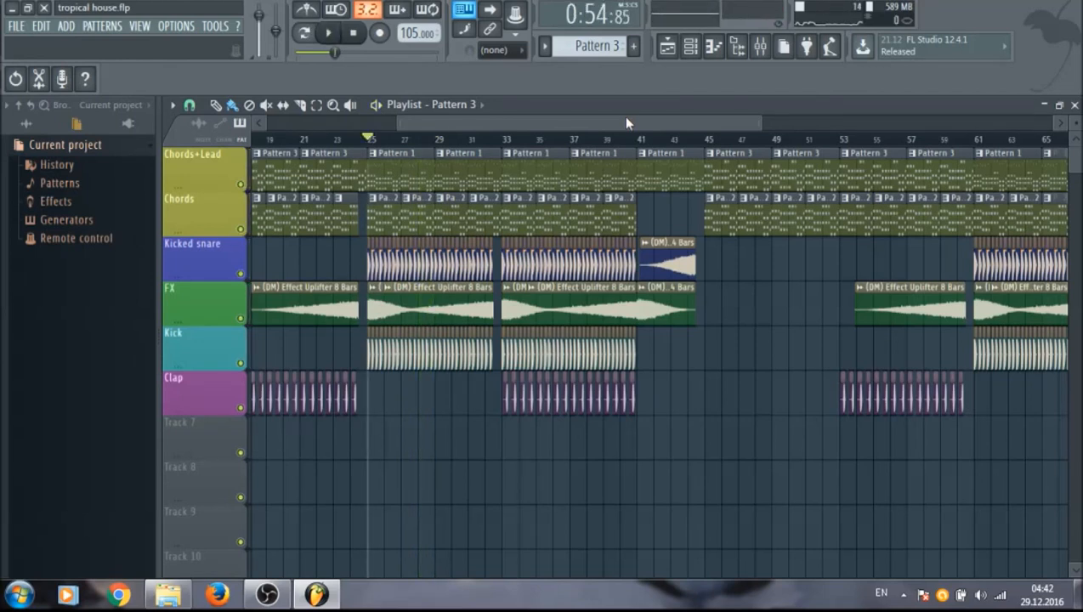
{"action": "left_click_drag", "start_coordinate": [625, 123], "coordinate": [566, 126]}
{"action": "left_click", "coordinate": [1074, 105]}
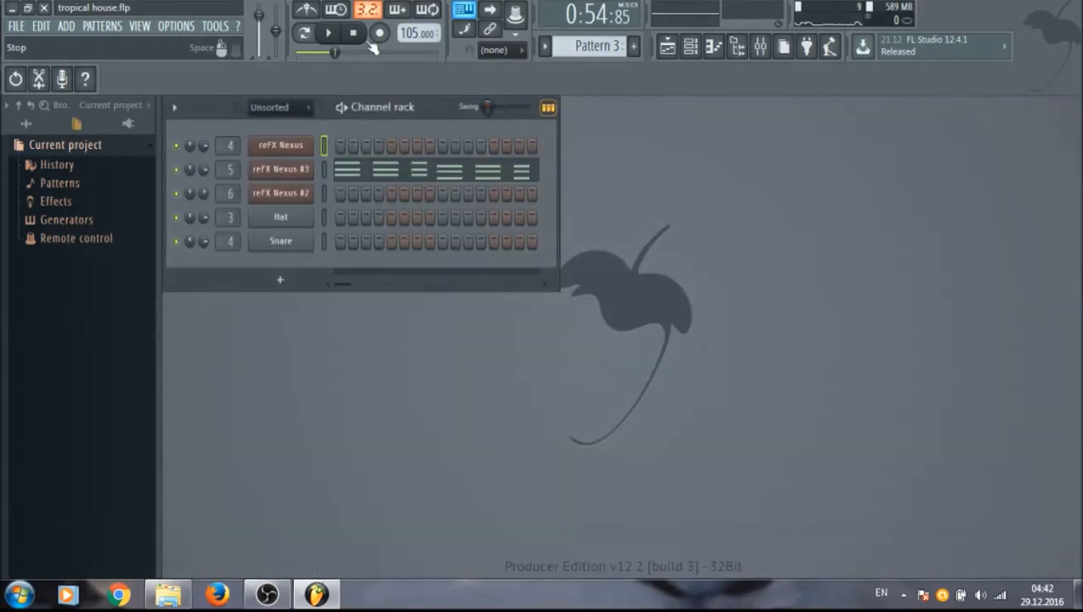
Switch playback from song to pattern mode, select Pattern 1 and listen to it.
{"action": "left_click", "coordinate": [305, 38]}
{"action": "scroll", "coordinate": [606, 47], "scroll_direction": "up", "scroll_amount": 2}
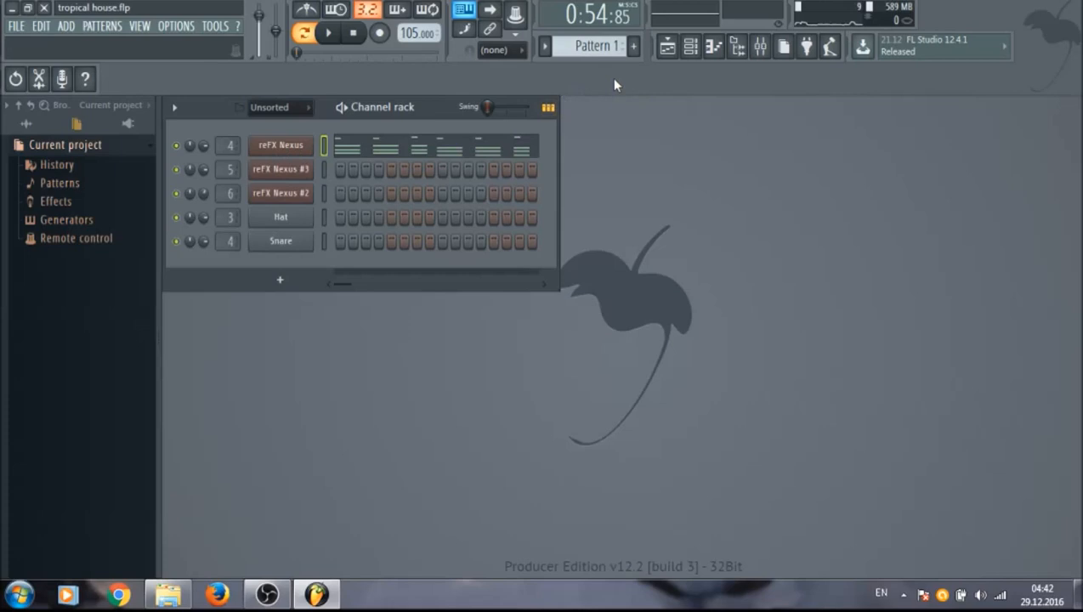
{"action": "key", "text": "space"}
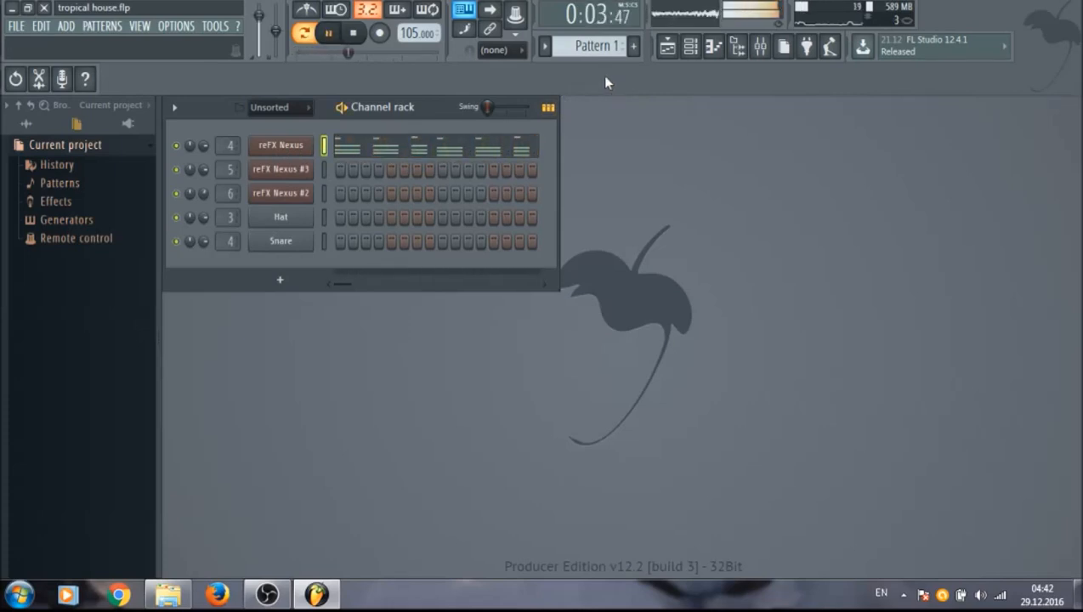
{"action": "key", "text": "space"}
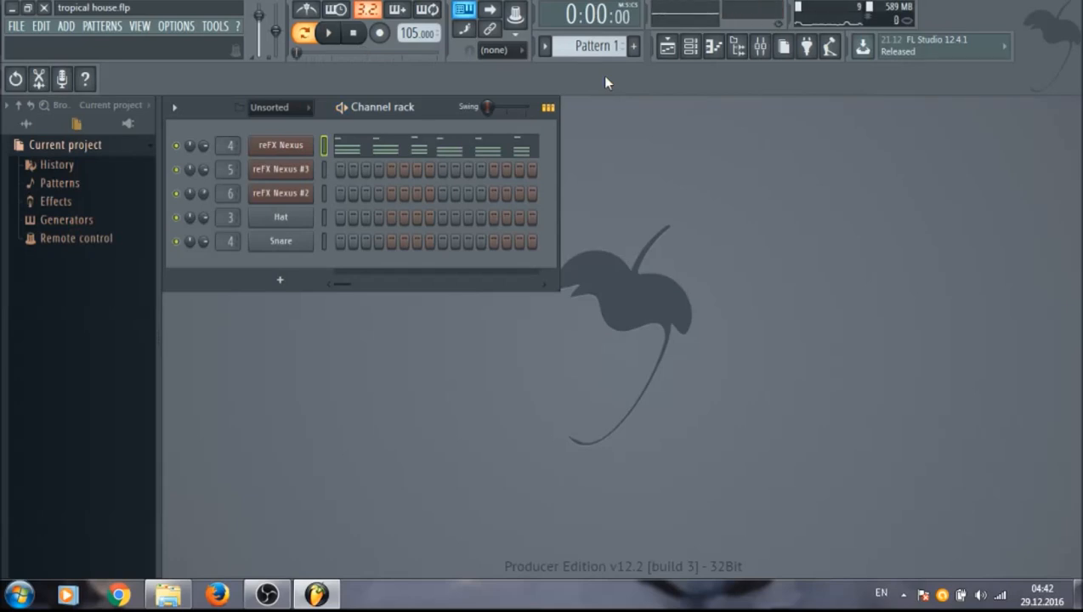
Open the piano roll of the reFX Nexus channel and select all the chord notes from B4 to B5.
{"action": "left_click", "coordinate": [416, 153]}
{"action": "left_click_drag", "start_coordinate": [366, 126], "coordinate": [950, 125]}
{"action": "left_click_drag", "start_coordinate": [1073, 258], "coordinate": [1074, 315]}
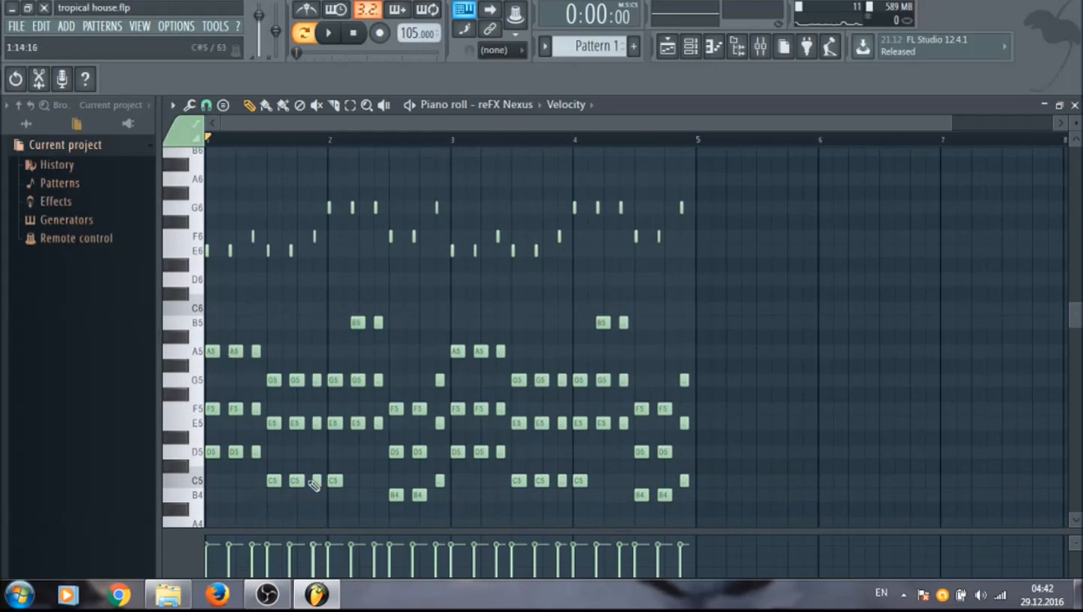
{"action": "left_click_drag", "start_coordinate": [750, 513], "coordinate": [306, 313]}
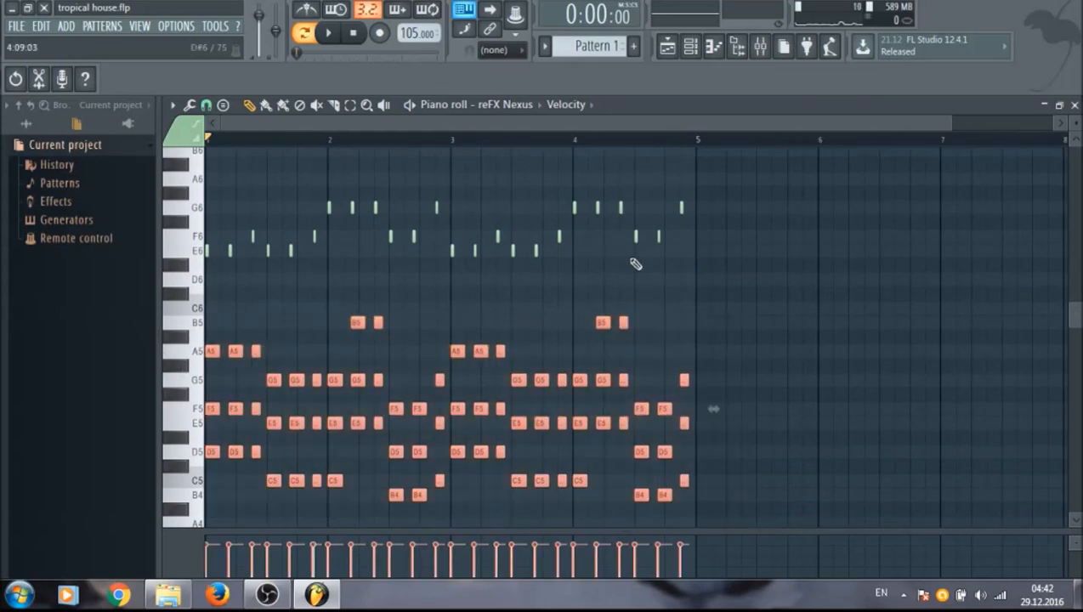
Select the melody notes from E6 to G6, listen to the pattern and close the piano roll.
{"action": "left_click_drag", "start_coordinate": [733, 290], "coordinate": [157, 199]}
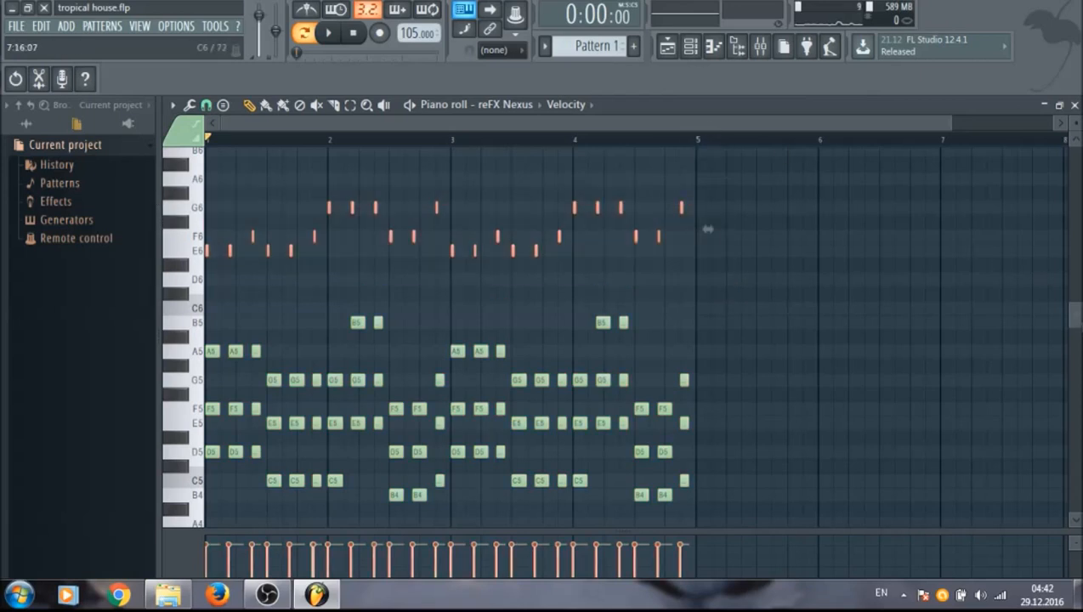
{"action": "scroll", "coordinate": [1076, 314], "scroll_direction": "up", "scroll_amount": 1}
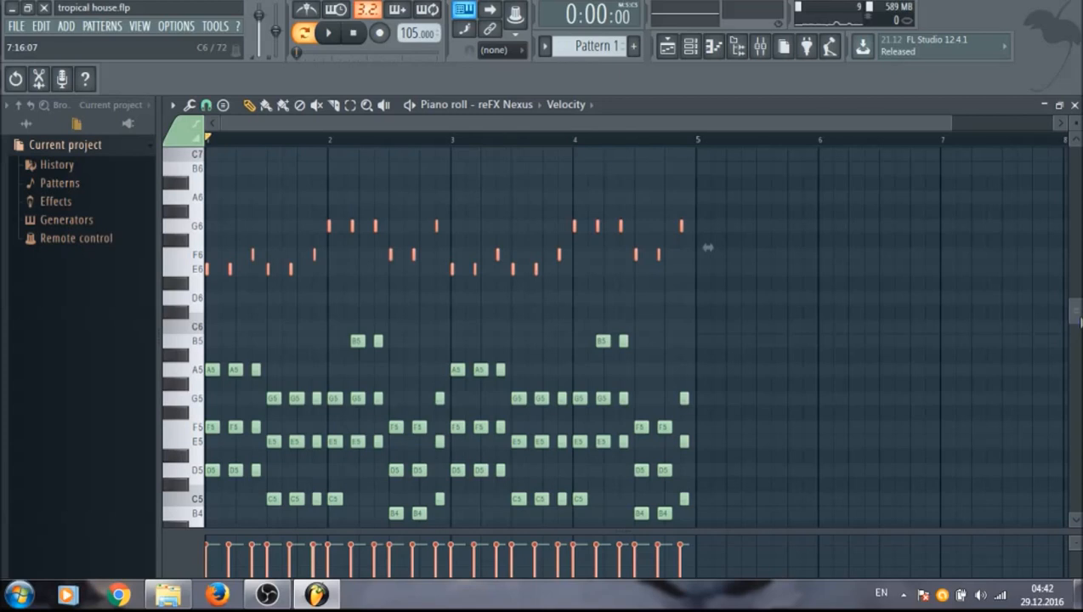
{"action": "left_click_drag", "start_coordinate": [951, 123], "coordinate": [887, 121]}
{"action": "key", "text": "space"}
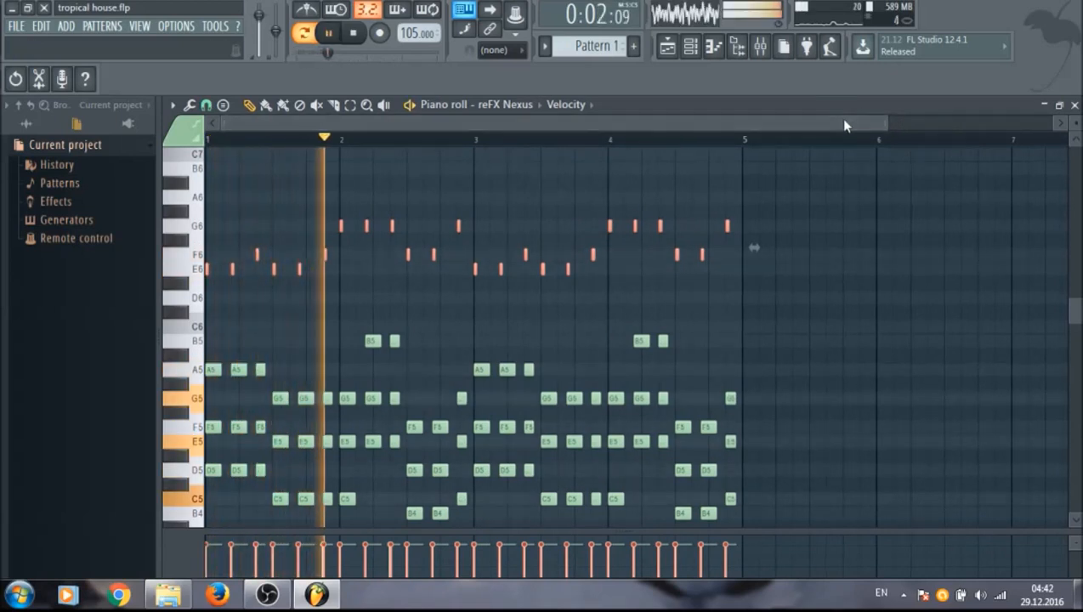
{"action": "key", "text": "space"}
{"action": "left_click", "coordinate": [1075, 105]}
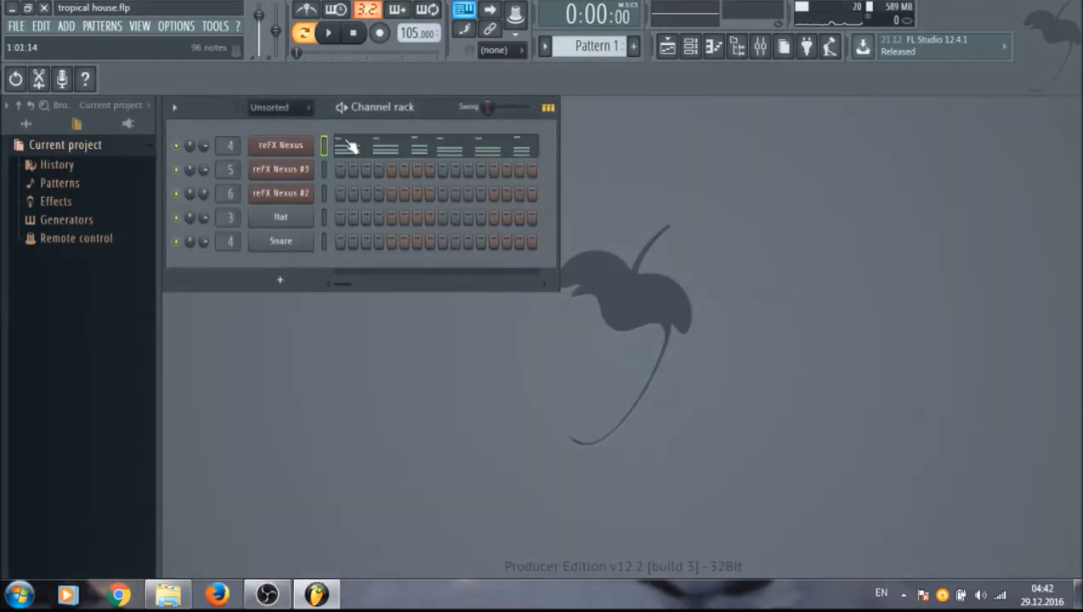
Open the reFX Nexus channel's plugin, check its preset in the library and its mix page, and close it.
{"action": "left_click", "coordinate": [306, 145]}
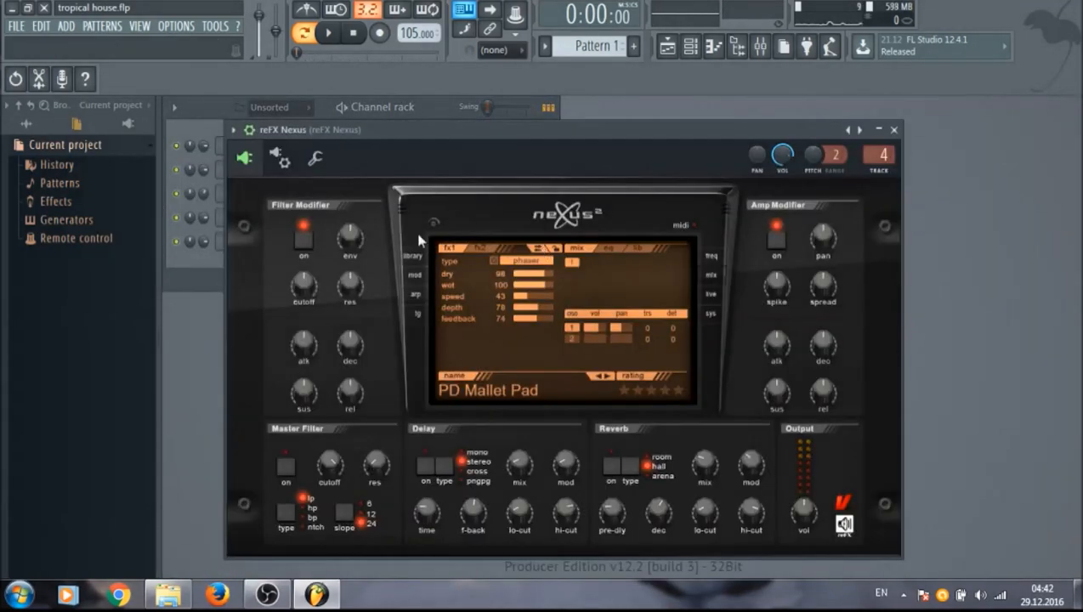
{"action": "left_click", "coordinate": [412, 255]}
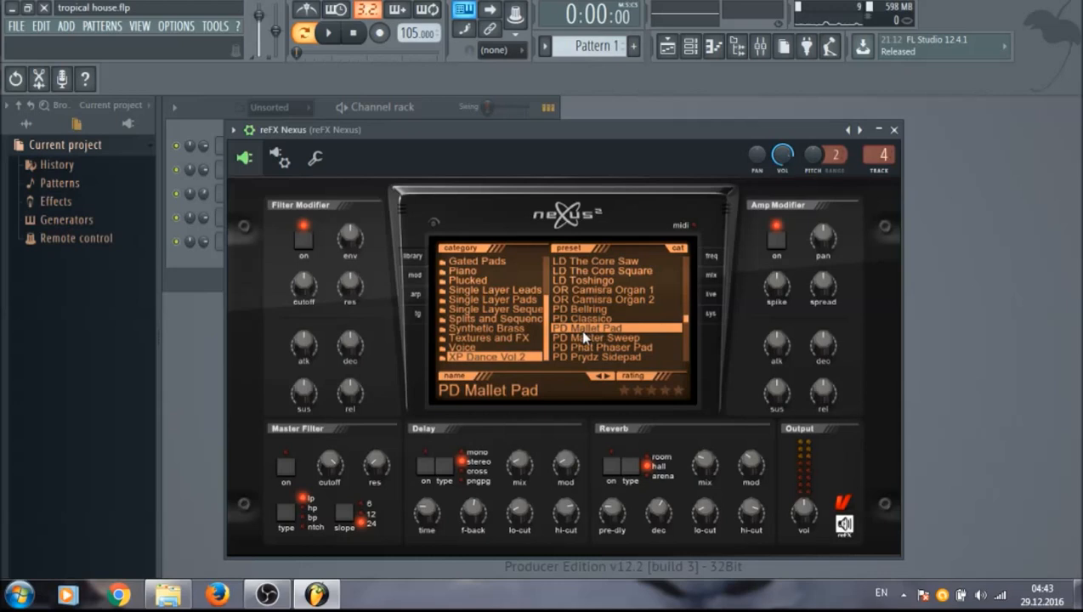
{"action": "left_click", "coordinate": [714, 276]}
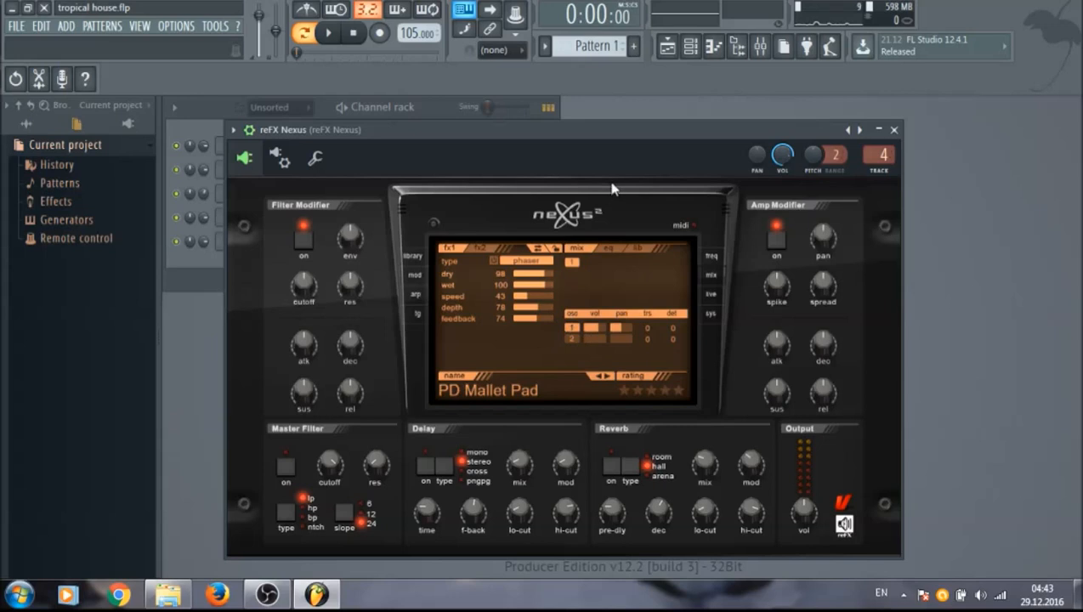
{"action": "left_click_drag", "start_coordinate": [628, 138], "coordinate": [622, 140]}
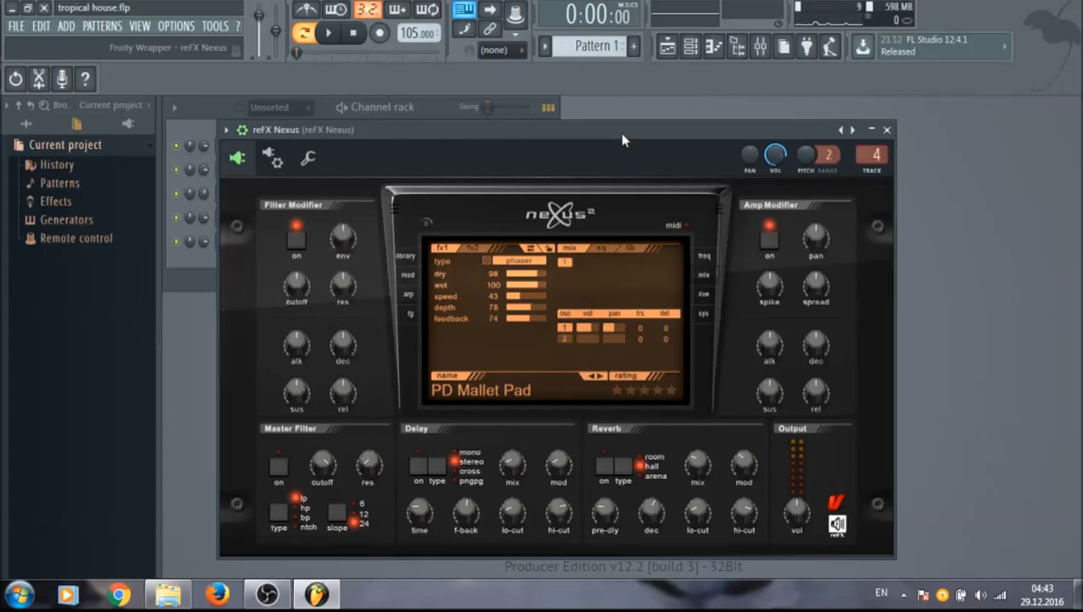
{"action": "left_click_drag", "start_coordinate": [622, 140], "coordinate": [586, 129]}
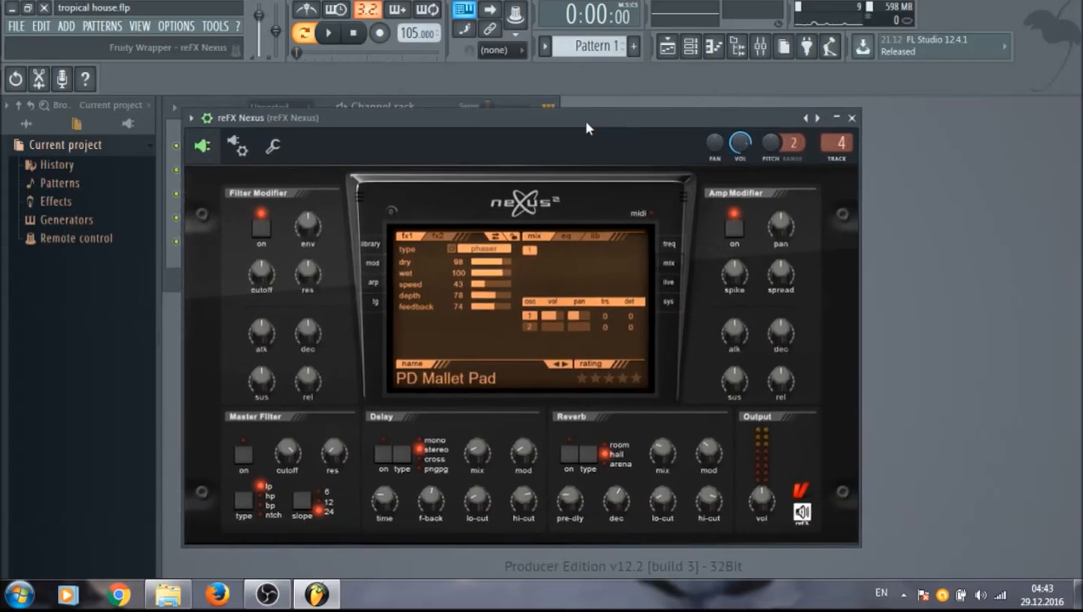
{"action": "mouse_move", "coordinate": [774, 125]}
{"action": "left_mouse_down"}
{"action": "mouse_move", "coordinate": [752, 117]}
{"action": "mouse_move", "coordinate": [773, 139]}
{"action": "left_mouse_up"}
{"action": "left_click", "coordinate": [845, 130]}
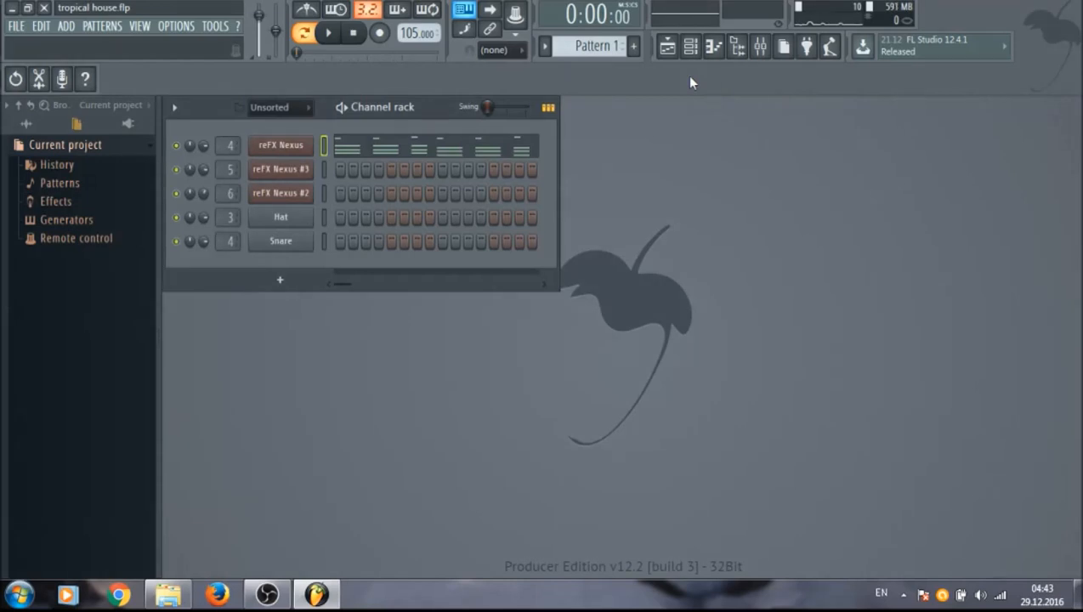
Open the playlist to review where the patterns are placed from bar 17 onward, and close it.
{"action": "left_click", "coordinate": [668, 48]}
{"action": "left_click_drag", "start_coordinate": [643, 125], "coordinate": [692, 125]}
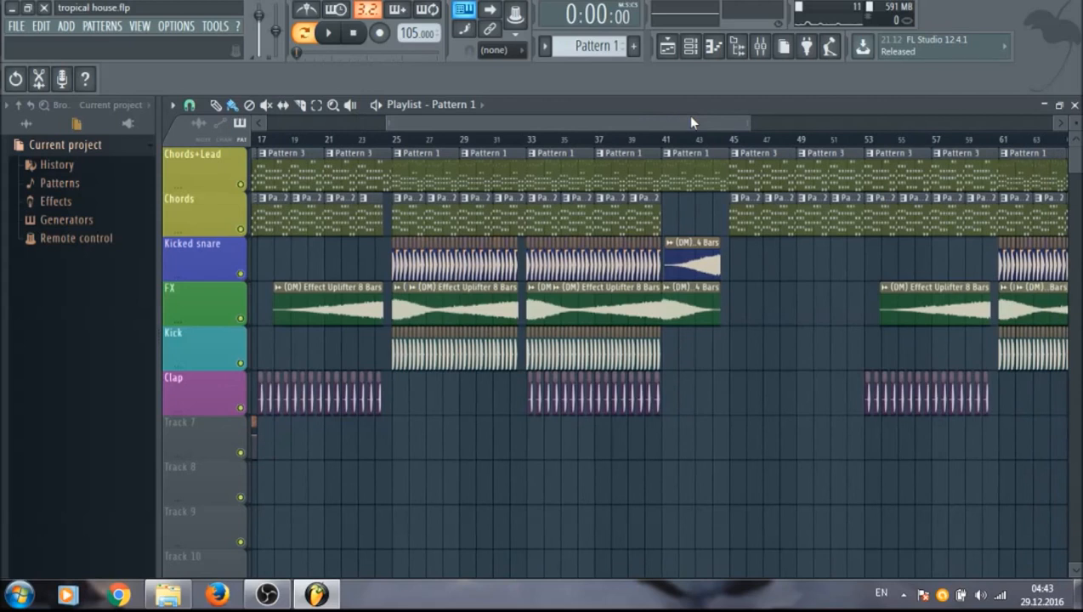
{"action": "left_click", "coordinate": [1075, 104]}
Select Pattern 2 and listen to it.
{"action": "left_click_drag", "start_coordinate": [615, 53], "coordinate": [615, 46]}
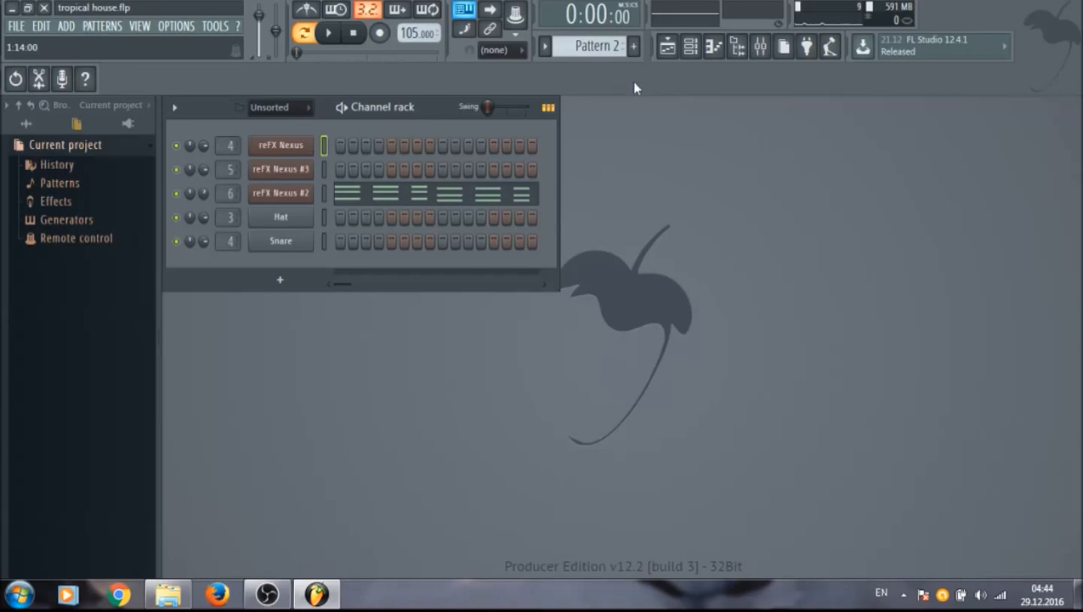
{"action": "key", "text": "space"}
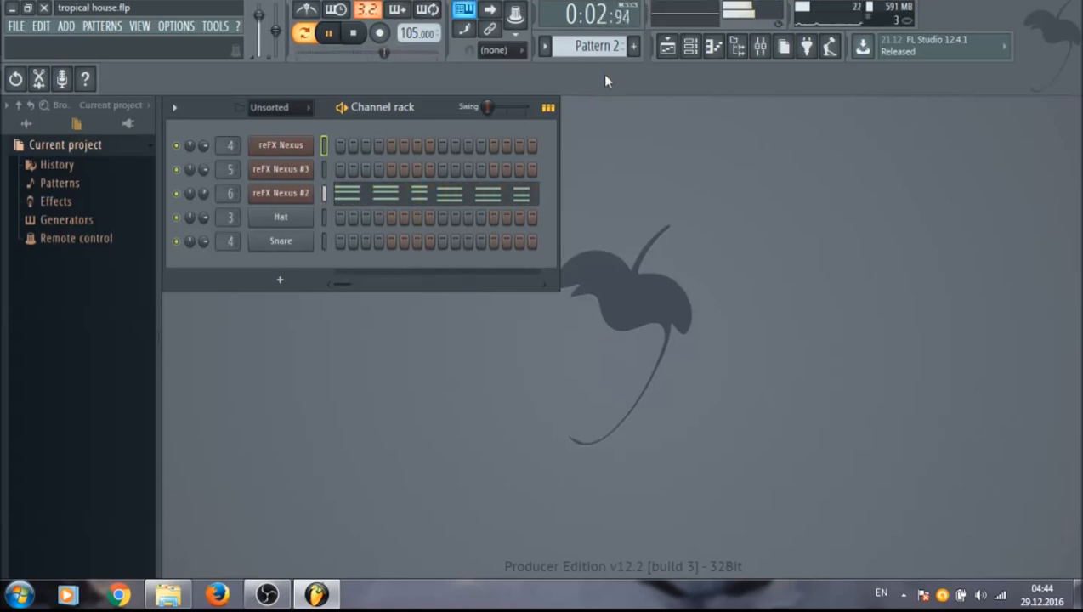
{"action": "key", "text": "space"}
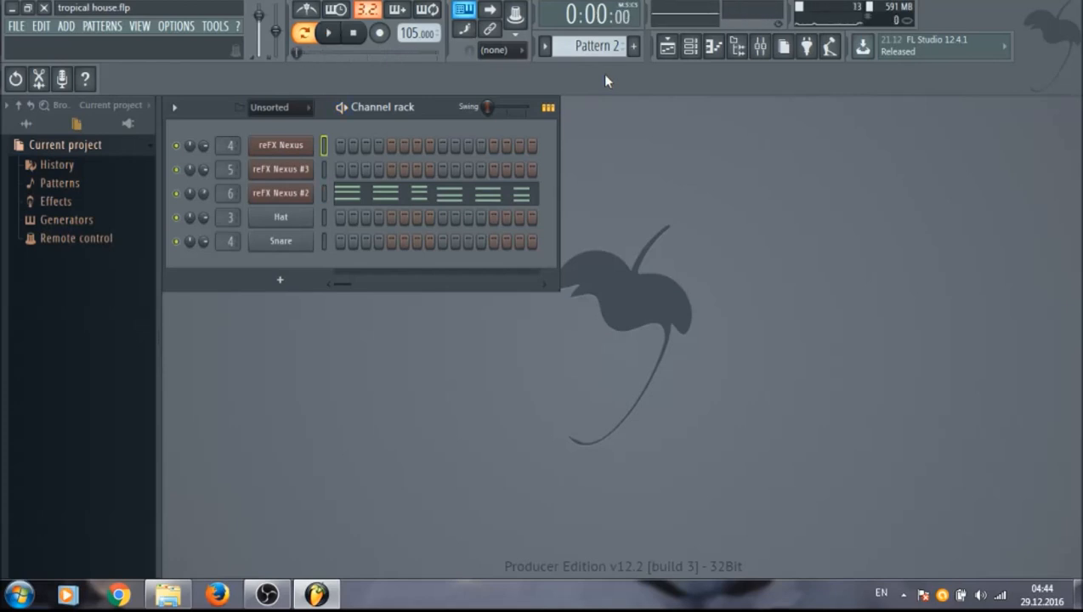
Open the reFX Nexus #2 plugin, check its Piano category preset in the library and its mix page, and close it.
{"action": "left_click", "coordinate": [288, 193]}
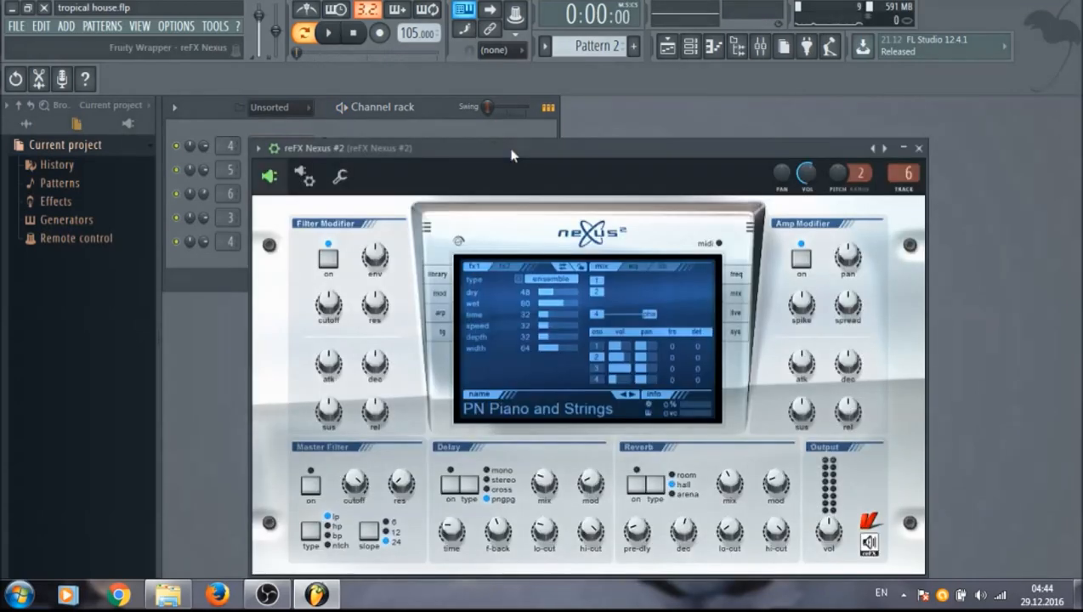
{"action": "left_click_drag", "start_coordinate": [551, 158], "coordinate": [533, 142]}
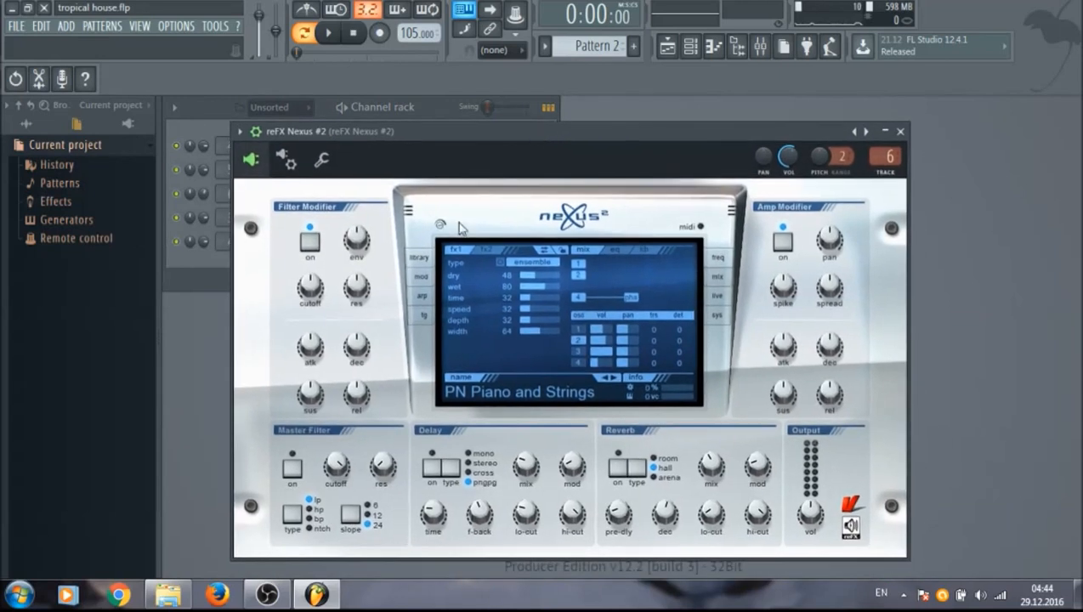
{"action": "left_click", "coordinate": [432, 253]}
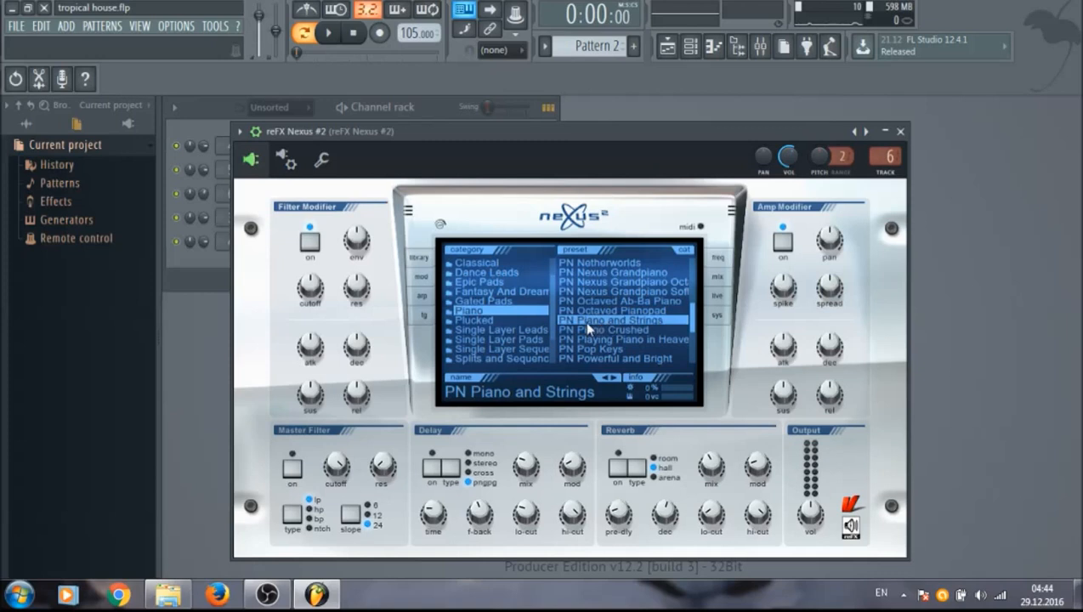
{"action": "left_click", "coordinate": [714, 277]}
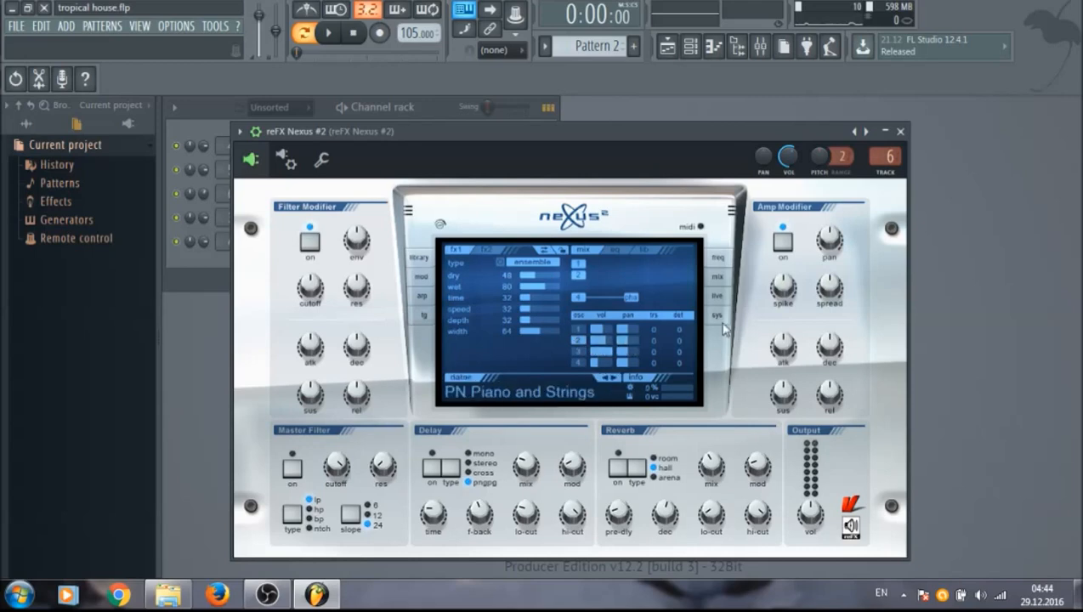
{"action": "left_click", "coordinate": [901, 131]}
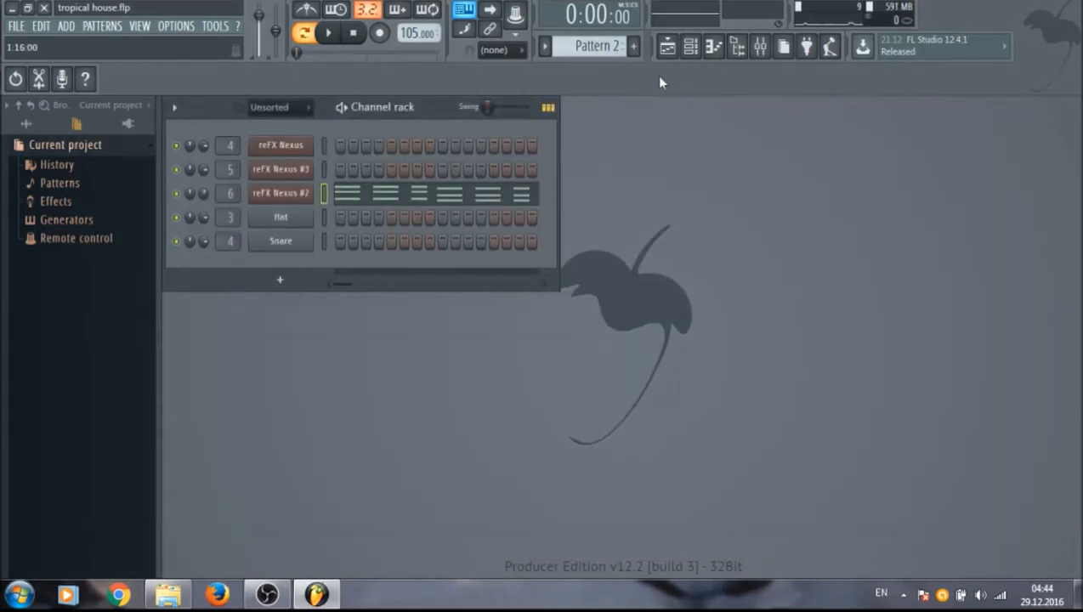
Show the mixer and briefly play Pattern 2 to identify the reFX Nexus #2 track.
{"action": "left_click", "coordinate": [760, 46]}
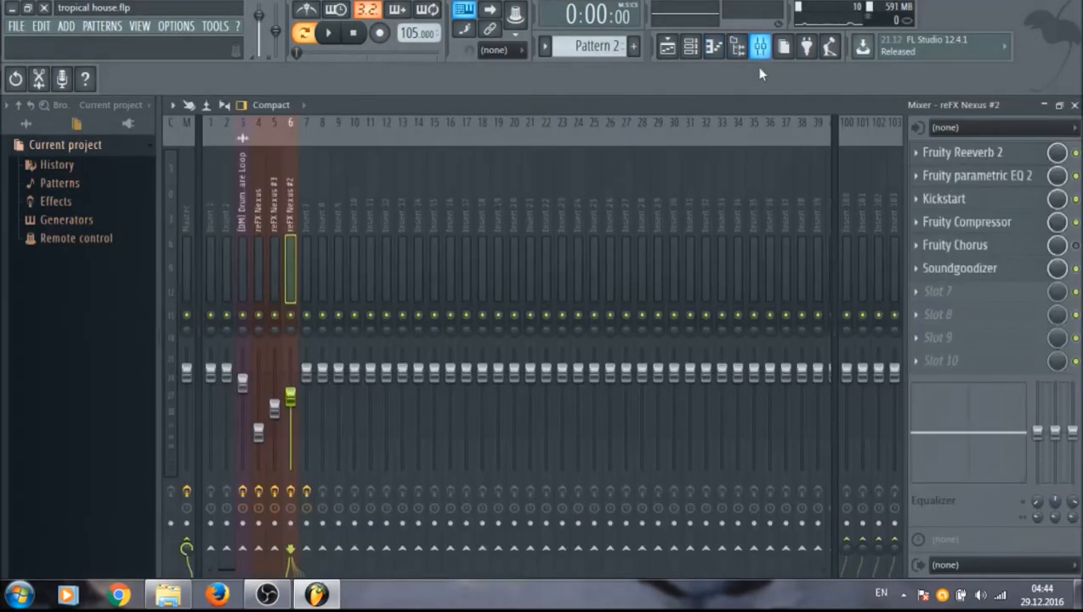
{"action": "key", "text": "space"}
{"action": "key", "text": "space"}
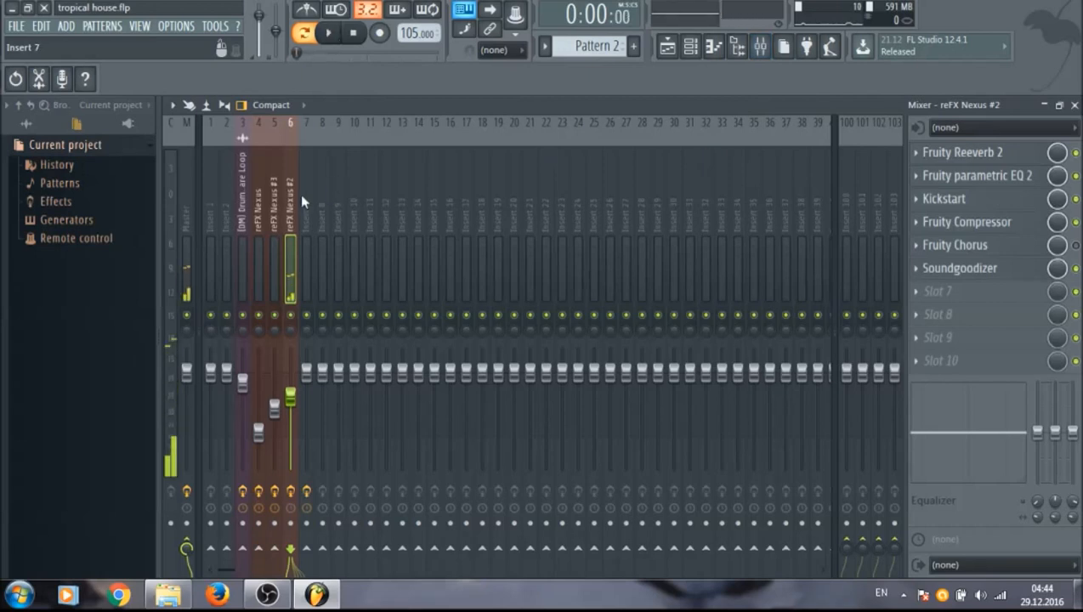
Inspect the Fruity Reeverb 2 and Fruity parametric EQ 2 settings on the reFX Nexus #2 mixer track, closing each window.
{"action": "left_click", "coordinate": [1021, 157]}
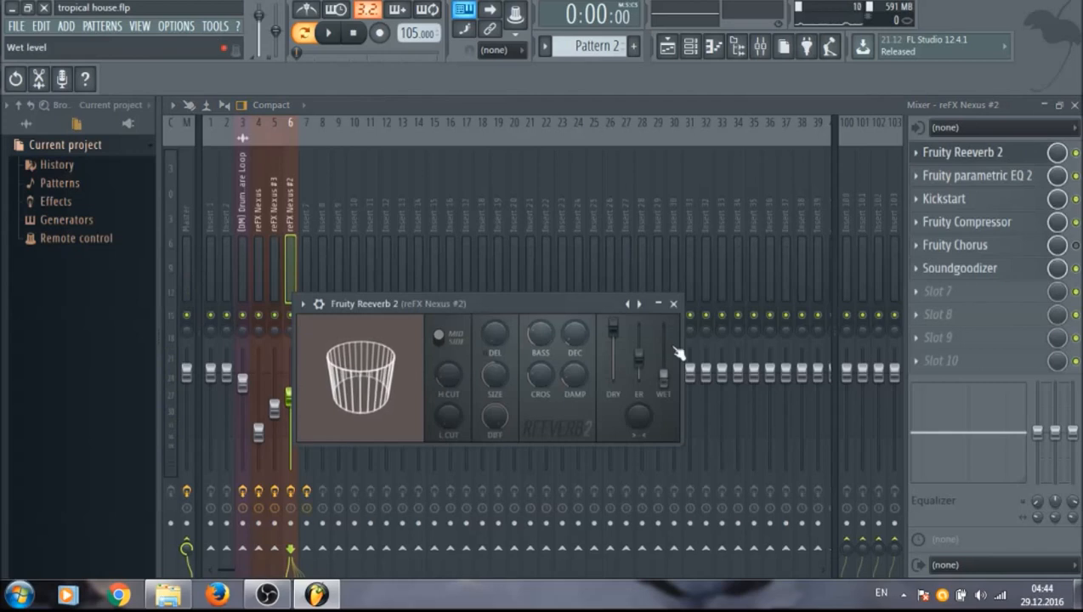
{"action": "left_click", "coordinate": [673, 305]}
{"action": "left_click", "coordinate": [987, 178]}
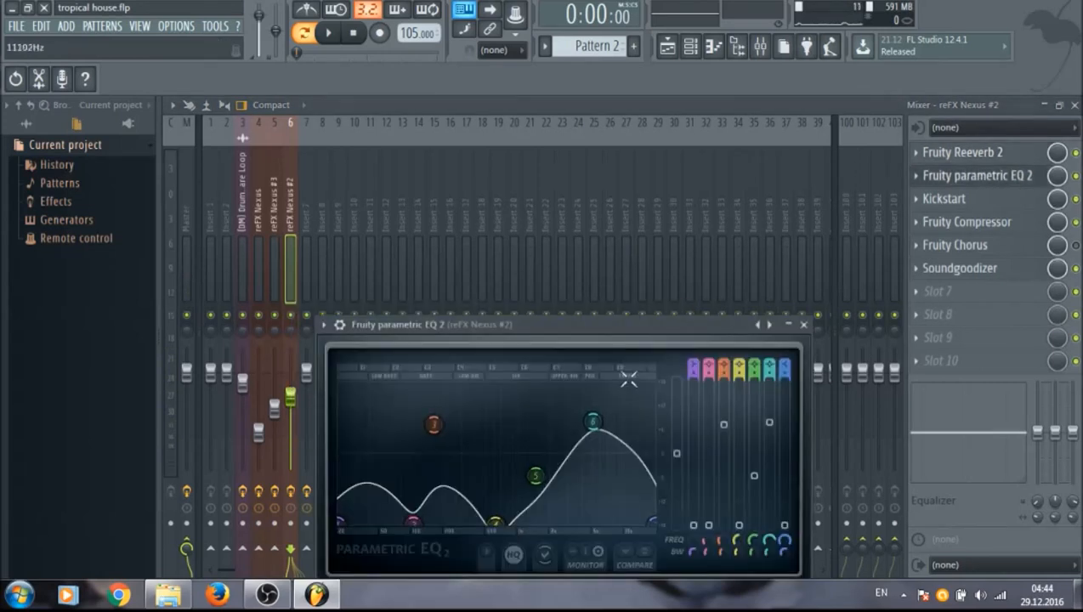
{"action": "left_click_drag", "start_coordinate": [636, 331], "coordinate": [619, 156]}
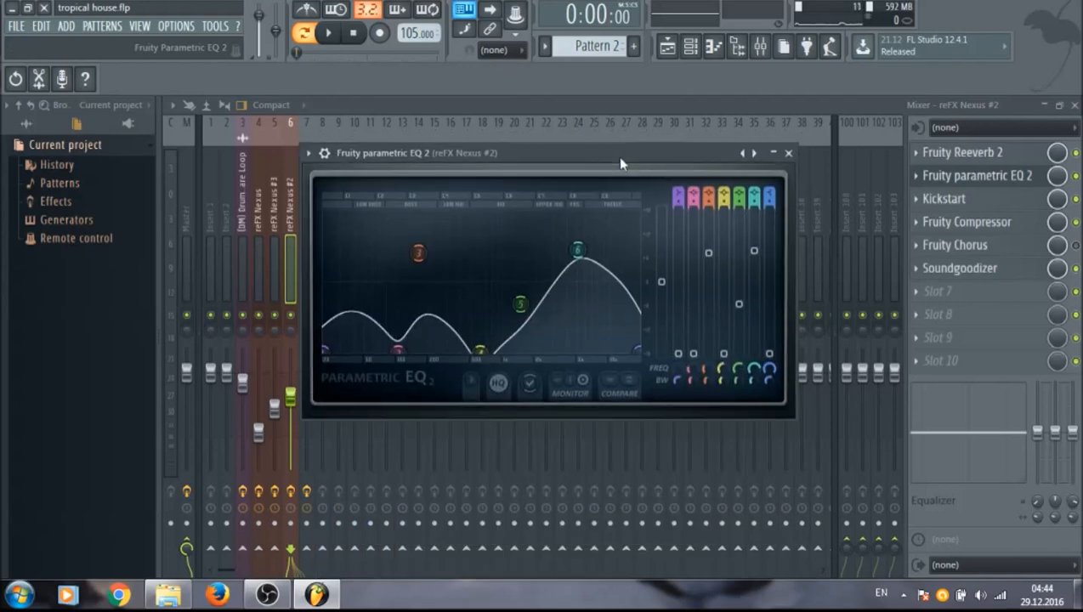
{"action": "left_click_drag", "start_coordinate": [621, 163], "coordinate": [628, 175]}
{"action": "left_click", "coordinate": [787, 166]}
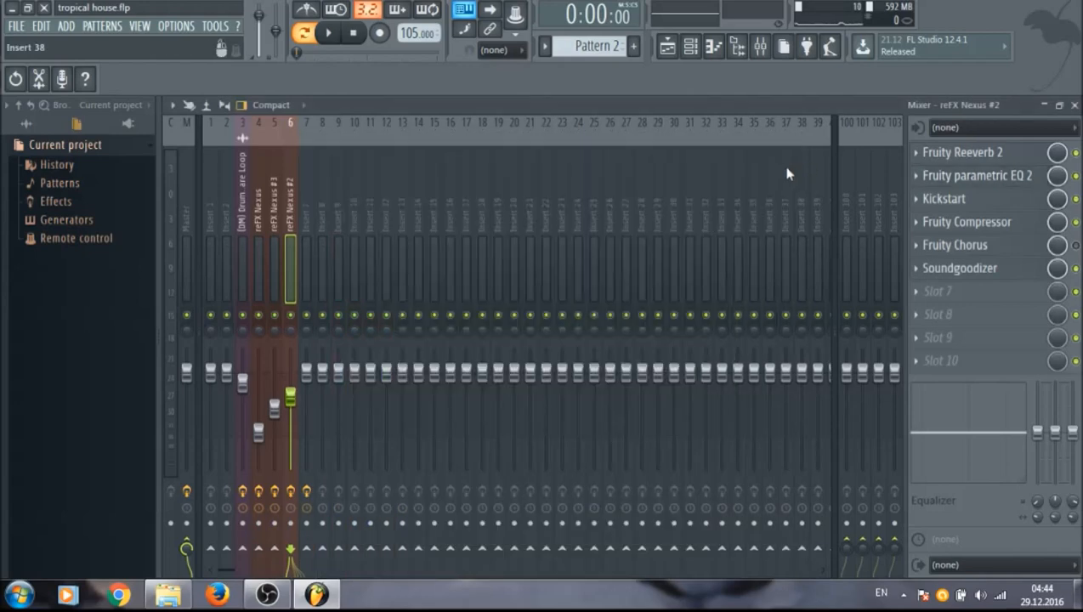
Inspect the Kickstart and Fruity Compressor settings on the reFX Nexus #2 mixer track, closing each window.
{"action": "left_click", "coordinate": [944, 198]}
{"action": "left_click_drag", "start_coordinate": [547, 110], "coordinate": [581, 176]}
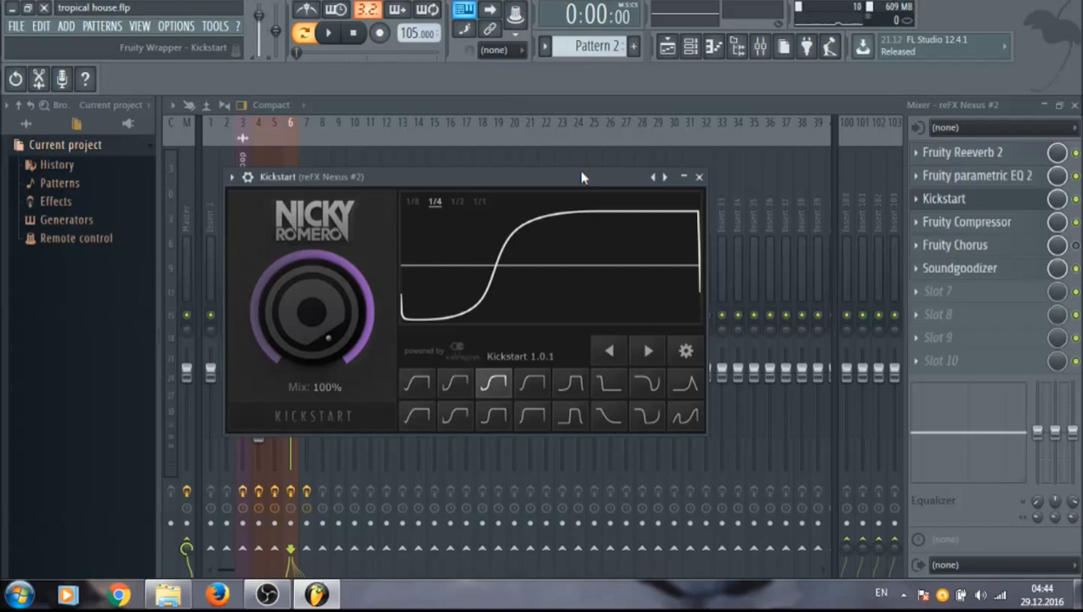
{"action": "left_click_drag", "start_coordinate": [582, 177], "coordinate": [621, 179]}
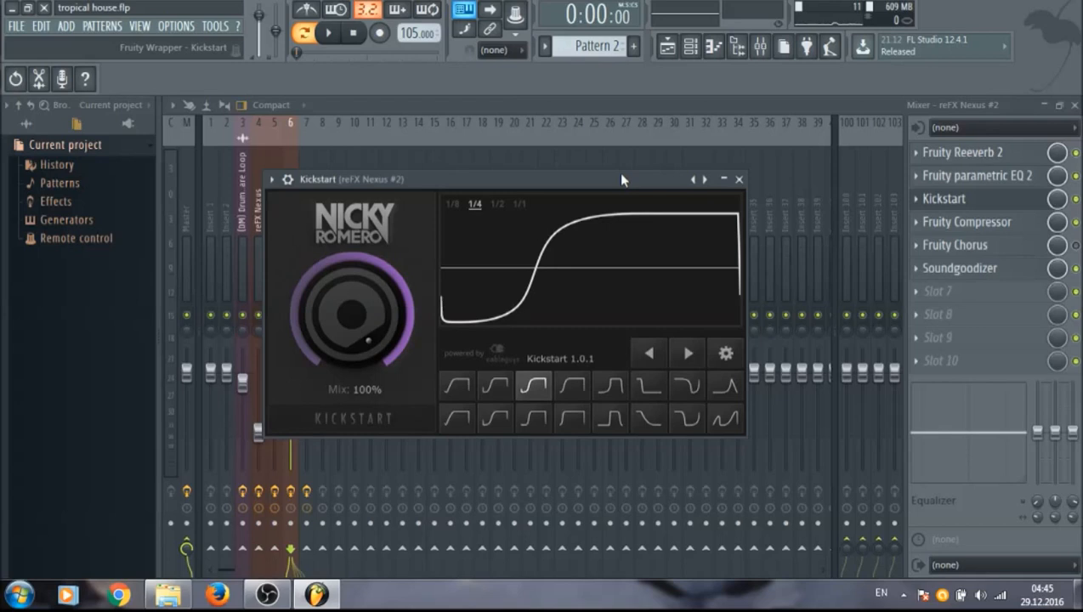
{"action": "left_click", "coordinate": [739, 179]}
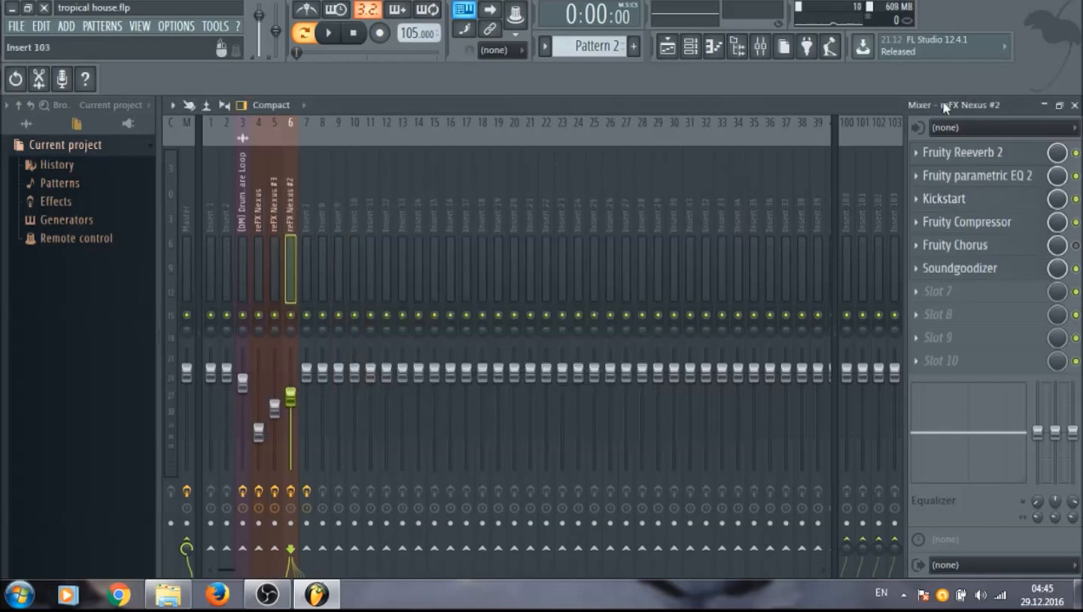
{"action": "left_click", "coordinate": [995, 223]}
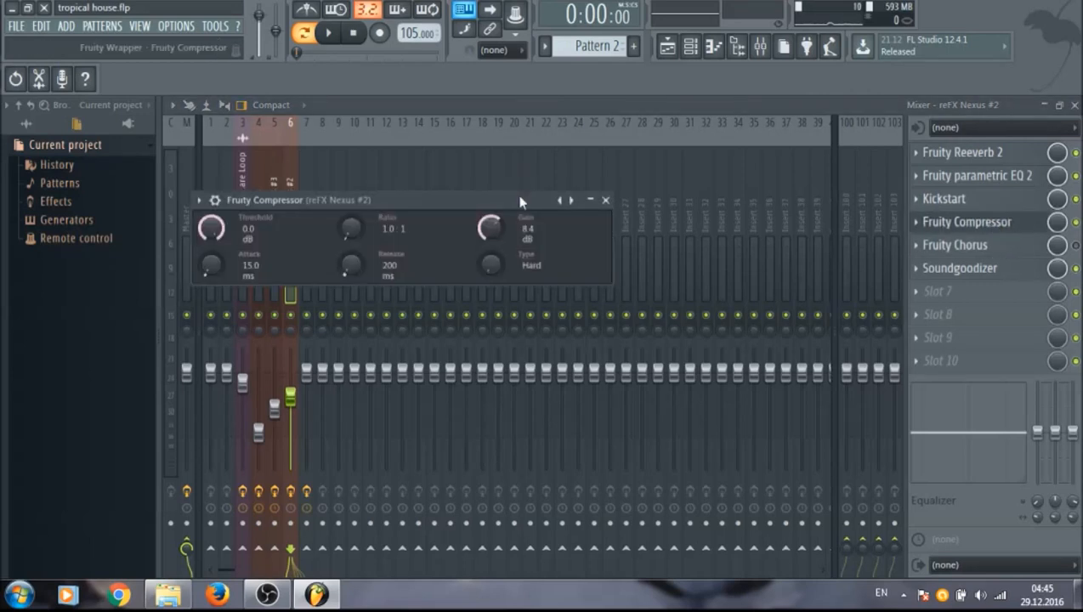
{"action": "left_click_drag", "start_coordinate": [520, 202], "coordinate": [567, 202]}
{"action": "left_click", "coordinate": [652, 201]}
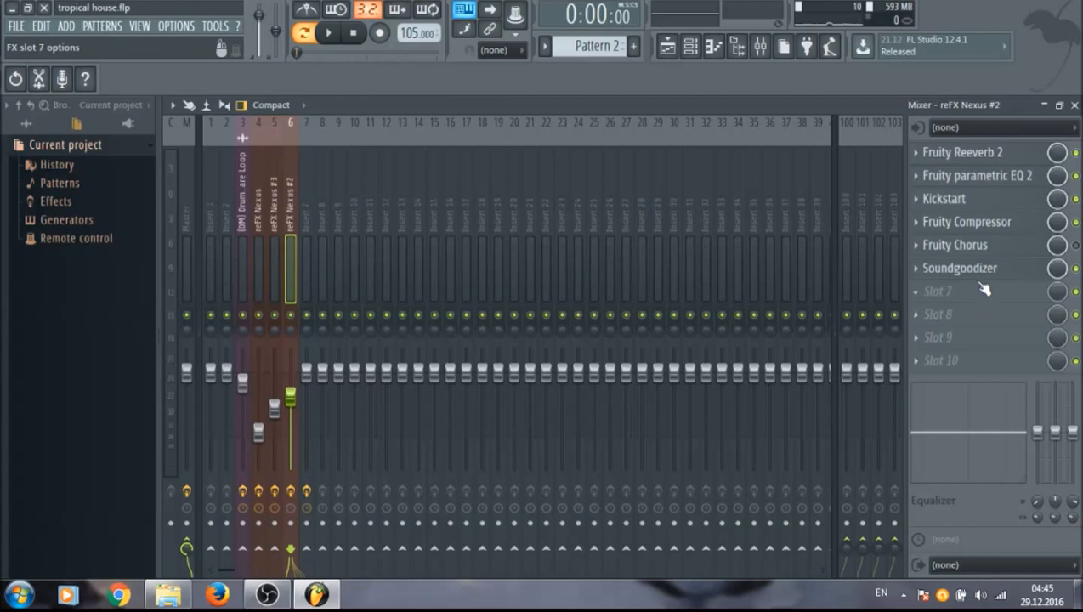
Inspect the Soundgoodizer effect on the reFX Nexus #2 mixer track, and close both its window and the mixer.
{"action": "left_click", "coordinate": [985, 271]}
{"action": "left_click_drag", "start_coordinate": [343, 246], "coordinate": [457, 189]}
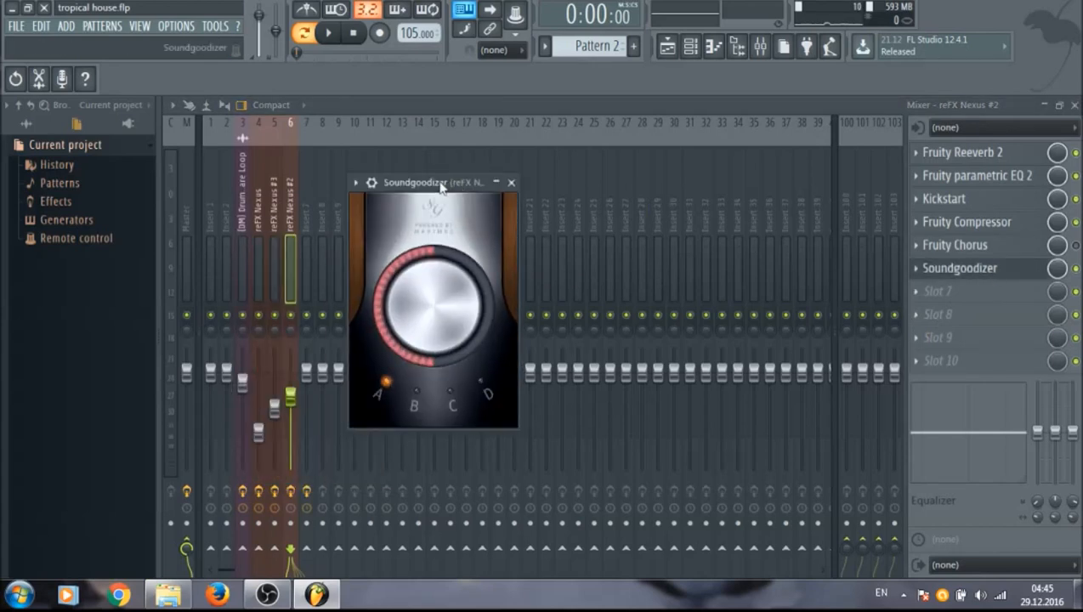
{"action": "left_click_drag", "start_coordinate": [441, 188], "coordinate": [473, 182]}
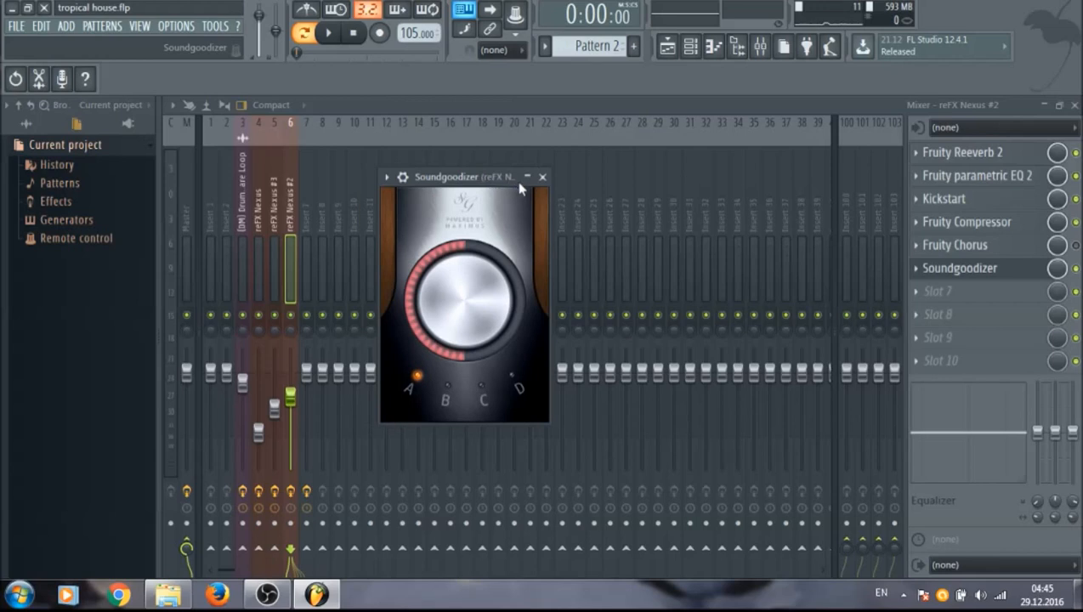
{"action": "left_click", "coordinate": [542, 177]}
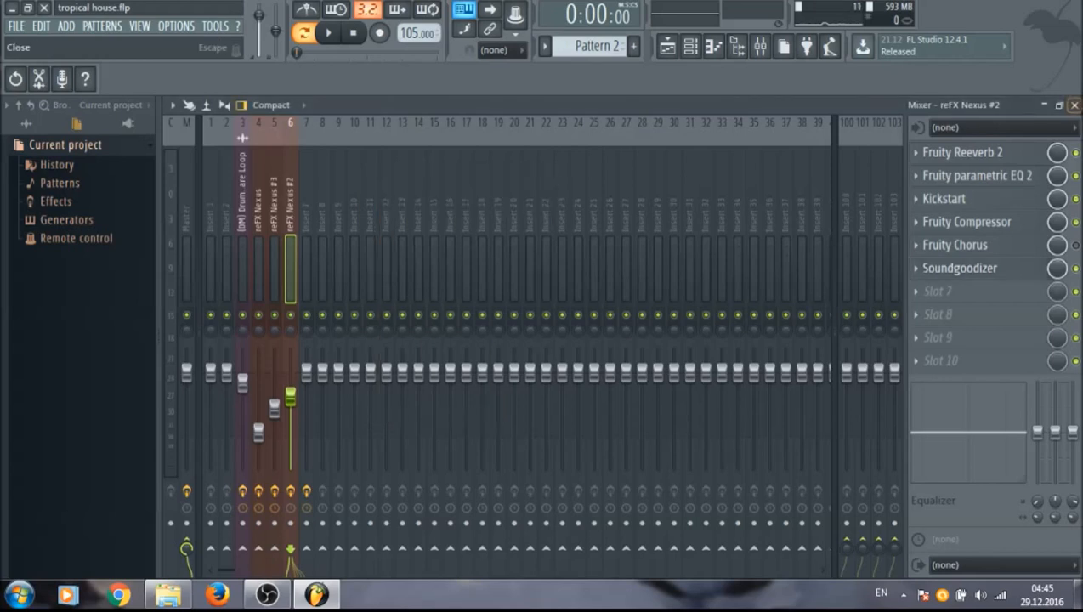
{"action": "left_click", "coordinate": [1074, 104]}
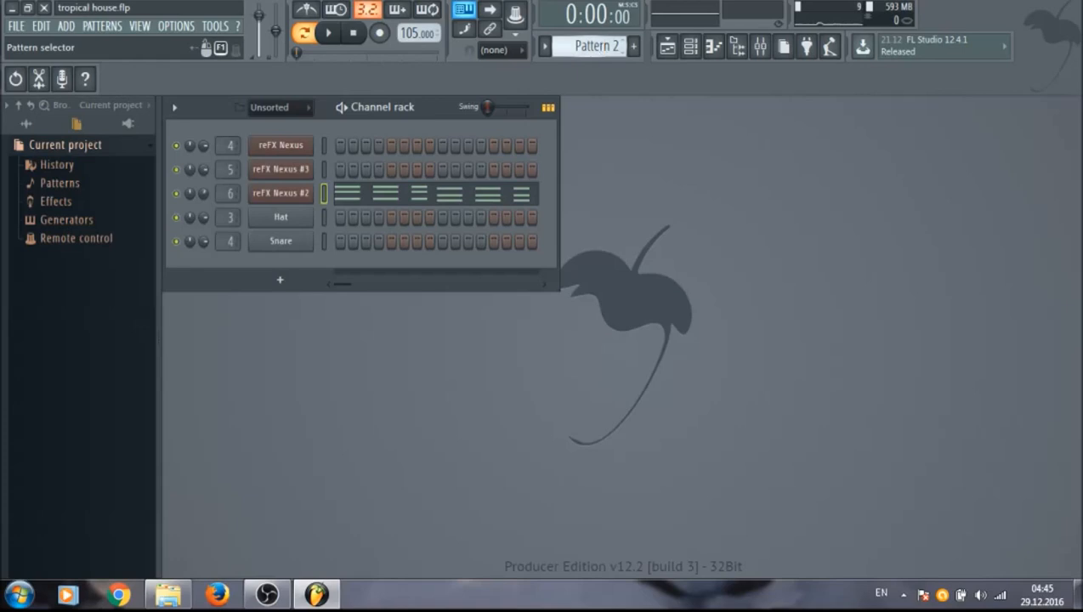
Select Pattern 3 and listen to it.
{"action": "scroll", "coordinate": [602, 47], "scroll_direction": "down", "scroll_amount": 1}
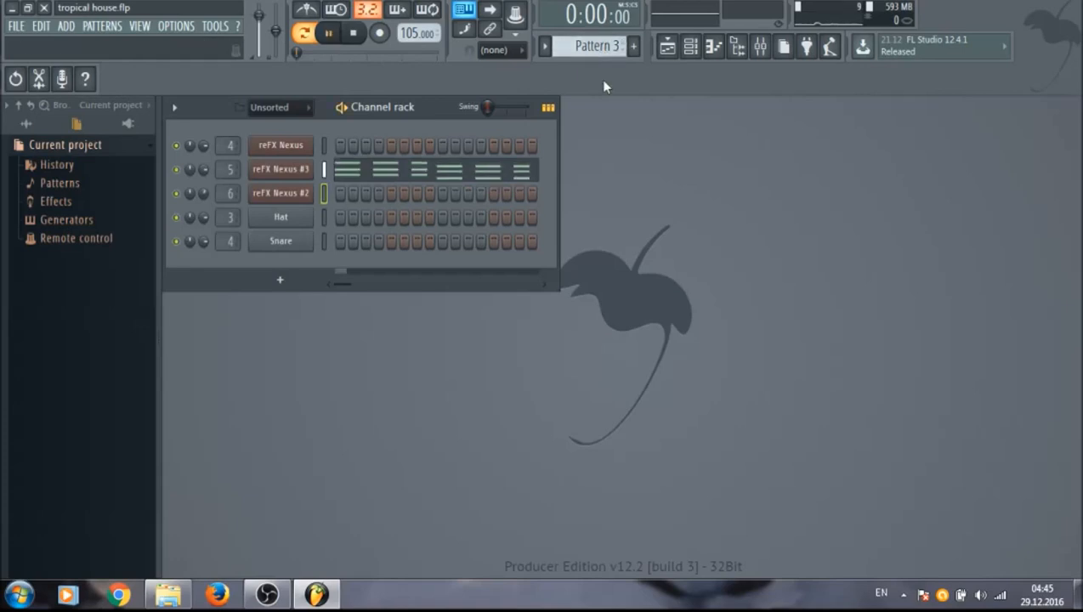
{"action": "key", "text": "space"}
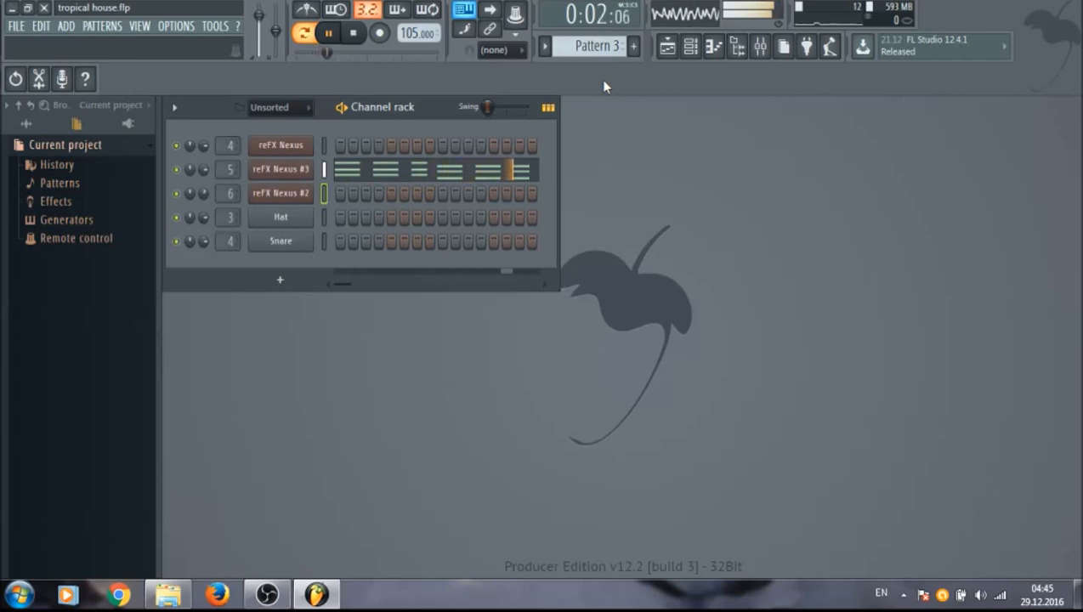
{"action": "key", "text": "space"}
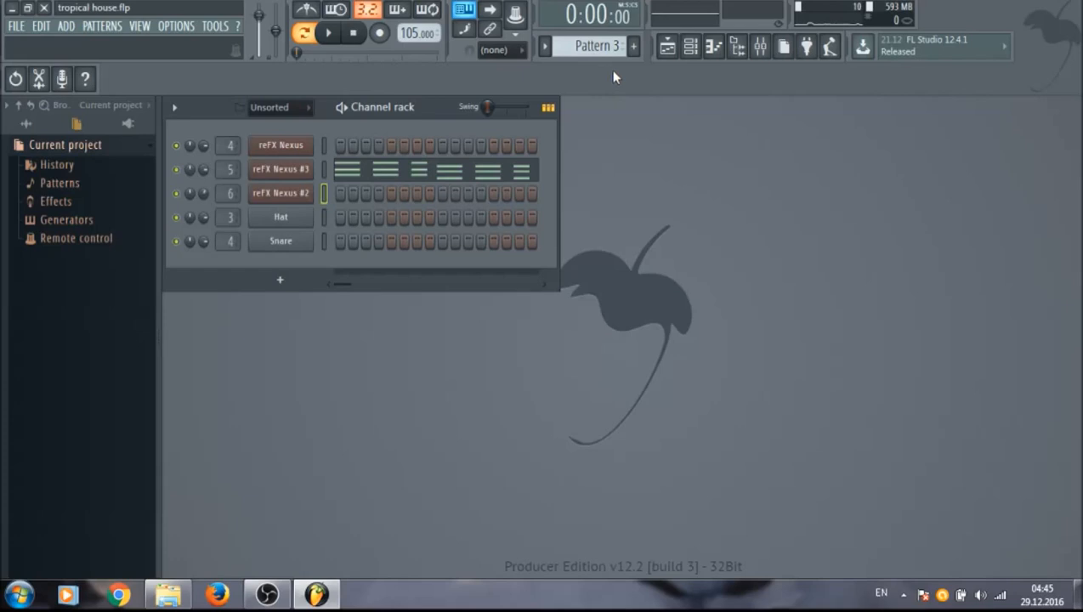
Show the playlist, check where Pattern 3 is placed in the arrangement, and close it.
{"action": "left_click", "coordinate": [668, 47]}
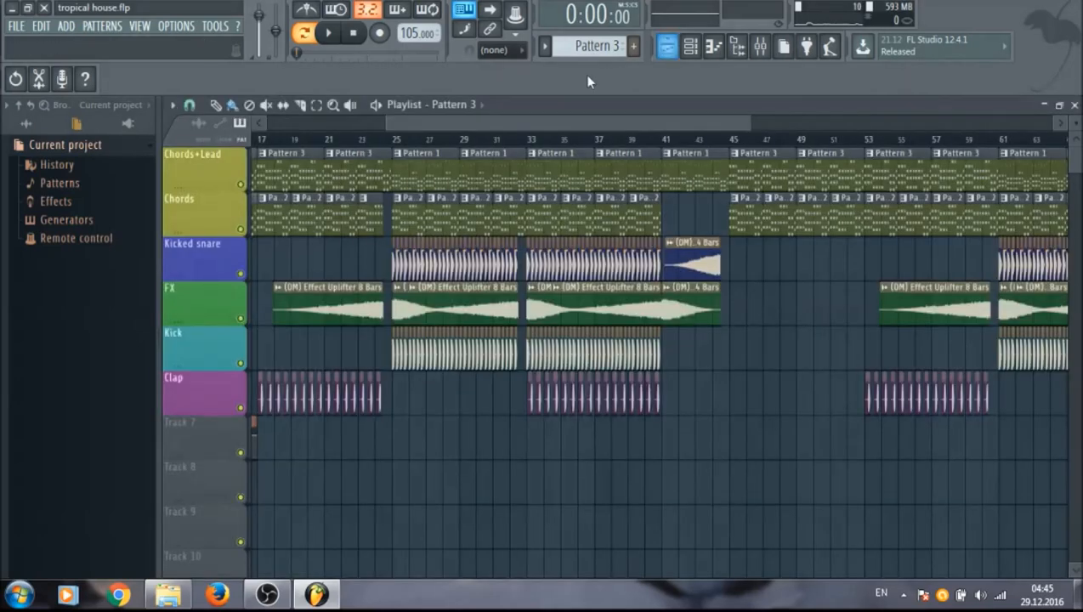
{"action": "left_click_drag", "start_coordinate": [582, 119], "coordinate": [604, 122]}
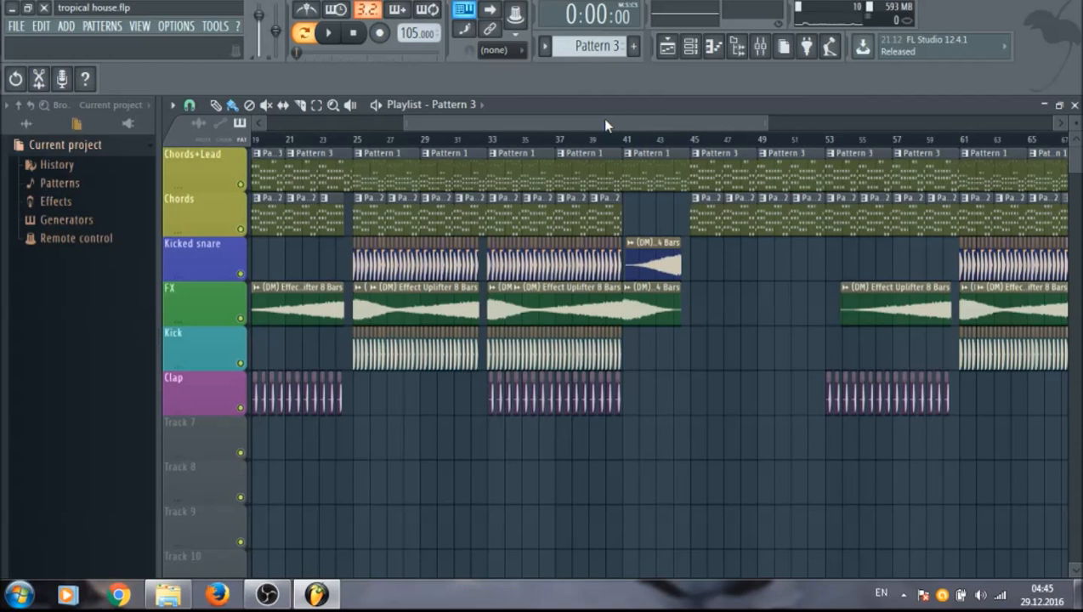
{"action": "left_click_drag", "start_coordinate": [604, 118], "coordinate": [595, 117]}
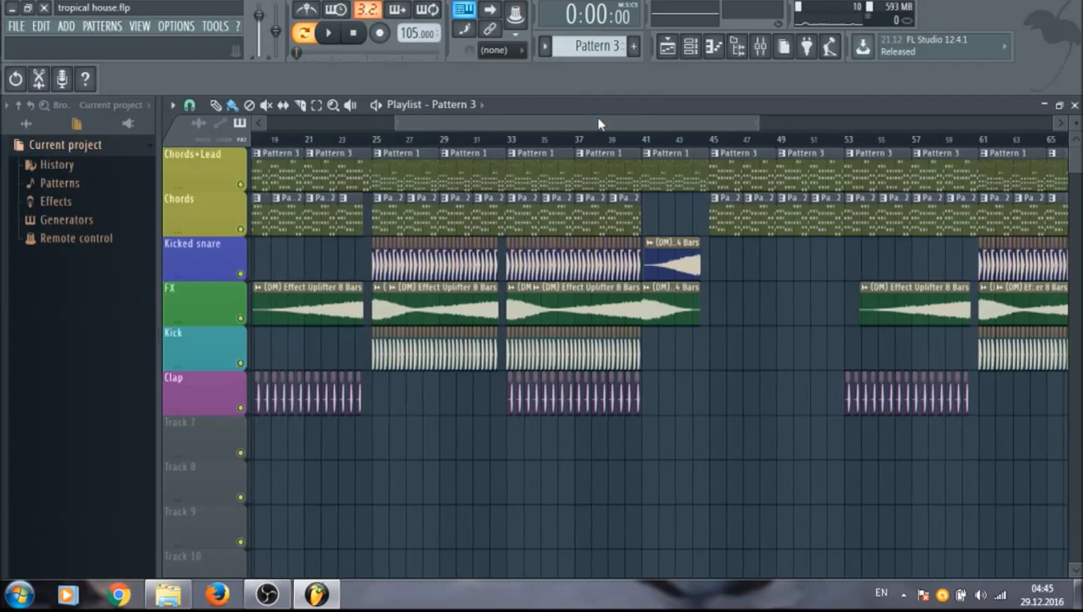
{"action": "left_click", "coordinate": [1074, 105]}
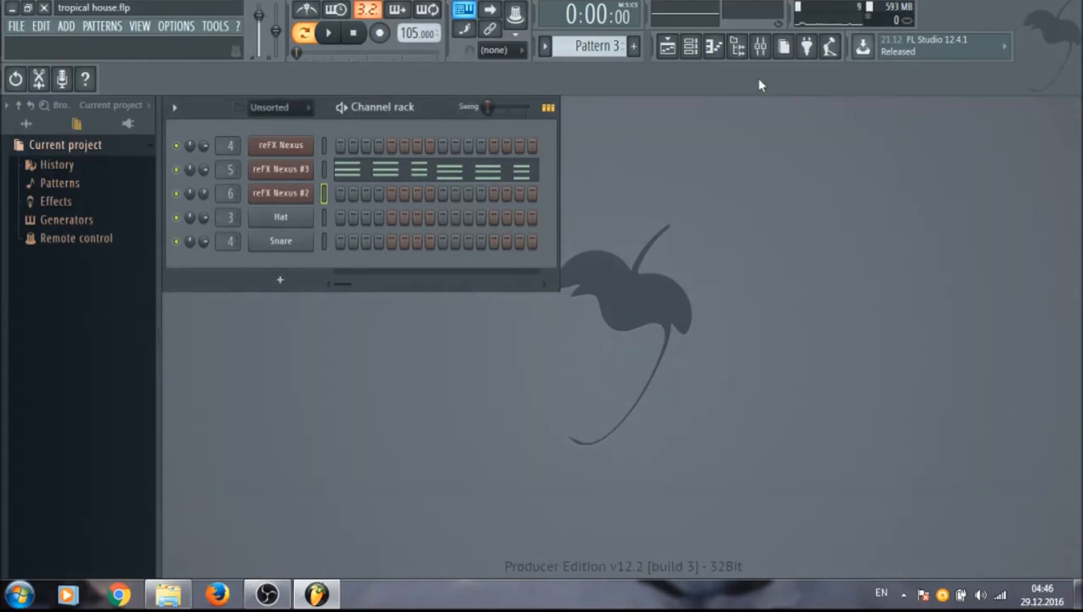
Open the reFX Nexus #3 plugin, check its preset in the library and its mix page, and close it.
{"action": "left_click", "coordinate": [299, 168]}
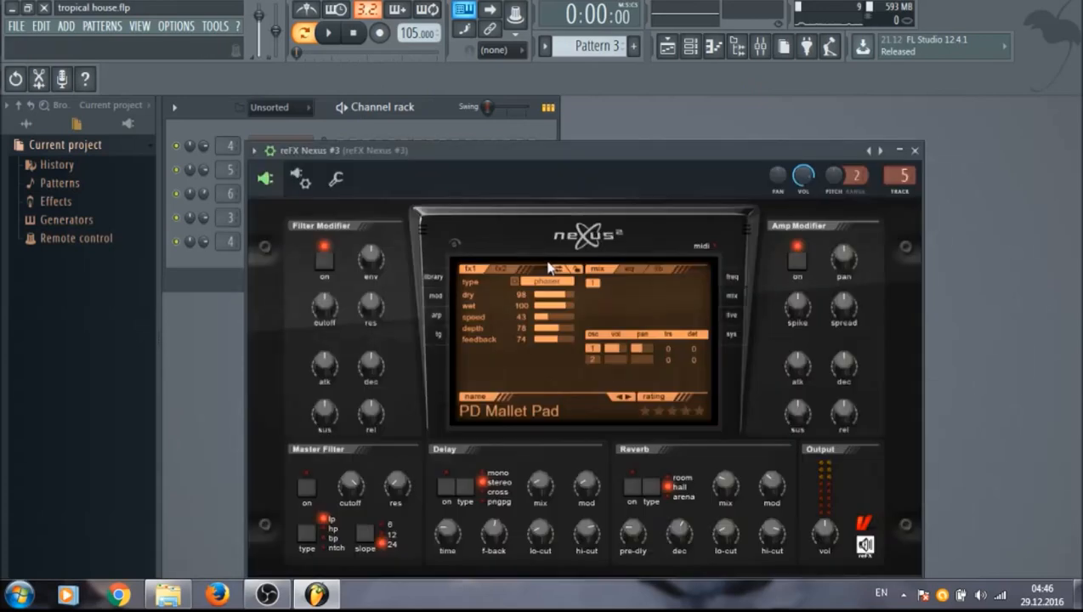
{"action": "left_click", "coordinate": [435, 277]}
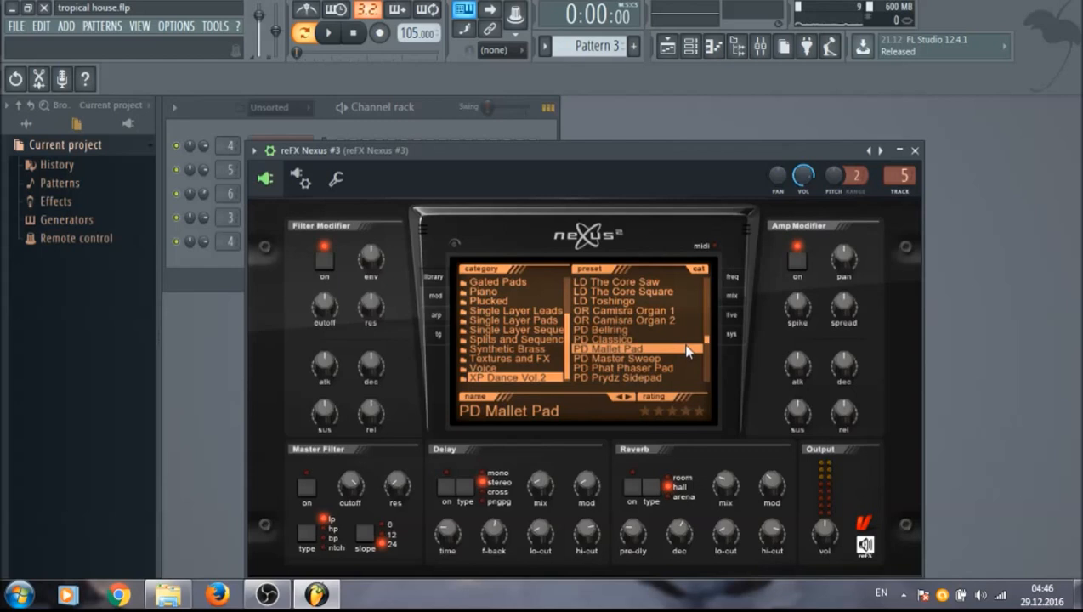
{"action": "left_click", "coordinate": [731, 296]}
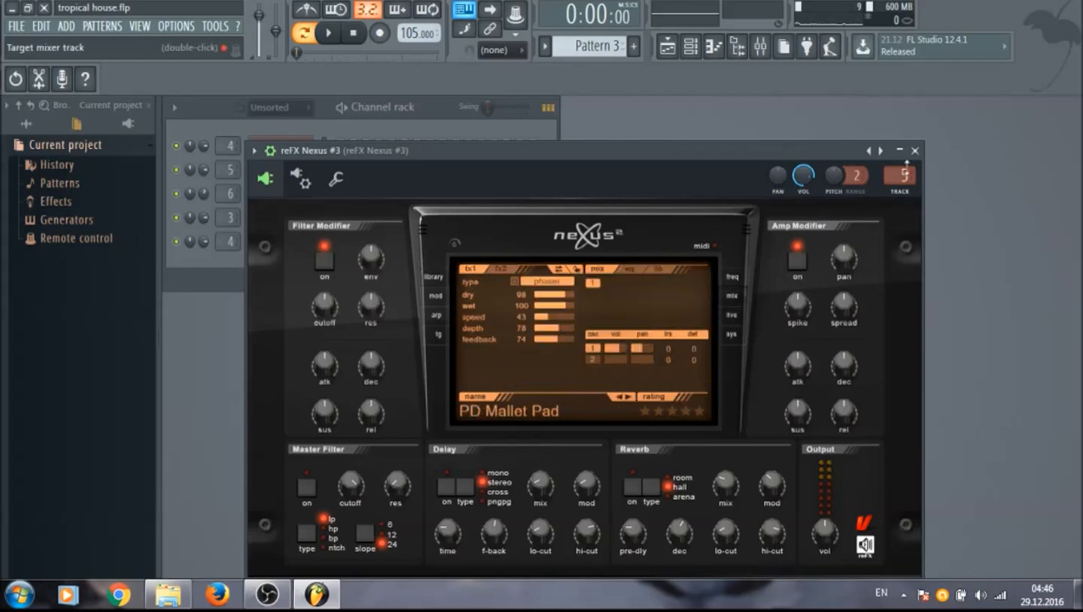
{"action": "left_click", "coordinate": [915, 151]}
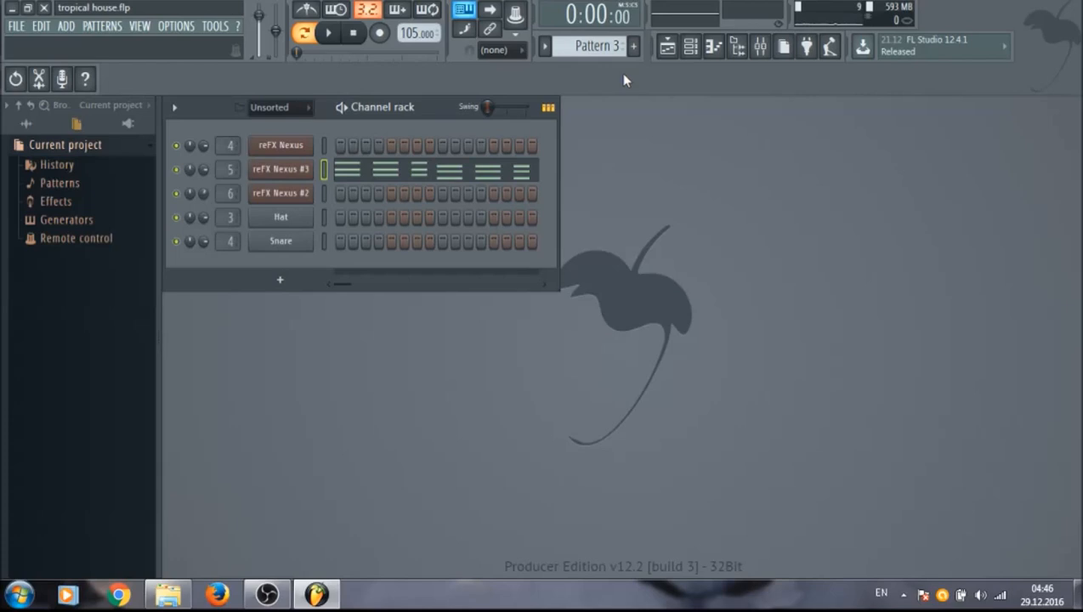
Look over the playlist once more and close it, and select Pattern 1 with all its channels.
{"action": "left_click", "coordinate": [668, 47]}
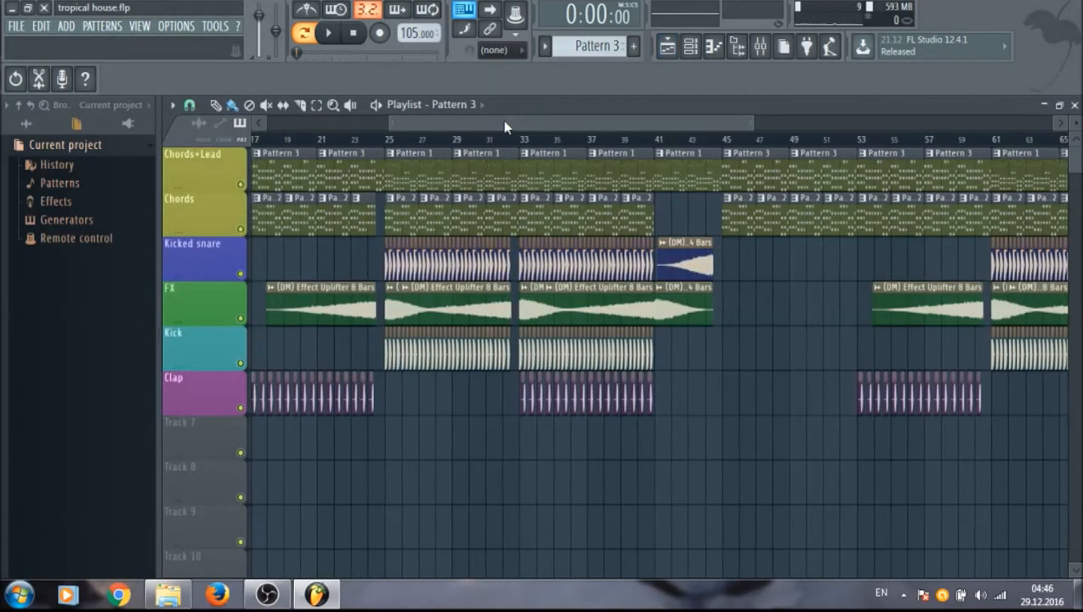
{"action": "left_click", "coordinate": [1075, 104]}
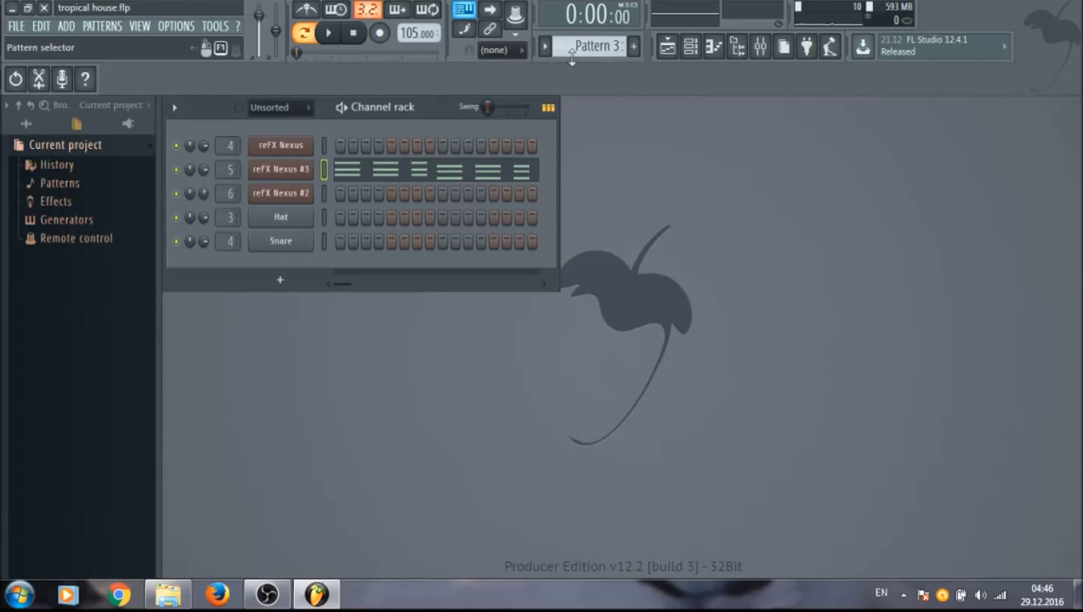
{"action": "left_click_drag", "start_coordinate": [595, 46], "coordinate": [596, 64]}
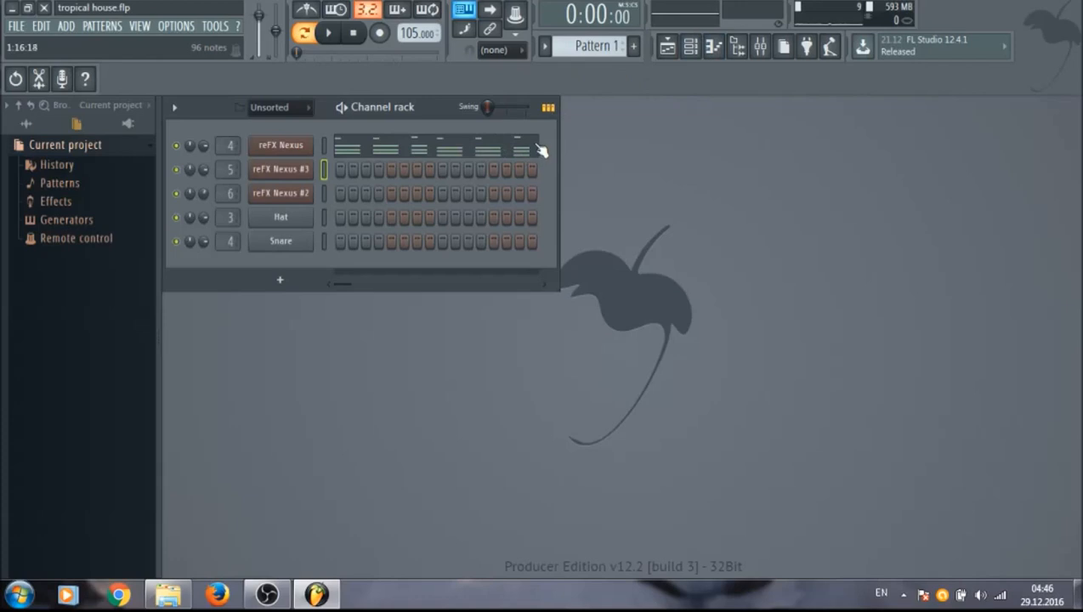
{"action": "double_click", "coordinate": [324, 145]}
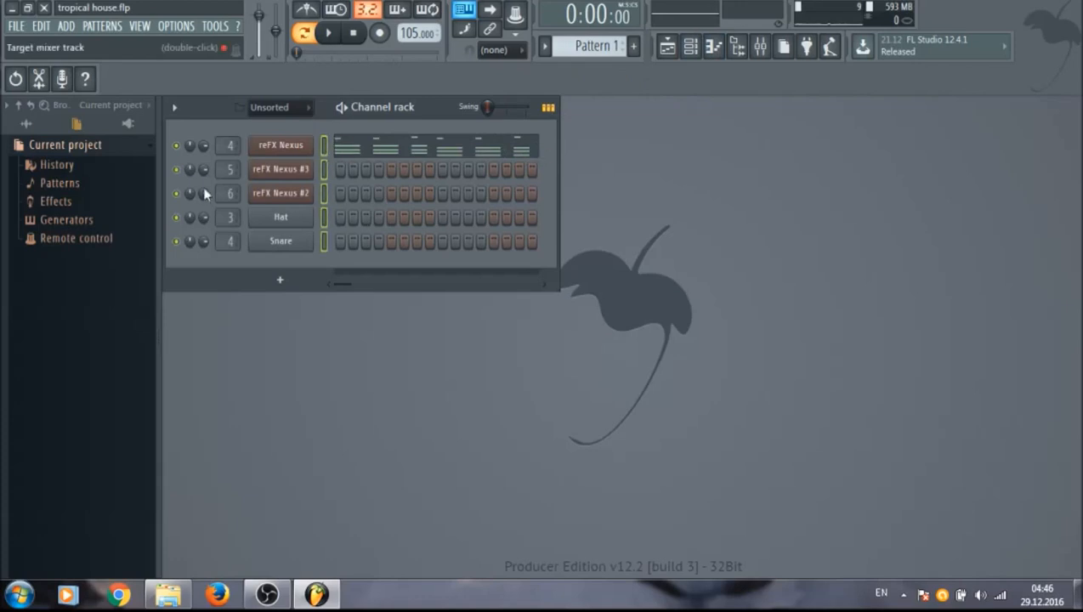
Show the mixer, select the reFX Nexus track and briefly play Pattern 1 with its effects on.
{"action": "left_click", "coordinate": [762, 48]}
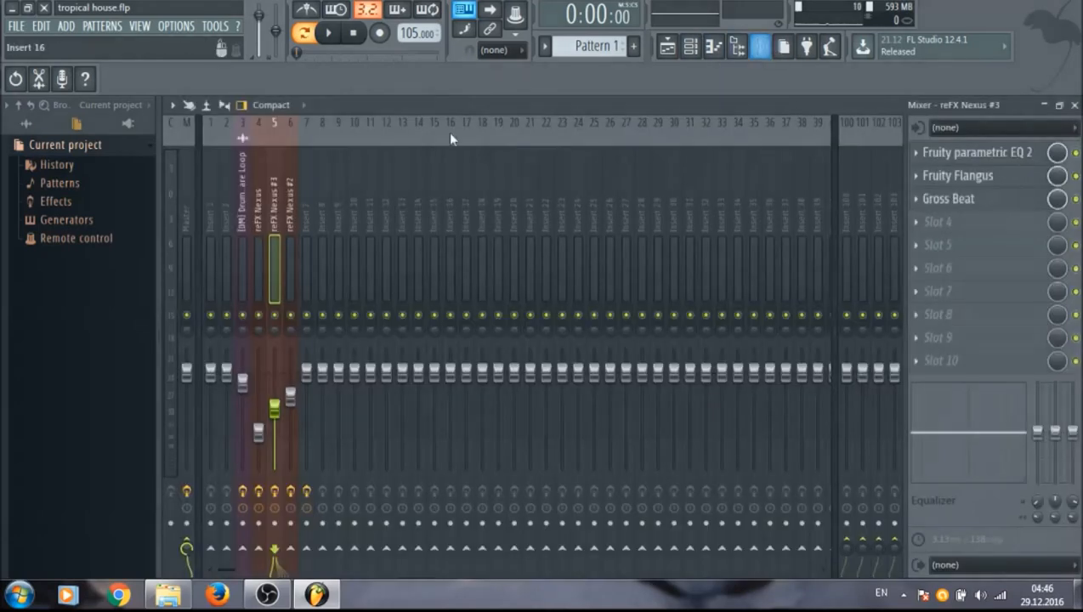
{"action": "left_click", "coordinate": [258, 217]}
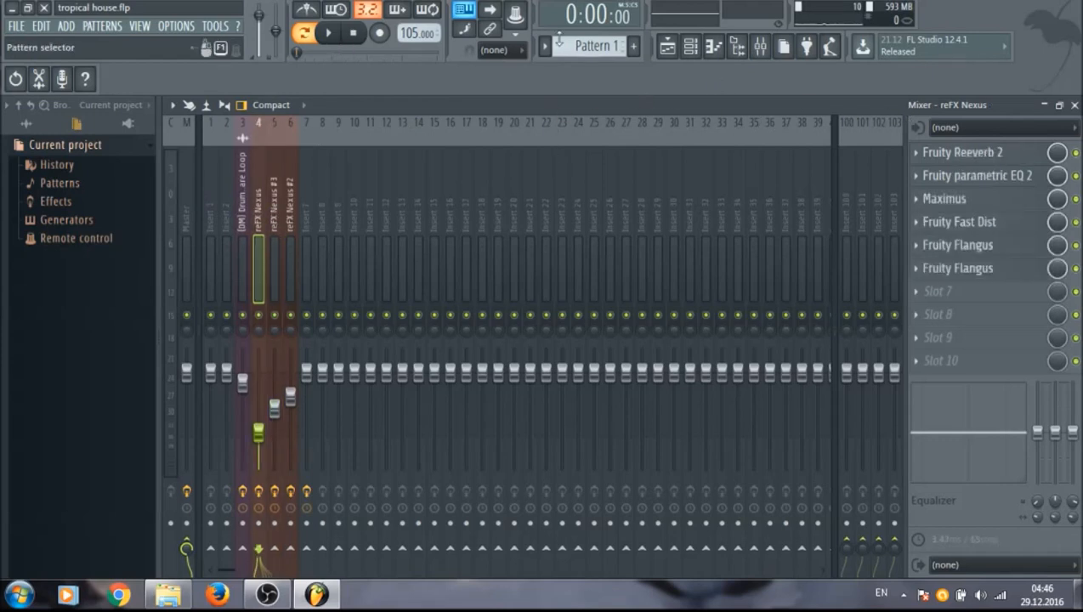
{"action": "key", "text": "space"}
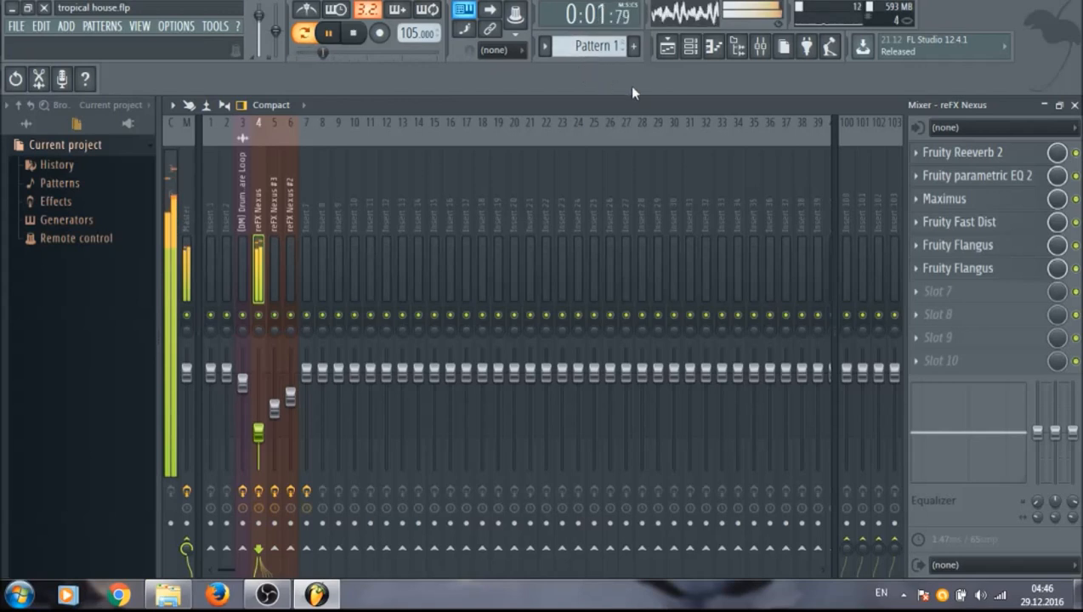
{"action": "key", "text": "space"}
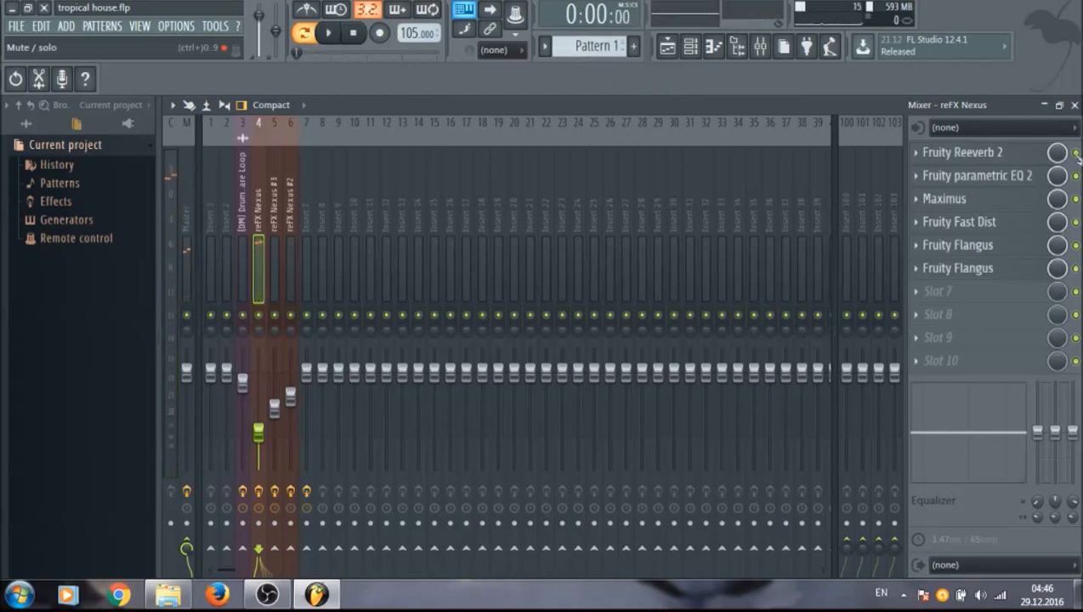
Switch off all six effects on the reFX Nexus mixer track and listen to Pattern 1 without them.
{"action": "left_click", "coordinate": [1076, 198]}
{"action": "left_click", "coordinate": [1075, 222]}
{"action": "key", "text": "space"}
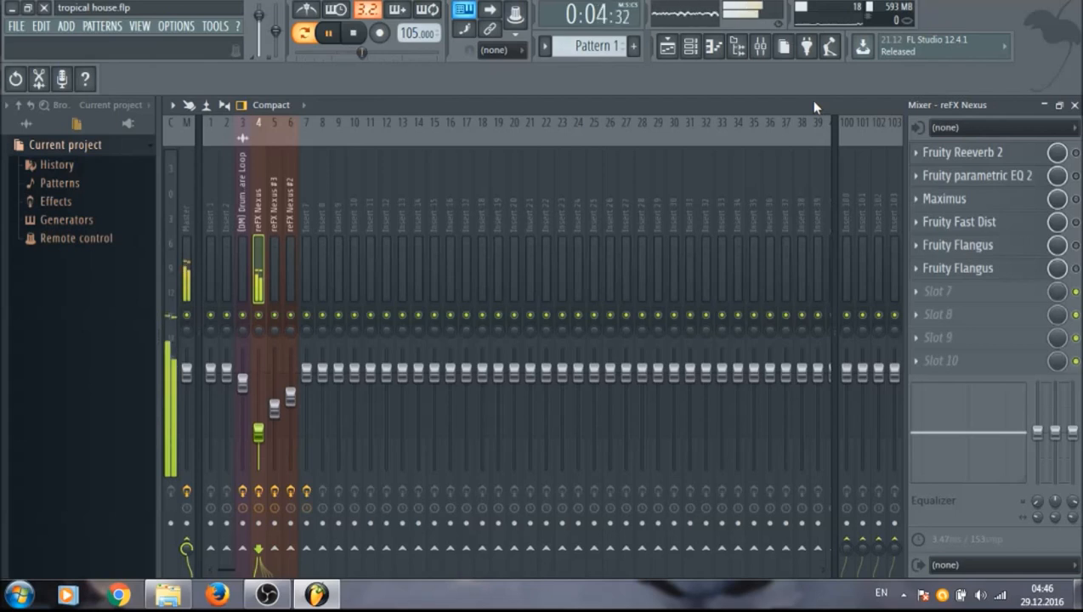
{"action": "key", "text": "space"}
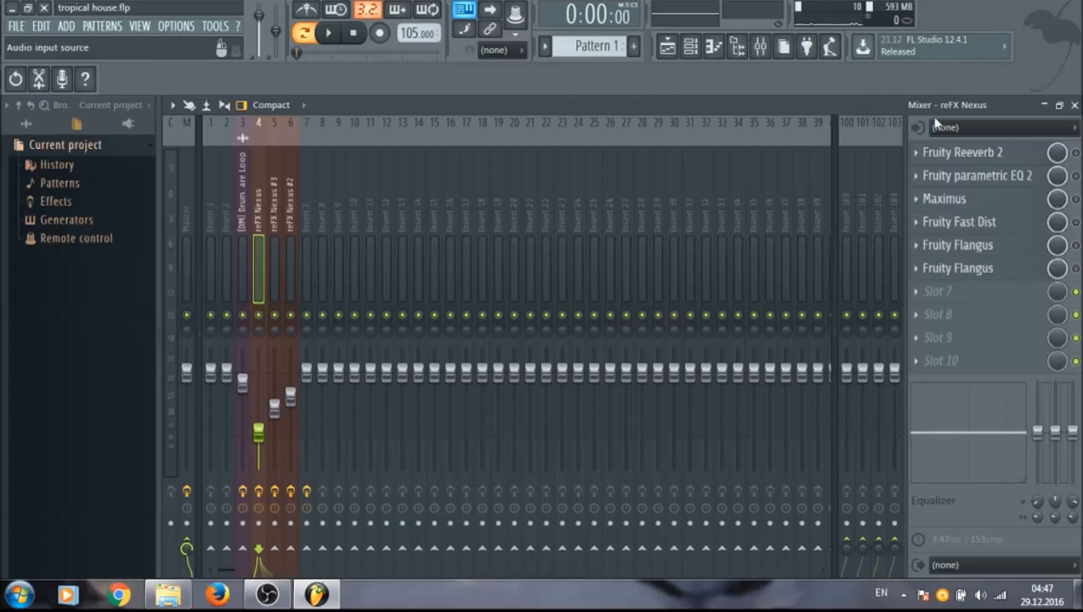
Switch the six reFX Nexus track effects back on and listen to Pattern 1 for comparison.
{"action": "left_click_drag", "start_coordinate": [1076, 156], "coordinate": [1077, 269]}
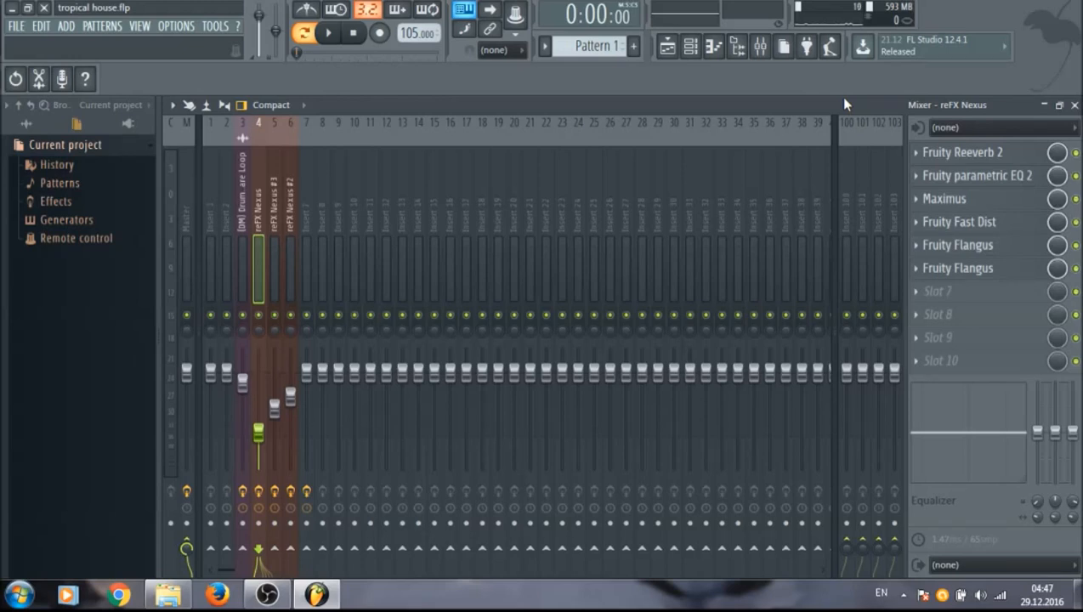
{"action": "key", "text": "space"}
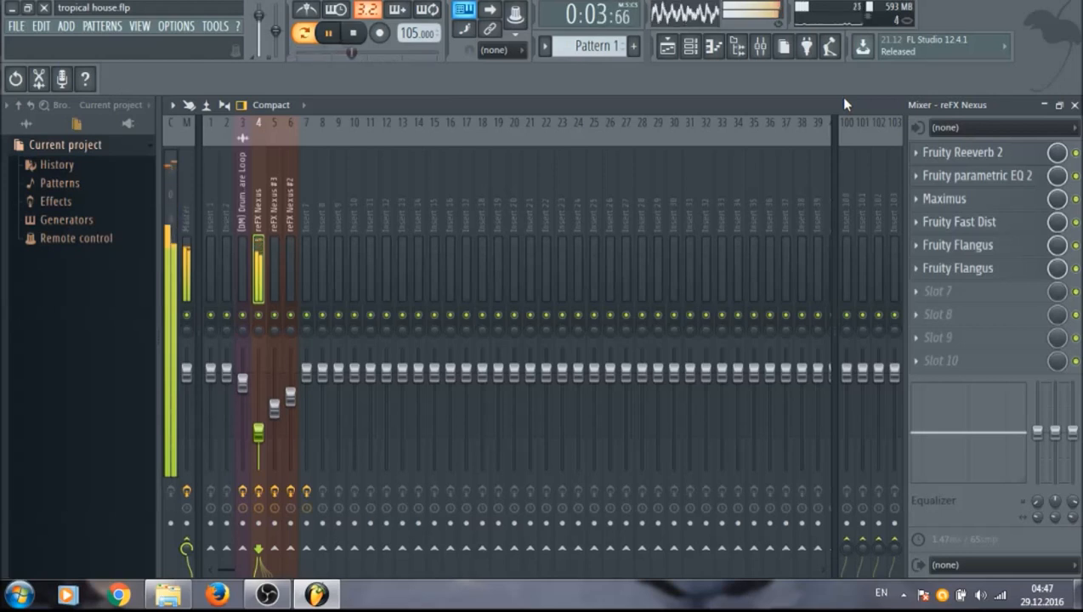
{"action": "key", "text": "space"}
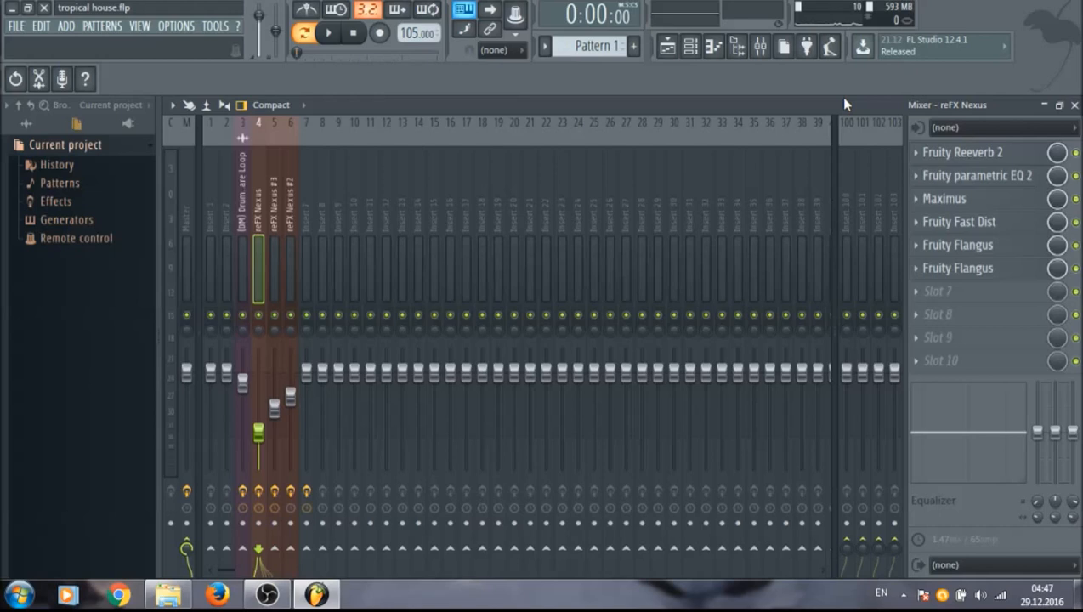
Select the reFX Nexus #2 mixer track, listen to Pattern 1 with its effects on and off, and restore the effects.
{"action": "left_click", "coordinate": [291, 178]}
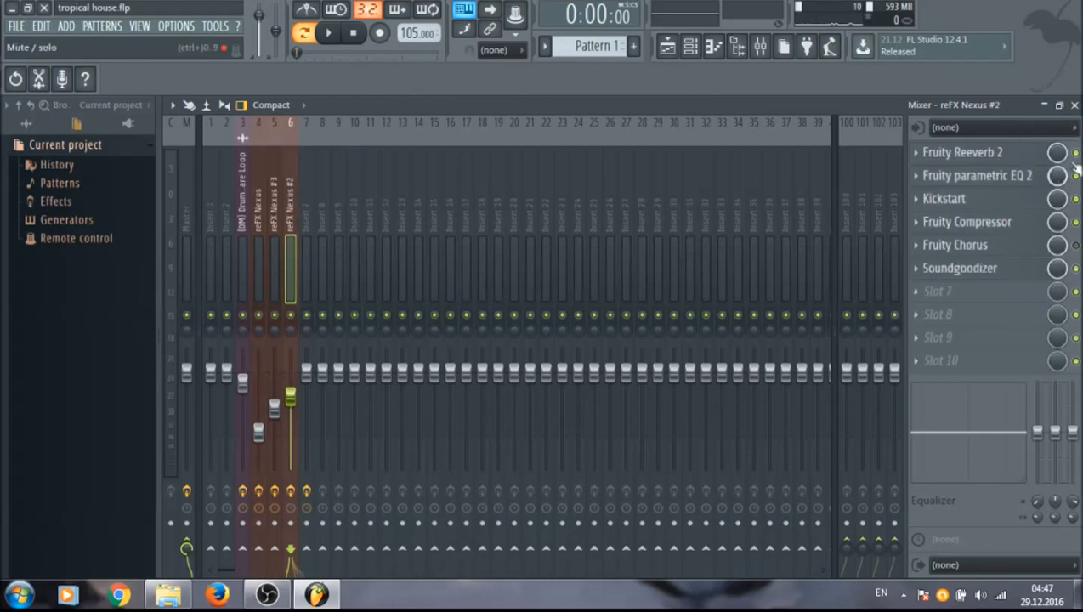
{"action": "key", "text": "space"}
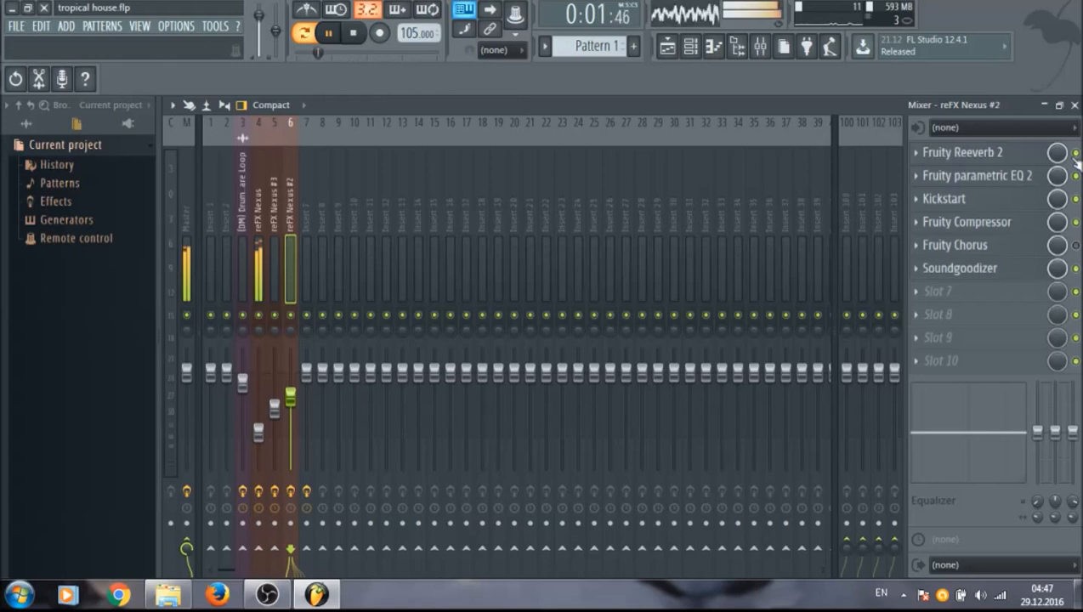
{"action": "key", "text": "space"}
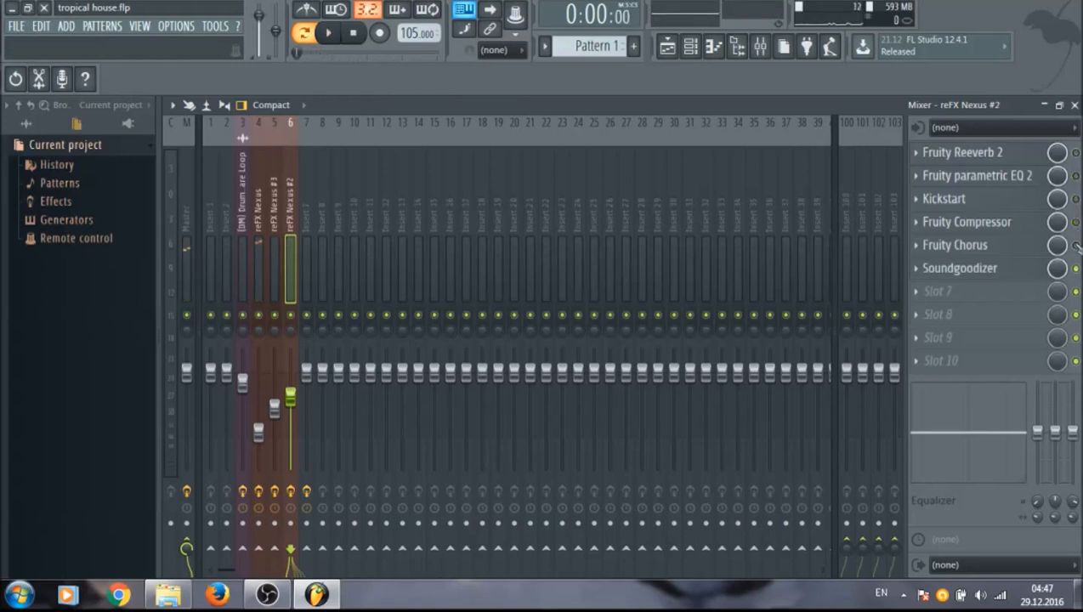
{"action": "key", "text": "space"}
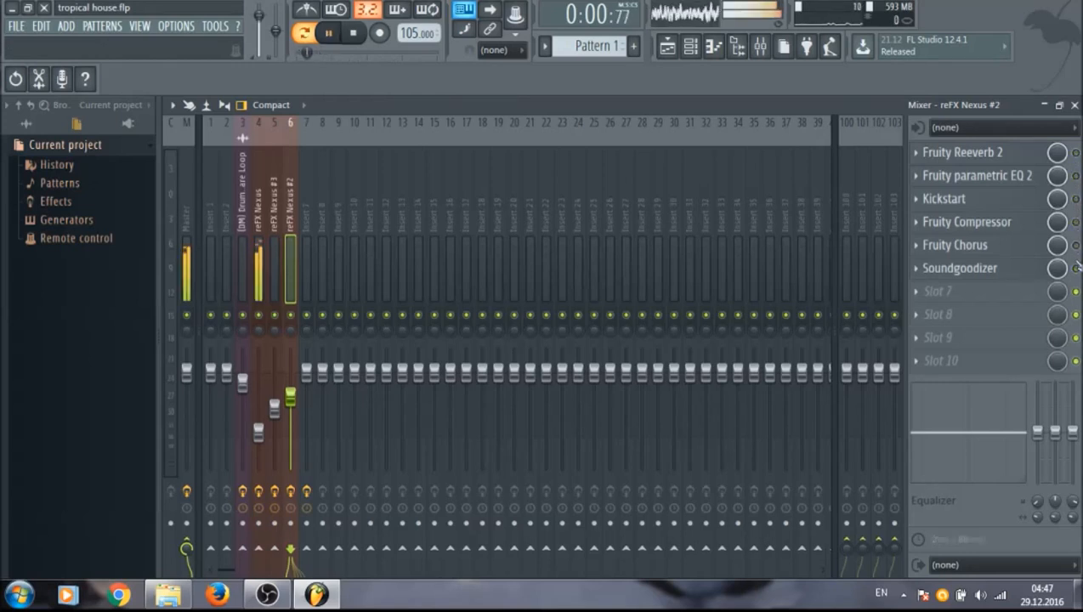
{"action": "key", "text": "space"}
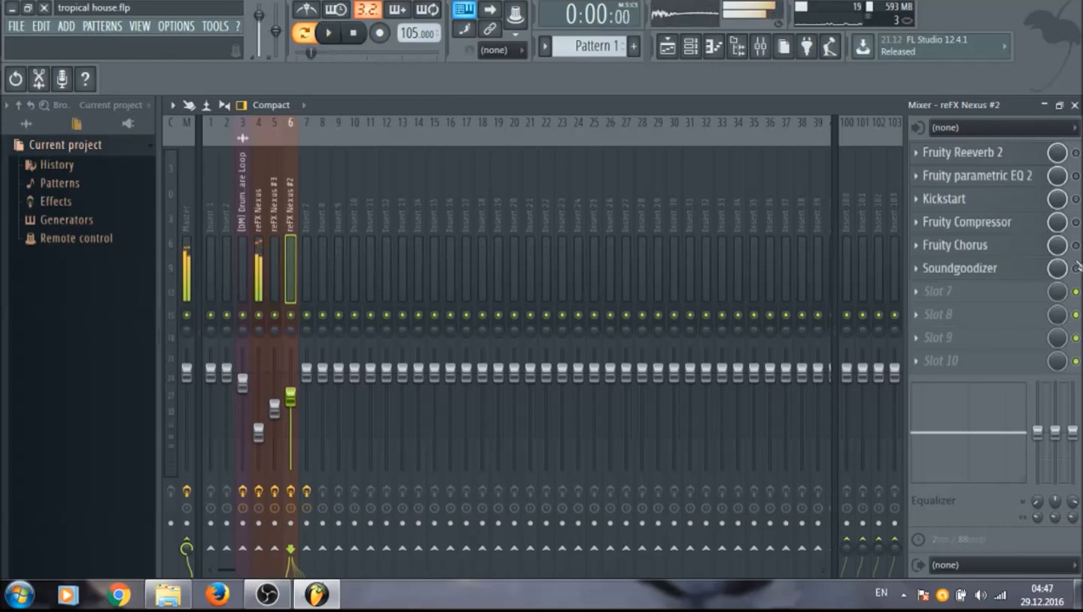
{"action": "left_click_drag", "start_coordinate": [1076, 223], "coordinate": [1076, 152]}
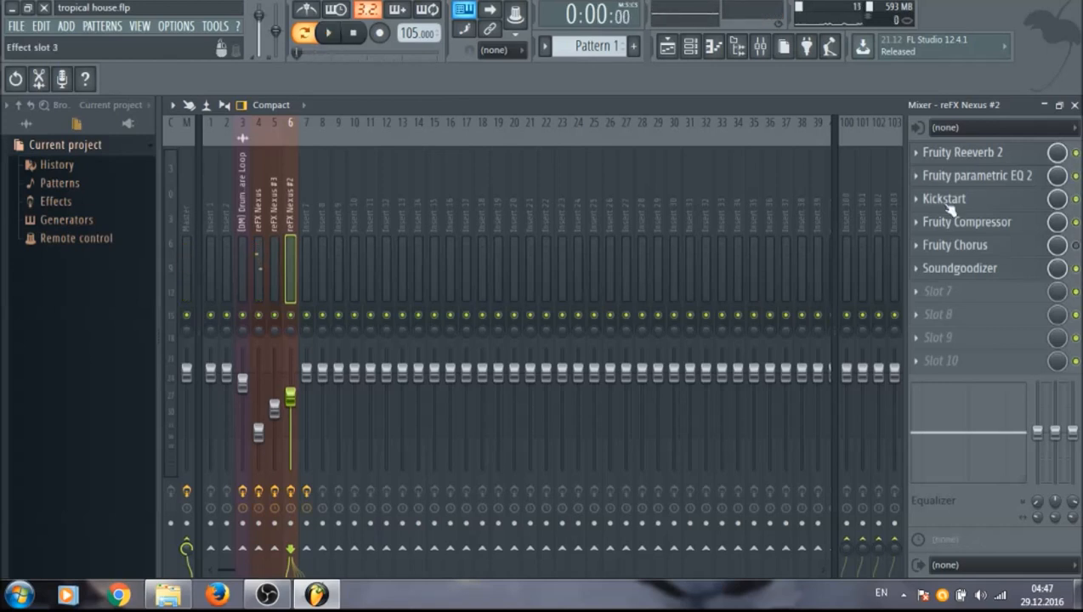
Switch back and forth between the reFX Nexus and reFX Nexus #2 mixer tracks to compare their effect chains.
{"action": "left_click", "coordinate": [259, 204]}
{"action": "left_click", "coordinate": [290, 203]}
{"action": "left_click", "coordinate": [264, 208]}
{"action": "left_click", "coordinate": [292, 207]}
{"action": "left_click", "coordinate": [261, 210]}
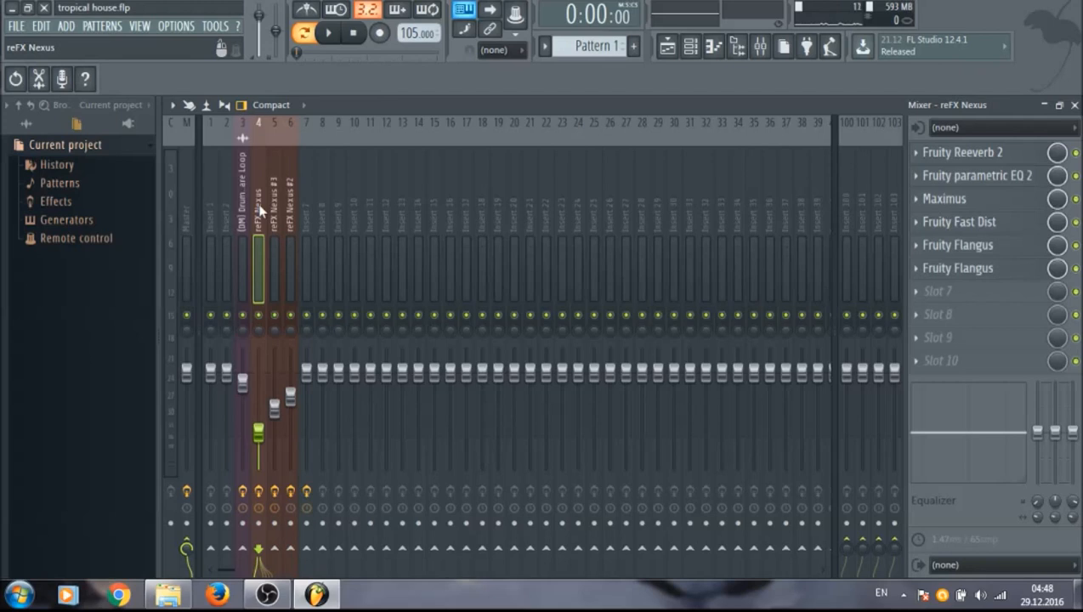
{"action": "left_click", "coordinate": [286, 210]}
{"action": "left_click", "coordinate": [244, 213]}
{"action": "left_click", "coordinate": [259, 213]}
{"action": "left_click", "coordinate": [293, 219]}
{"action": "left_click", "coordinate": [259, 214]}
{"action": "left_click", "coordinate": [289, 215]}
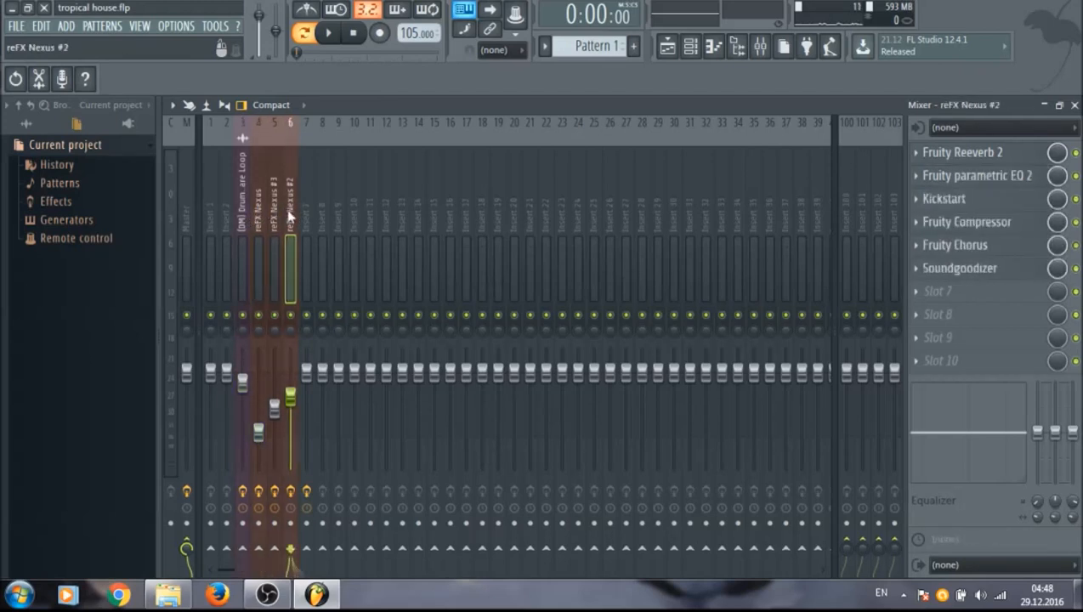
{"action": "left_click", "coordinate": [255, 214]}
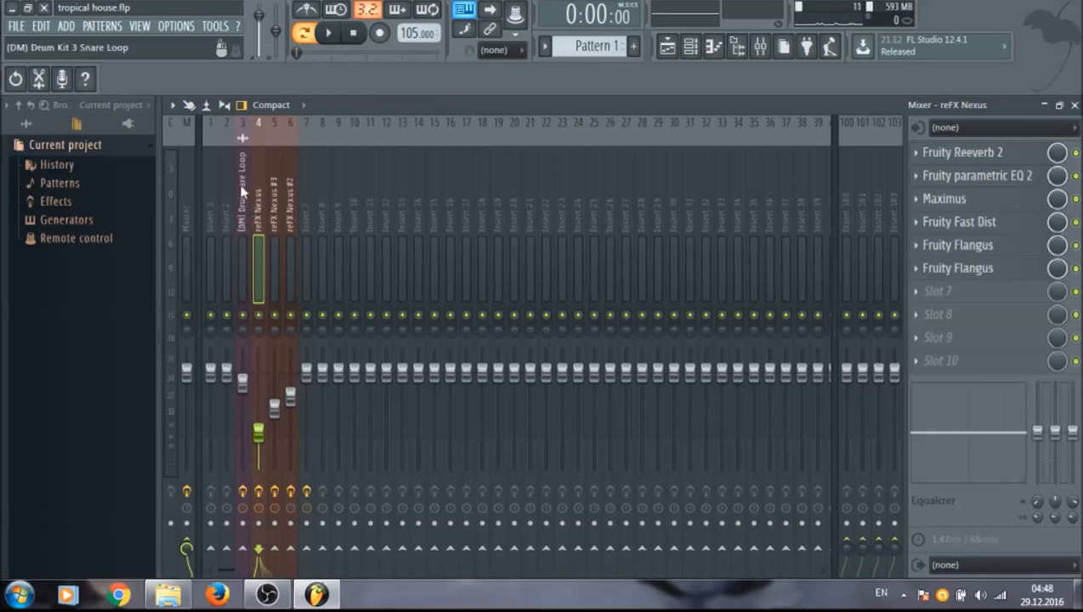
Check the Drum Kit 3 Snare Loop mixer track and inspect the sample settings of its clap clip in the playlist.
{"action": "left_click", "coordinate": [242, 190]}
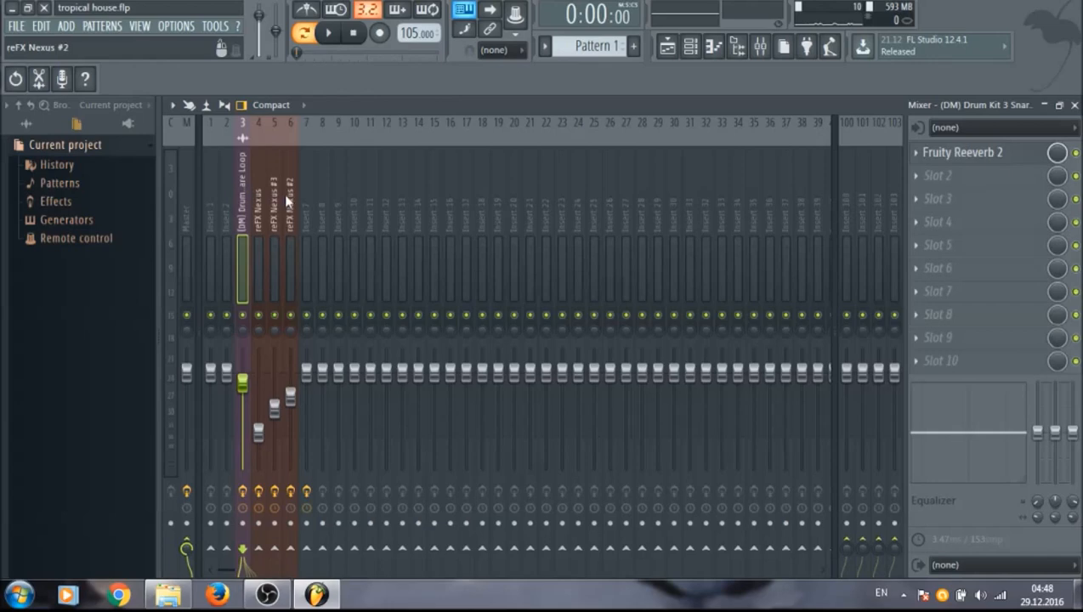
{"action": "left_click", "coordinate": [667, 47]}
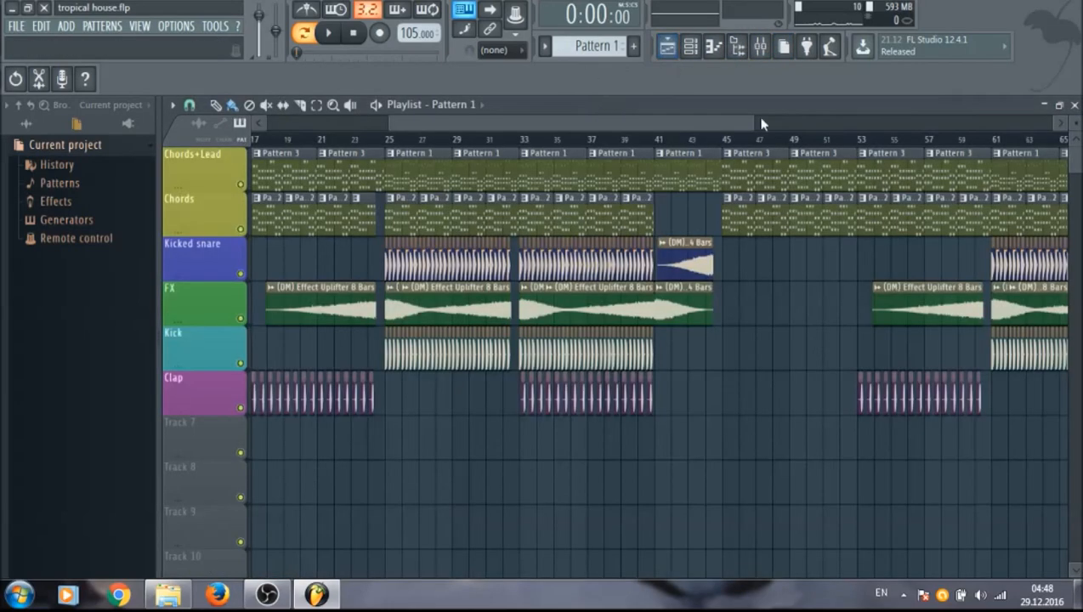
{"action": "left_click_drag", "start_coordinate": [752, 119], "coordinate": [502, 125]}
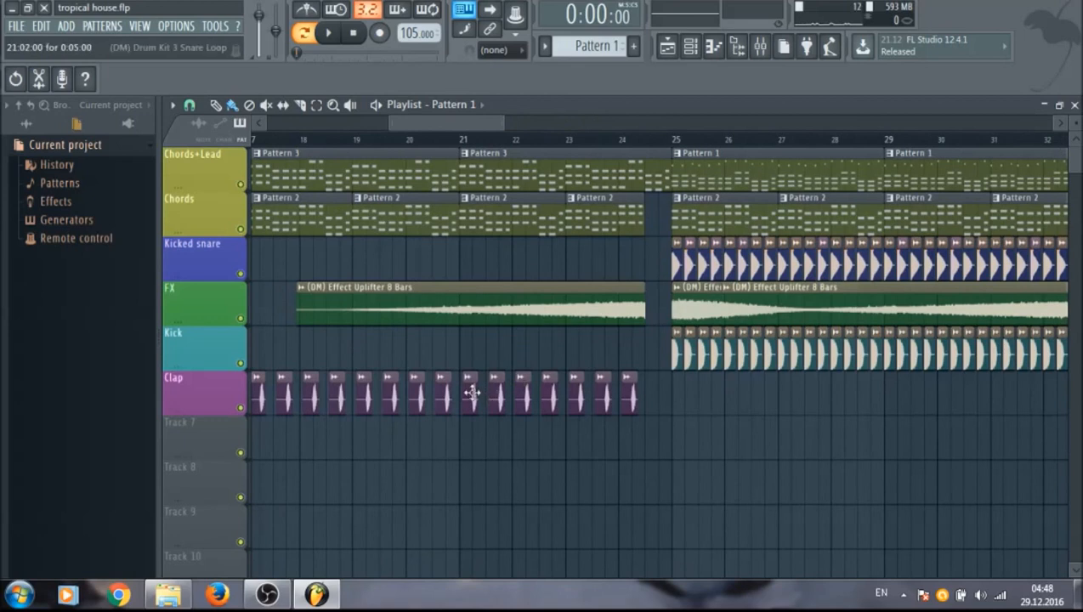
{"action": "double_click", "coordinate": [470, 393]}
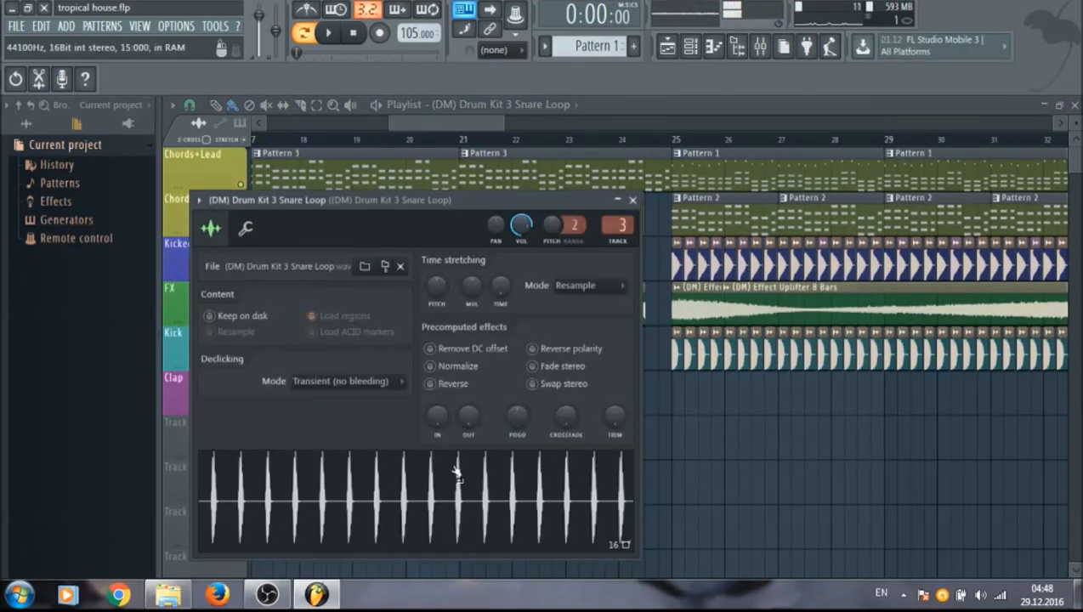
{"action": "left_click", "coordinate": [633, 200]}
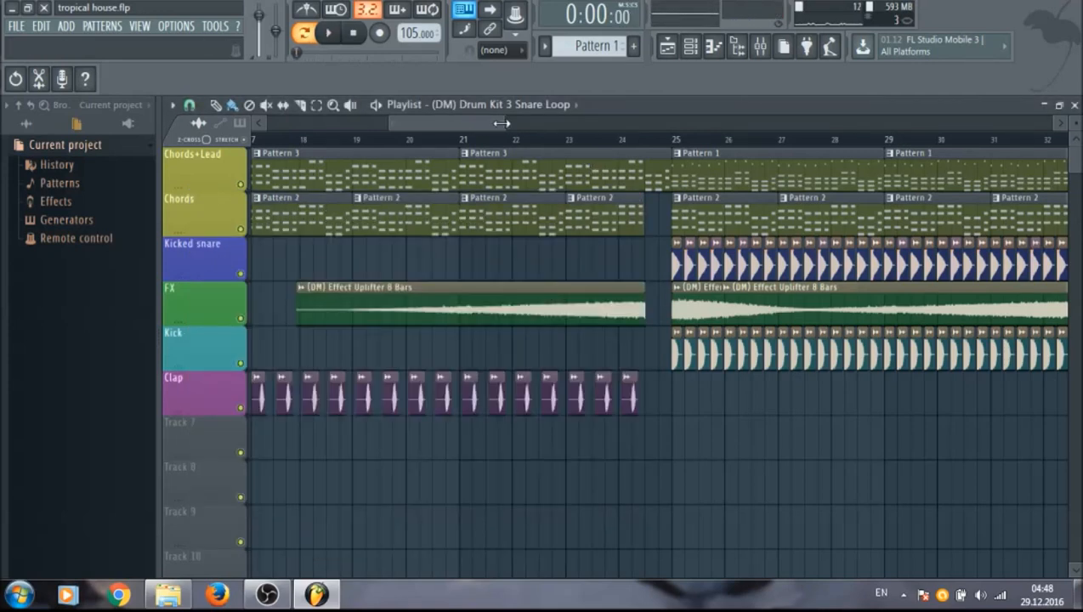
{"action": "left_click_drag", "start_coordinate": [504, 124], "coordinate": [751, 106]}
Open Fruity Reeverb 2 on the Drum Kit 3 Snare Loop mixer track, lower its wet level slightly and close it.
{"action": "left_click", "coordinate": [760, 46]}
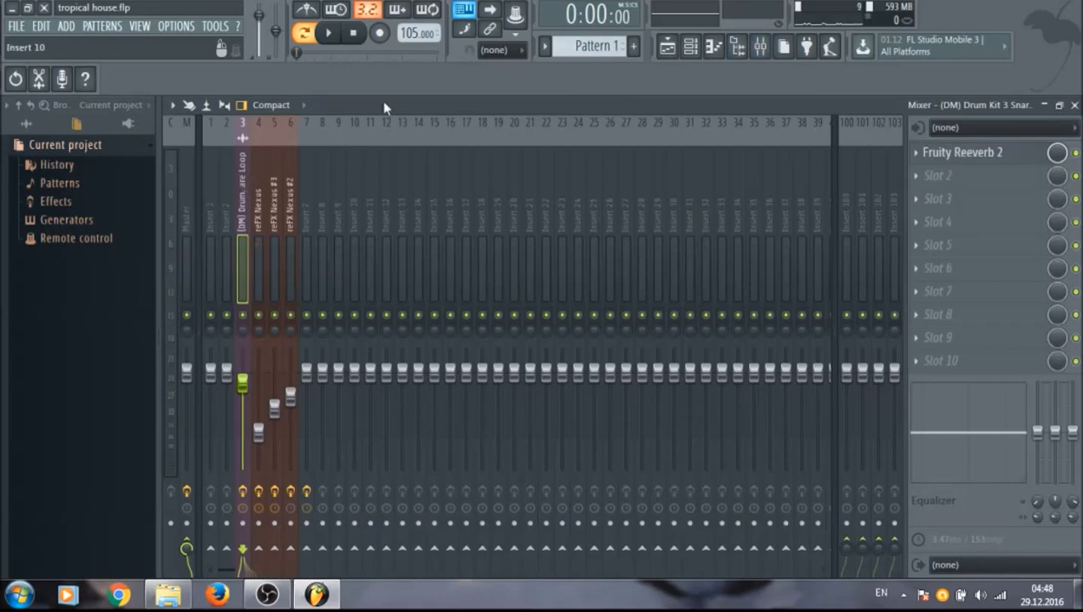
{"action": "left_click", "coordinate": [965, 157]}
{"action": "left_click_drag", "start_coordinate": [563, 222], "coordinate": [602, 205]}
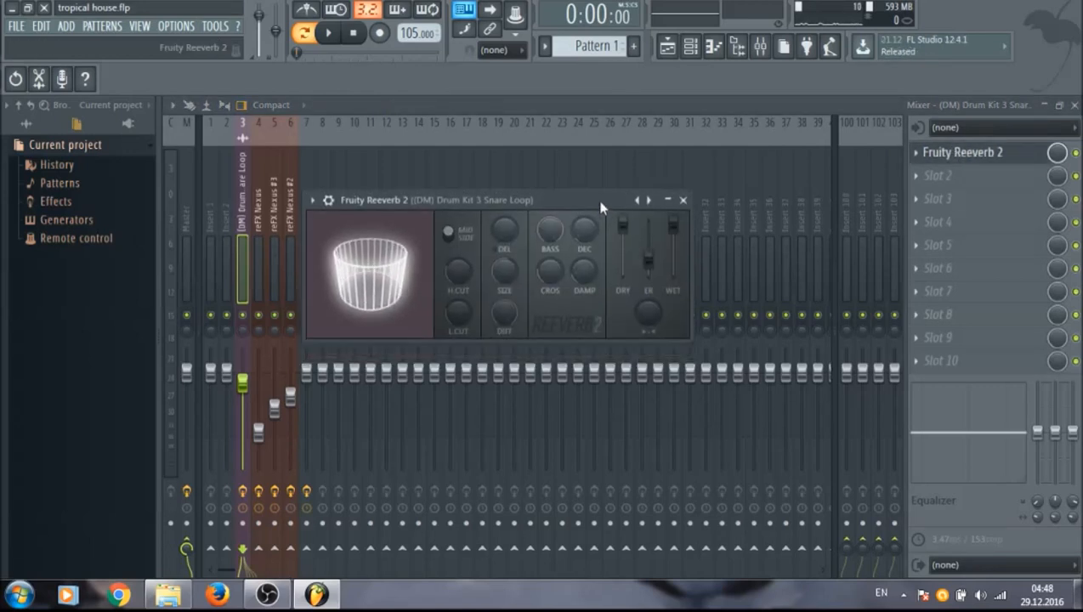
{"action": "left_click_drag", "start_coordinate": [673, 224], "coordinate": [673, 239]}
{"action": "left_click", "coordinate": [683, 200]}
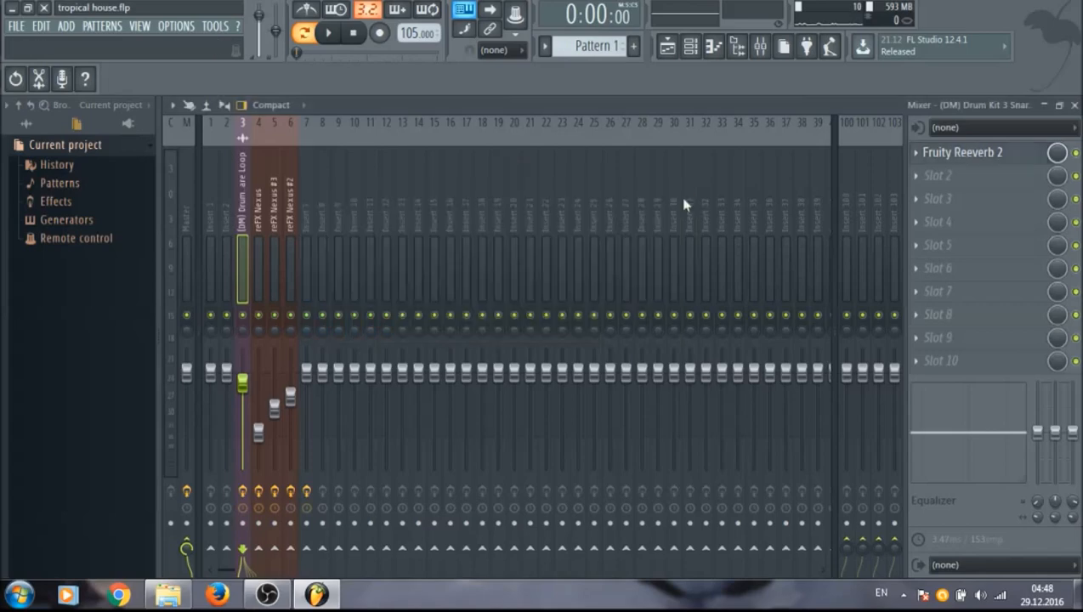
Return to the playlist and look over the arrangement from bar 1 through the first drop.
{"action": "left_click", "coordinate": [669, 50]}
{"action": "left_click_drag", "start_coordinate": [478, 123], "coordinate": [333, 126]}
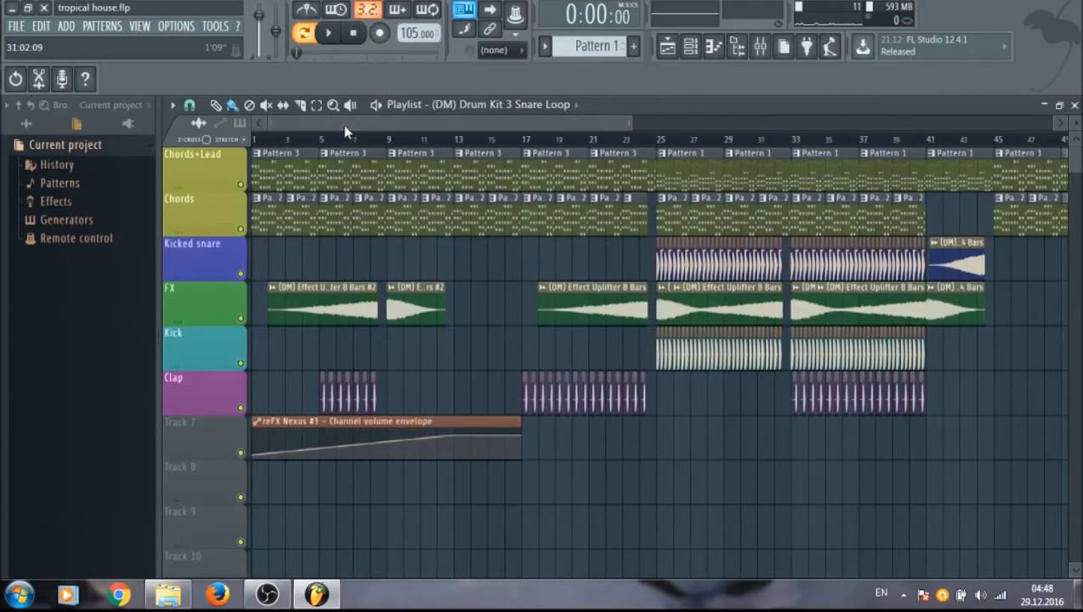
{"action": "mouse_move", "coordinate": [628, 120]}
{"action": "left_mouse_down"}
{"action": "mouse_move", "coordinate": [656, 120]}
{"action": "mouse_move", "coordinate": [637, 120]}
{"action": "mouse_move", "coordinate": [647, 123]}
{"action": "left_mouse_up"}
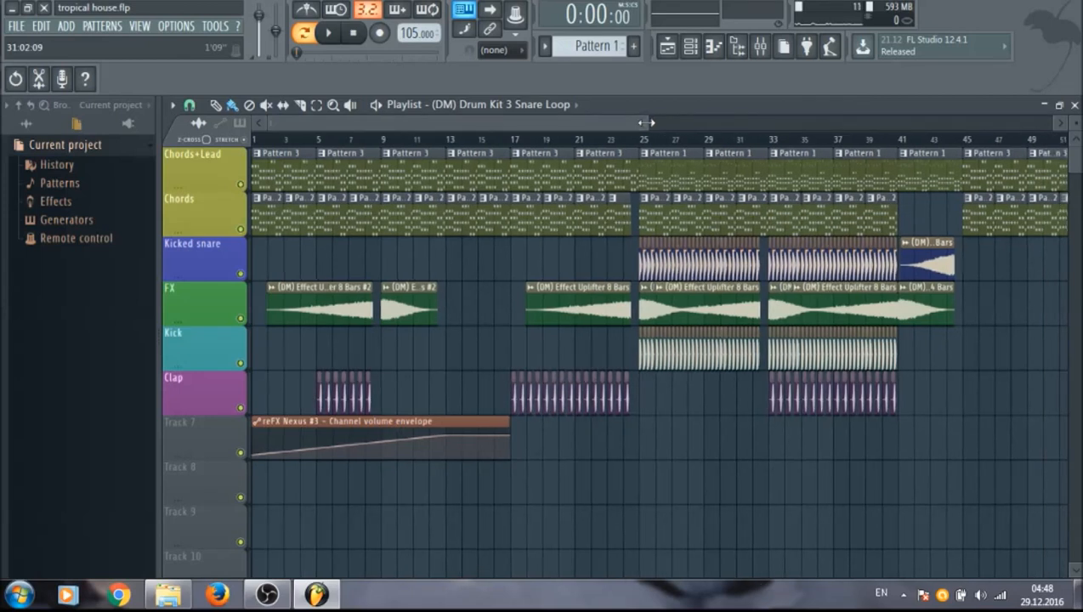
{"action": "mouse_move", "coordinate": [646, 122]}
{"action": "left_mouse_down"}
{"action": "mouse_move", "coordinate": [634, 121]}
{"action": "mouse_move", "coordinate": [936, 123]}
{"action": "mouse_move", "coordinate": [653, 122]}
{"action": "left_mouse_up"}
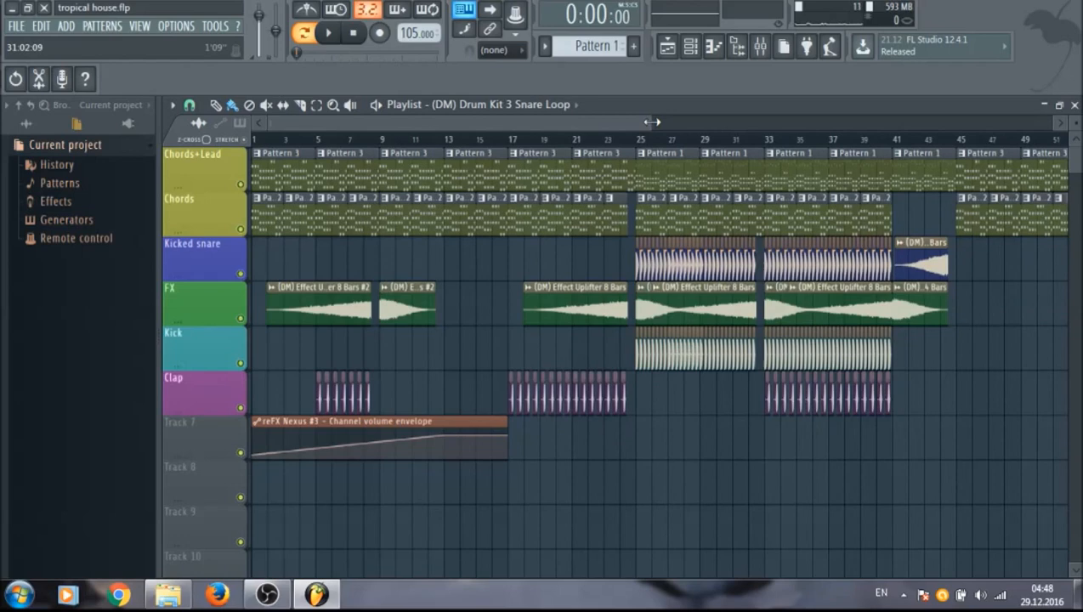
{"action": "left_click_drag", "start_coordinate": [633, 118], "coordinate": [590, 121]}
{"action": "left_click_drag", "start_coordinate": [652, 122], "coordinate": [619, 122]}
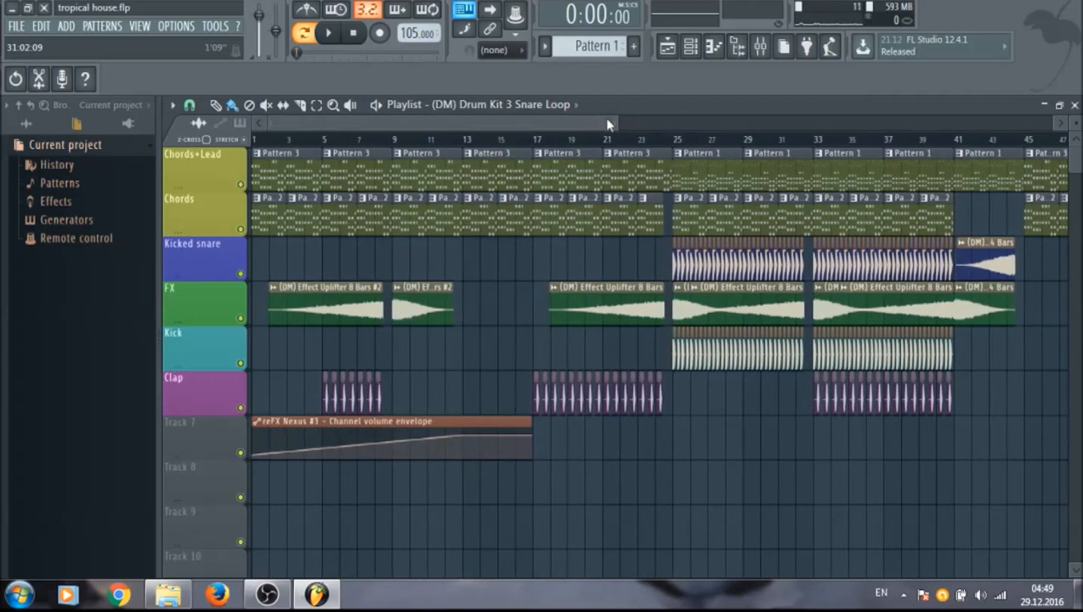
{"action": "left_click_drag", "start_coordinate": [618, 122], "coordinate": [741, 122]}
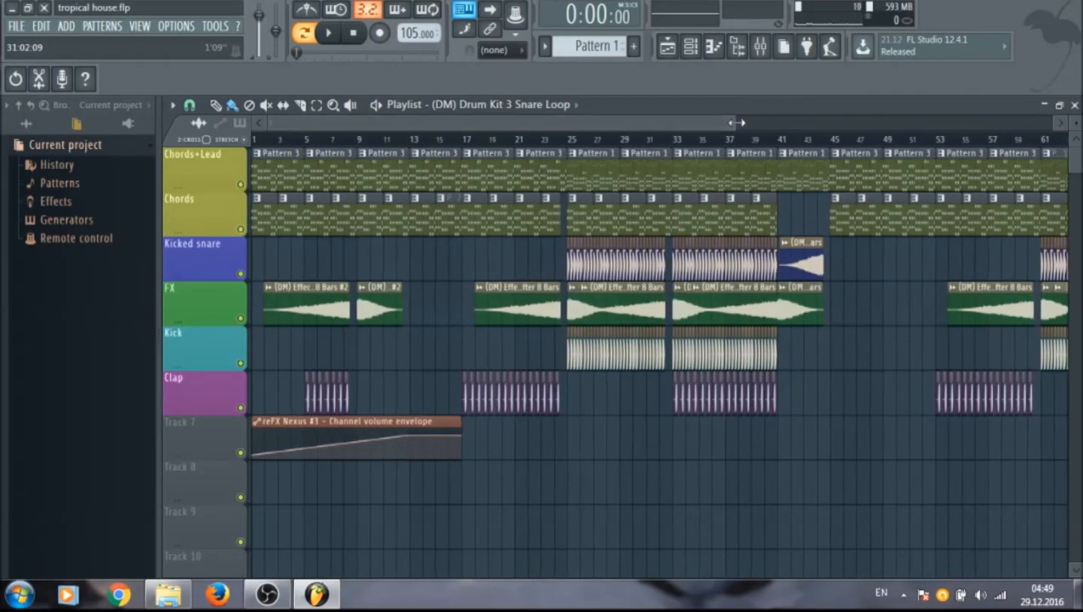
Inspect the sample settings of the first Effect Uplifter 8 Bars #2 clip on the FX track and close them.
{"action": "double_click", "coordinate": [334, 310]}
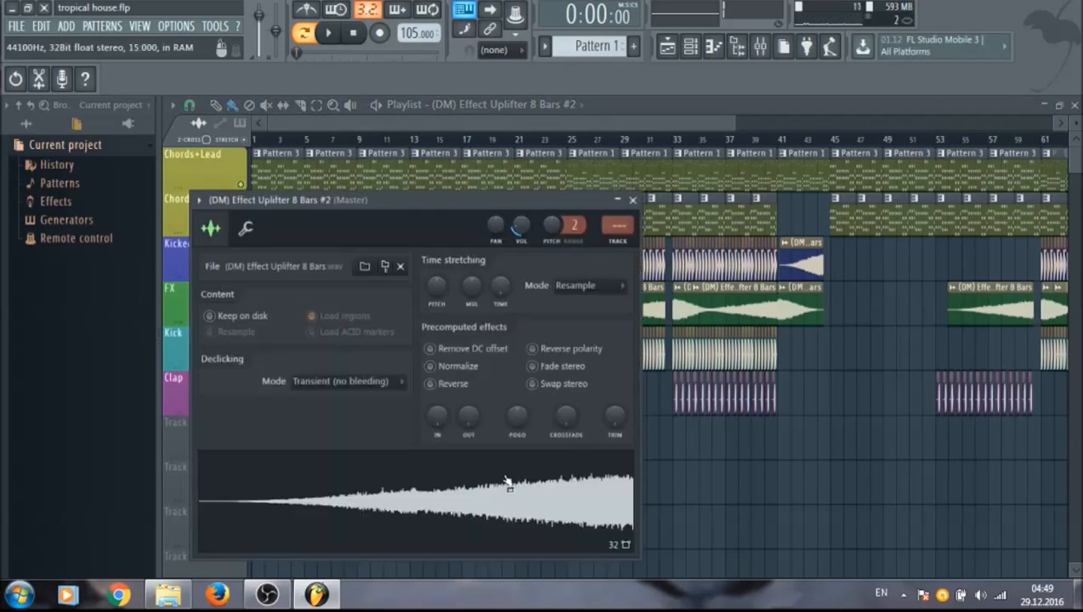
{"action": "left_click_drag", "start_coordinate": [564, 203], "coordinate": [575, 198]}
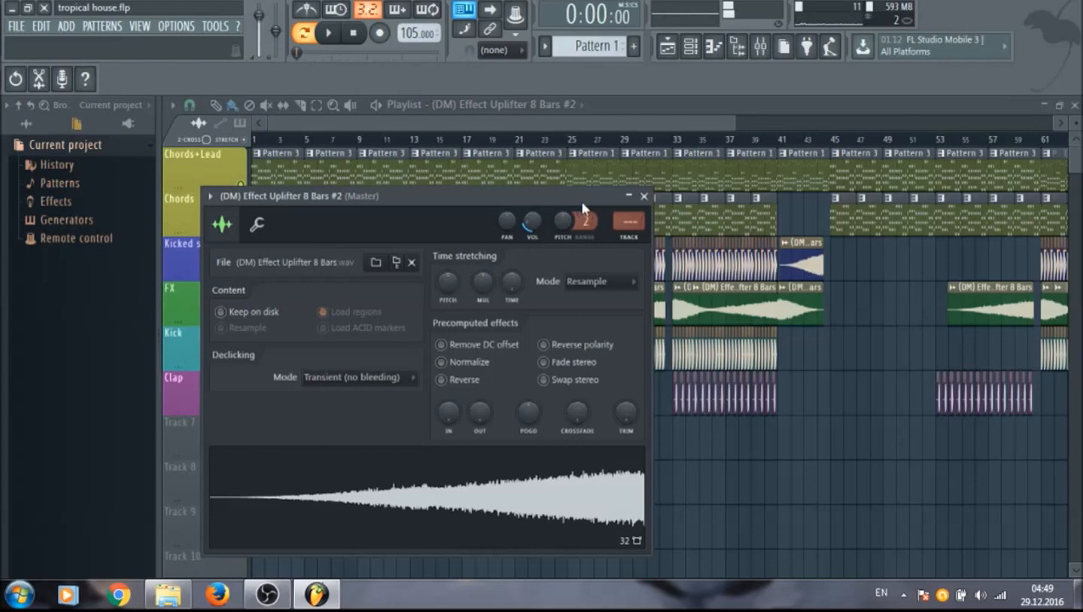
{"action": "left_click", "coordinate": [644, 196]}
Place the playback position at bar 25 and mute the Chords+Lead and Chords playlist tracks.
{"action": "left_click_drag", "start_coordinate": [735, 120], "coordinate": [635, 121]}
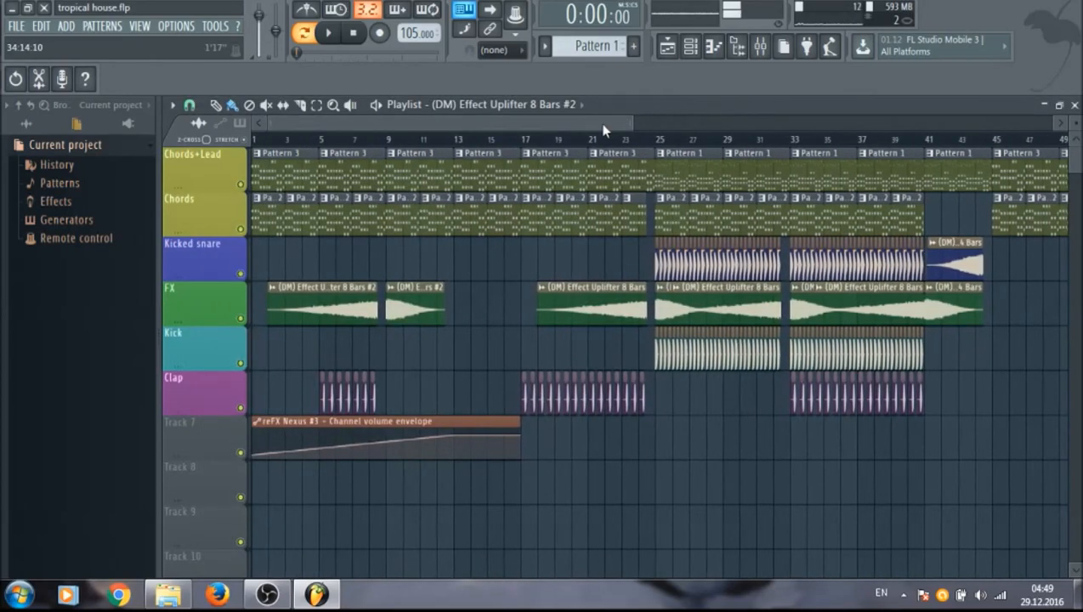
{"action": "scroll", "coordinate": [635, 121], "scroll_direction": "right", "scroll_amount": 3}
{"action": "left_click_drag", "start_coordinate": [632, 124], "coordinate": [550, 122]}
{"action": "left_click_drag", "start_coordinate": [546, 124], "coordinate": [622, 124]}
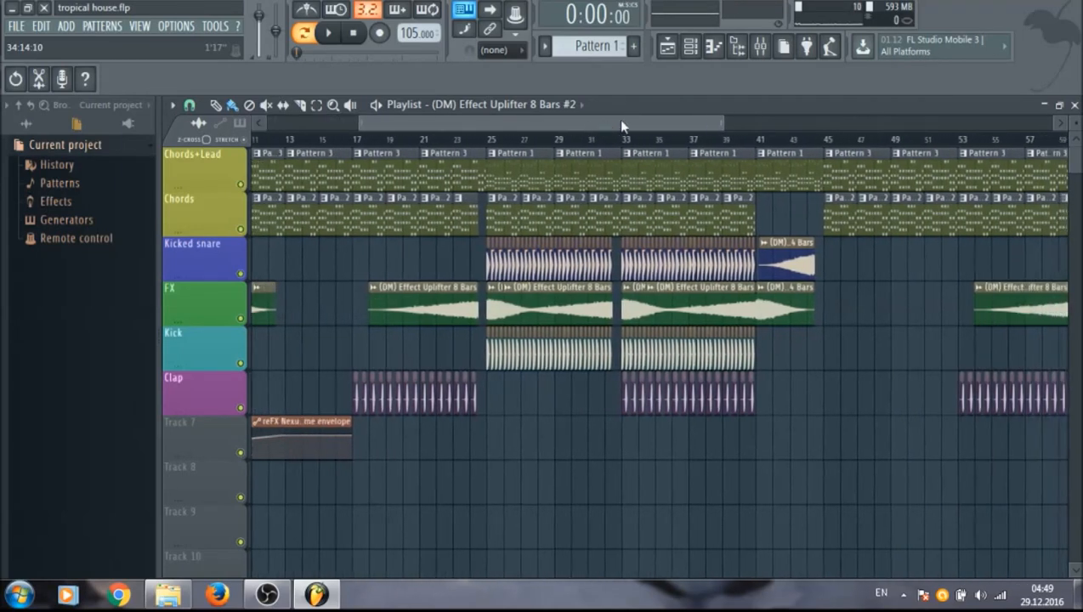
{"action": "left_click", "coordinate": [455, 140]}
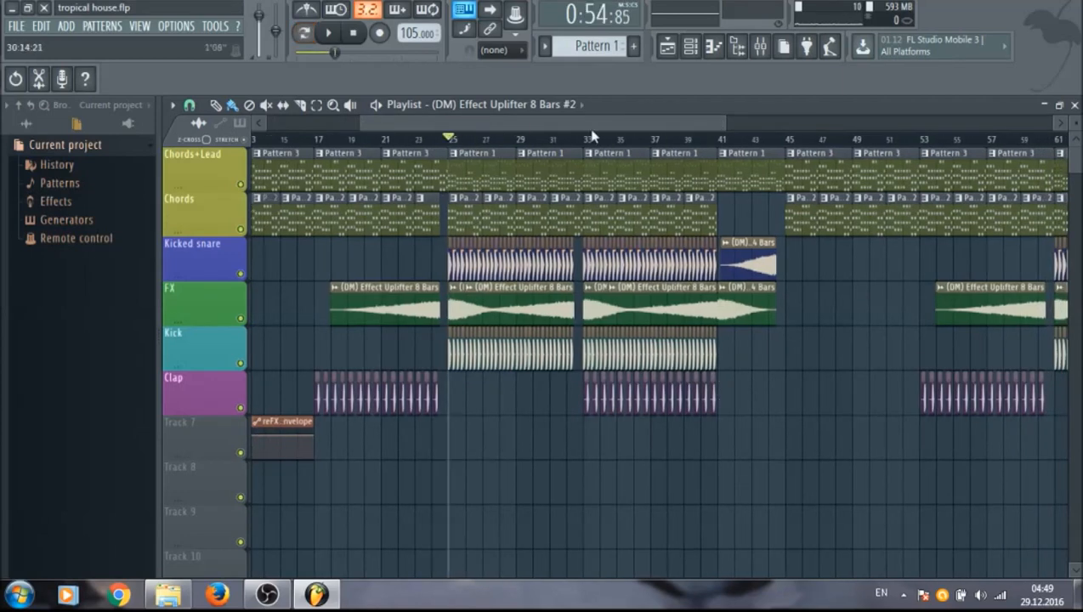
{"action": "left_click_drag", "start_coordinate": [722, 123], "coordinate": [690, 125]}
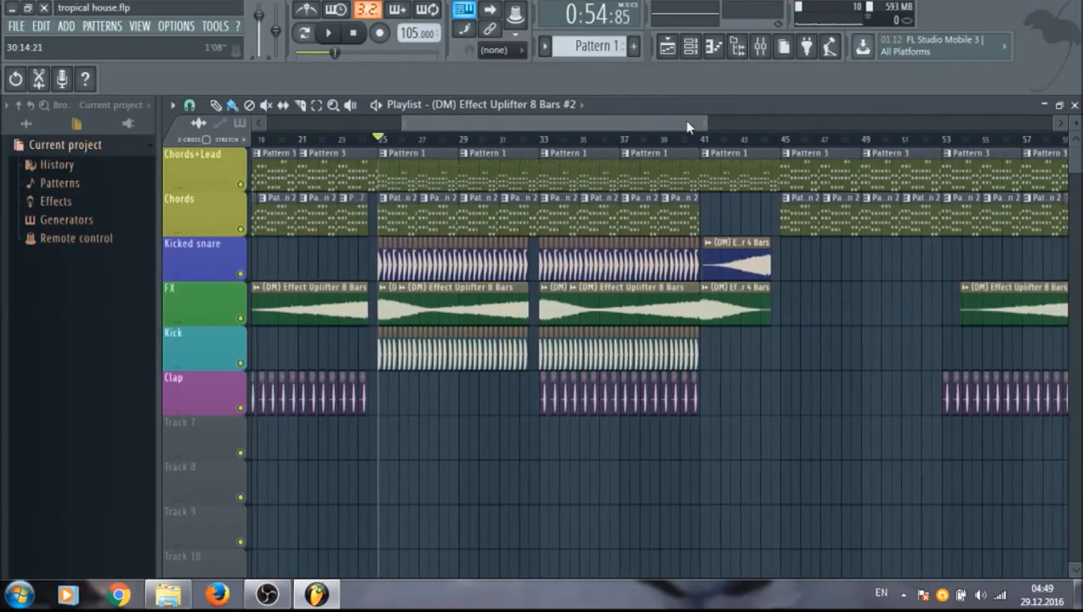
{"action": "left_click", "coordinate": [241, 184]}
{"action": "left_click", "coordinate": [240, 229]}
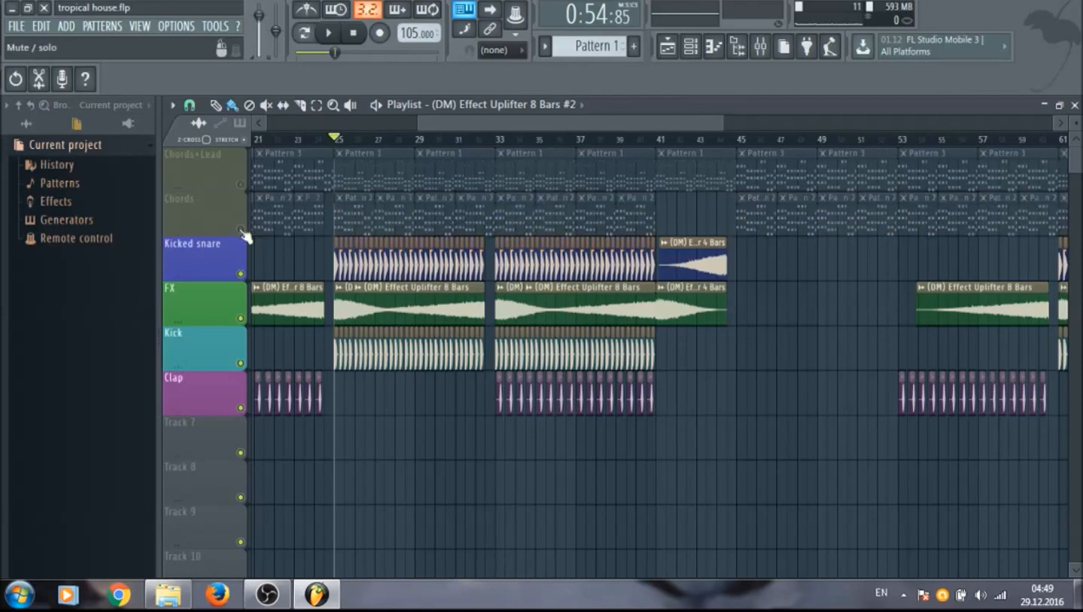
Briefly mute the FX and Kick playlist tracks and unmute both again.
{"action": "left_click", "coordinate": [240, 318]}
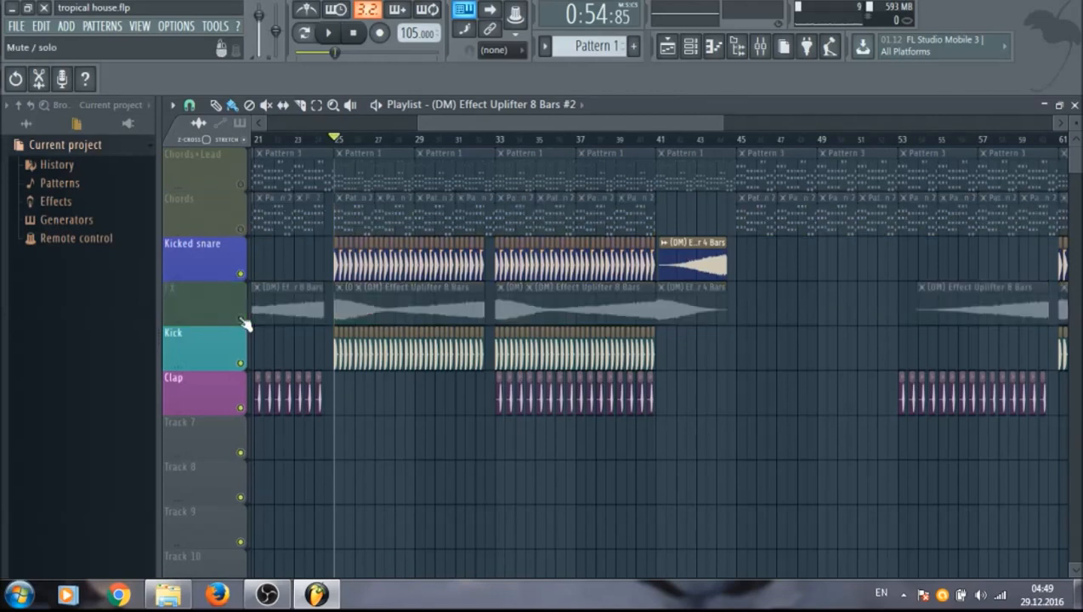
{"action": "left_click", "coordinate": [241, 363]}
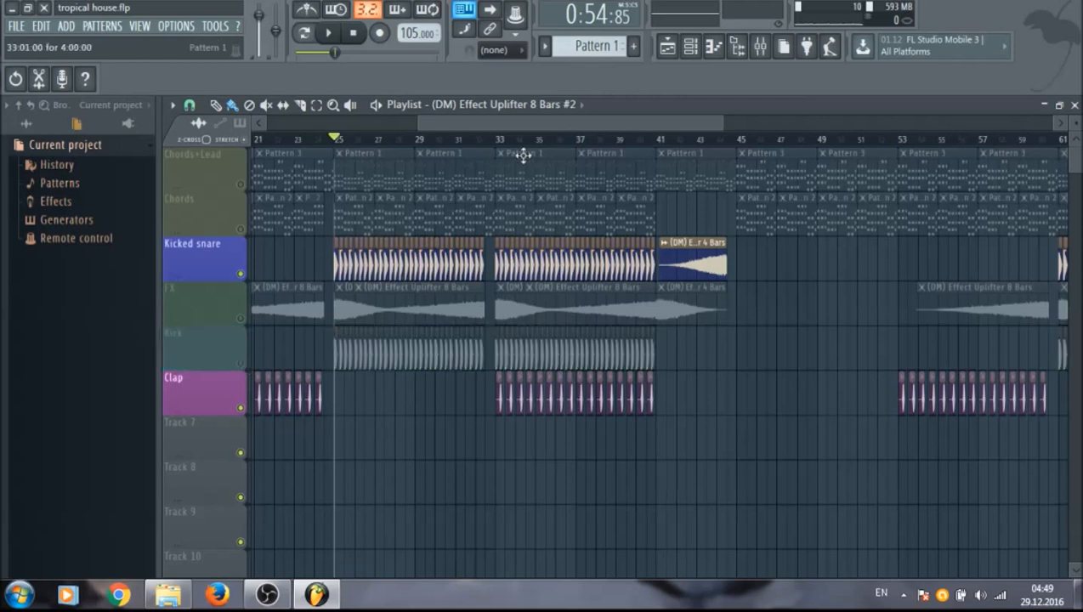
{"action": "left_click", "coordinate": [241, 363]}
{"action": "left_click", "coordinate": [241, 318]}
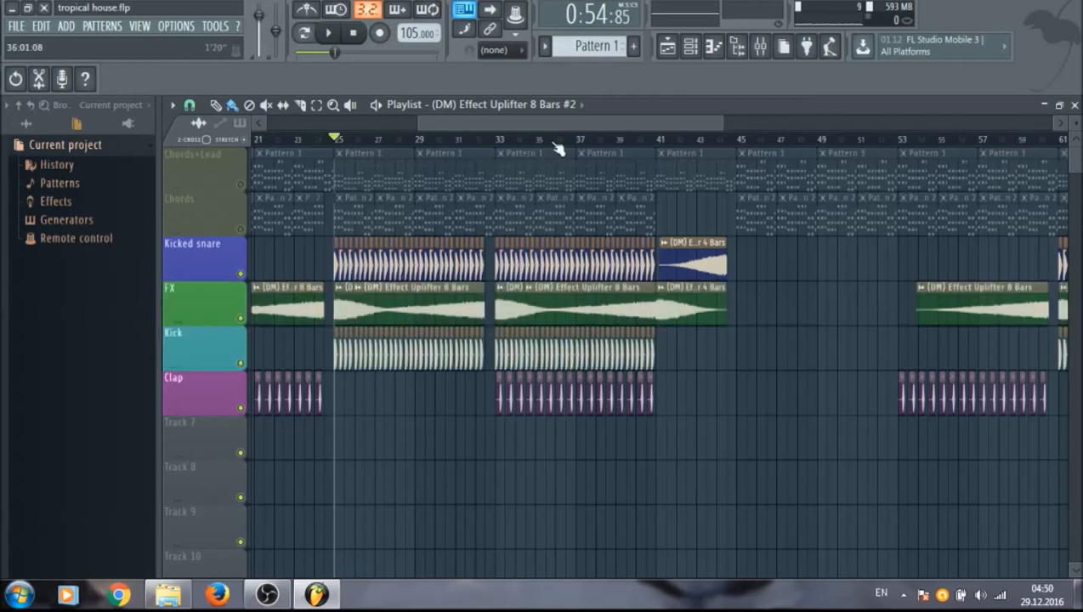
{"action": "left_click_drag", "start_coordinate": [561, 127], "coordinate": [558, 128]}
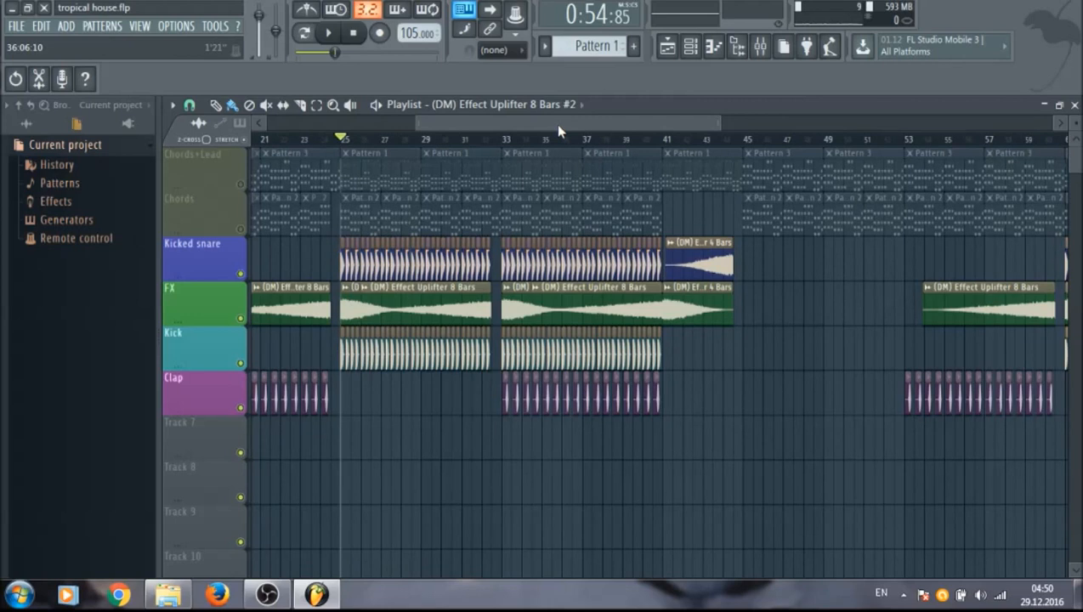
{"action": "left_click_drag", "start_coordinate": [555, 123], "coordinate": [562, 120]}
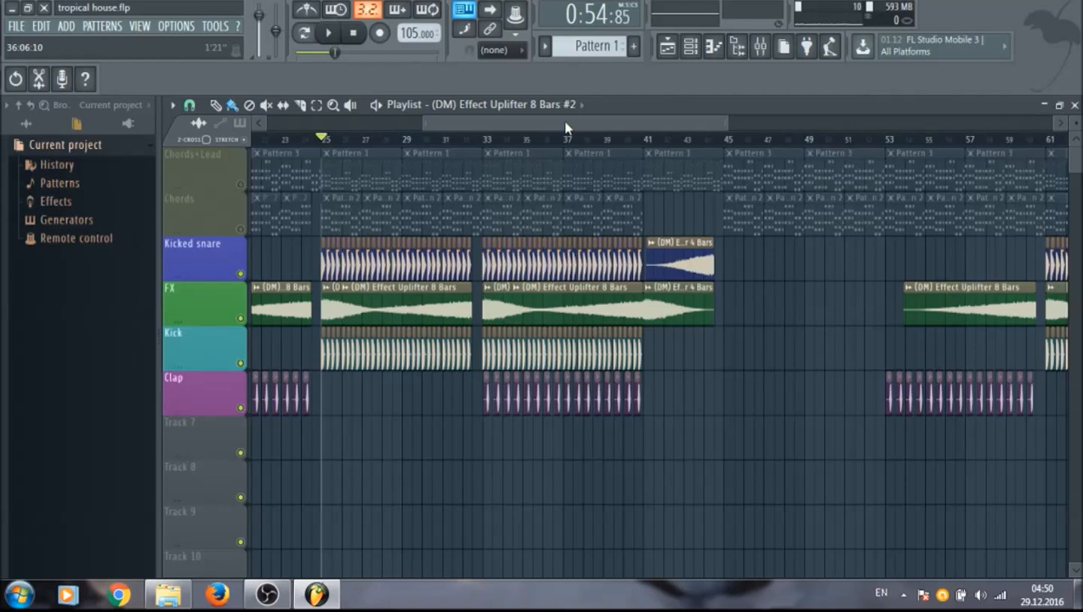
{"action": "left_click_drag", "start_coordinate": [565, 123], "coordinate": [551, 122]}
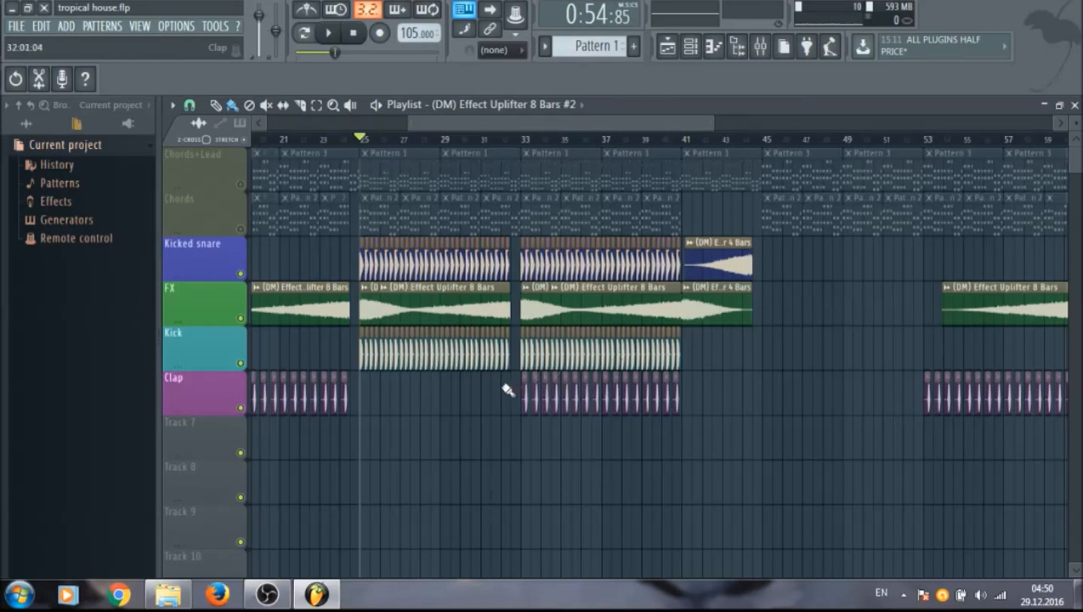
Highlight and deselect the Clap clips at bars 33 to 41, and audition the isolated drum and FX tracks from bar 25.
{"action": "left_click_drag", "start_coordinate": [502, 374], "coordinate": [753, 420]}
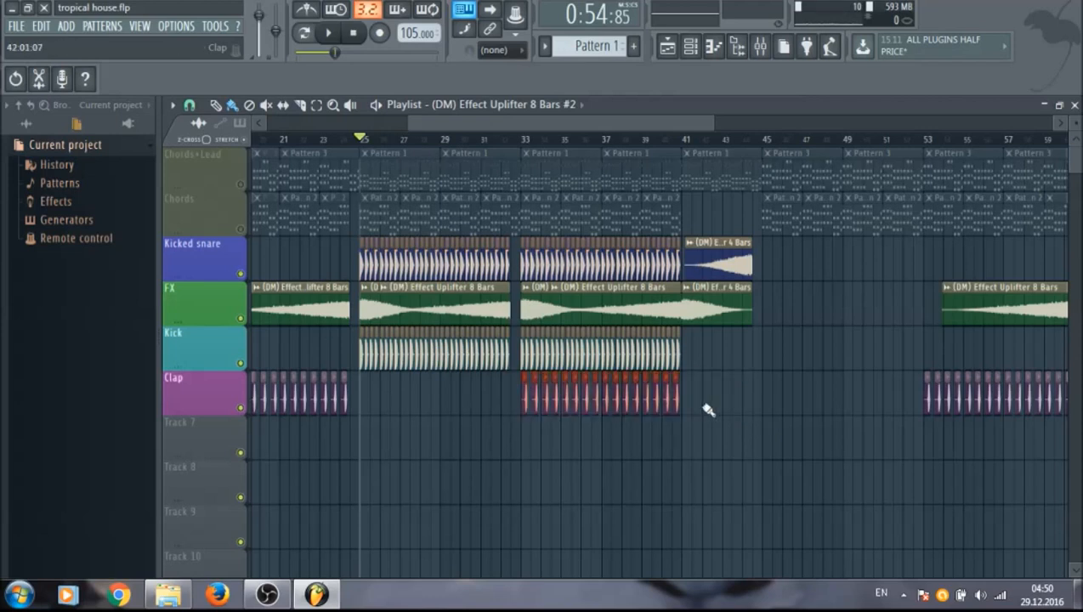
{"action": "left_click", "coordinate": [726, 411]}
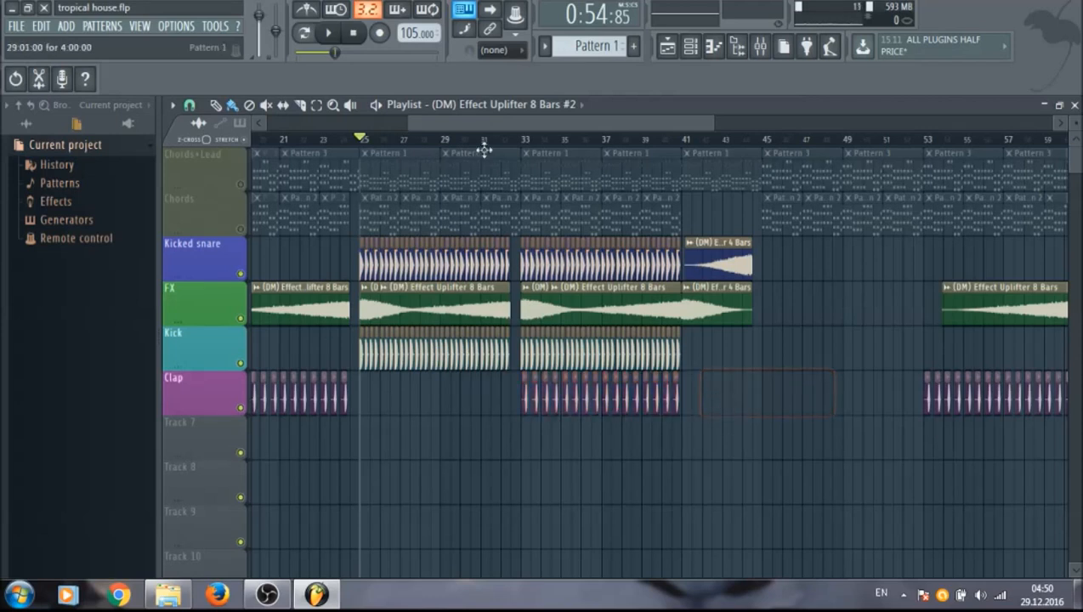
{"action": "scroll", "coordinate": [529, 127], "scroll_direction": "left", "scroll_amount": 1}
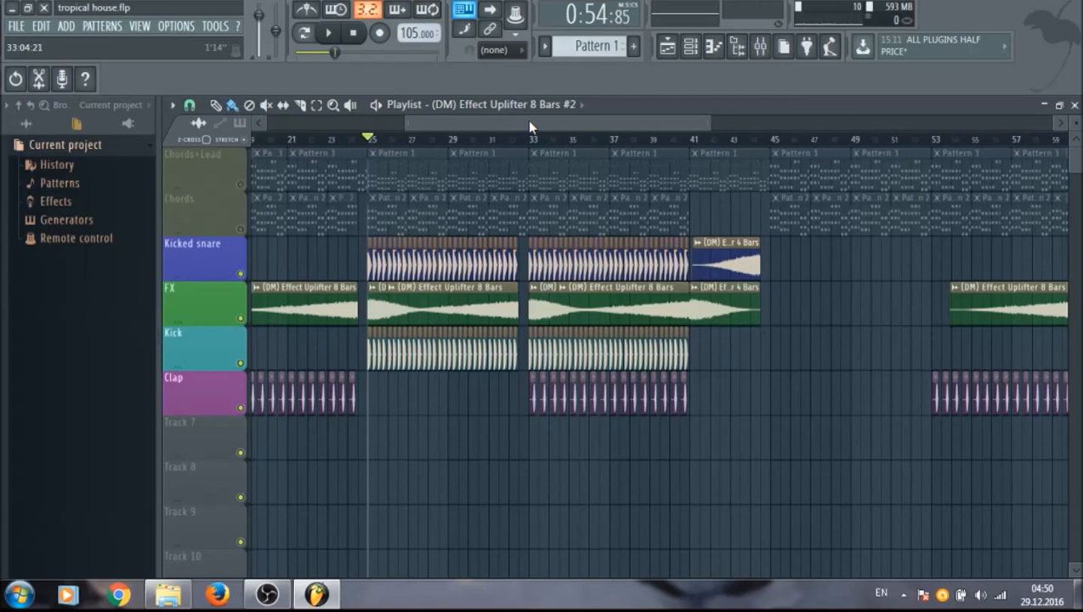
{"action": "key", "text": "space"}
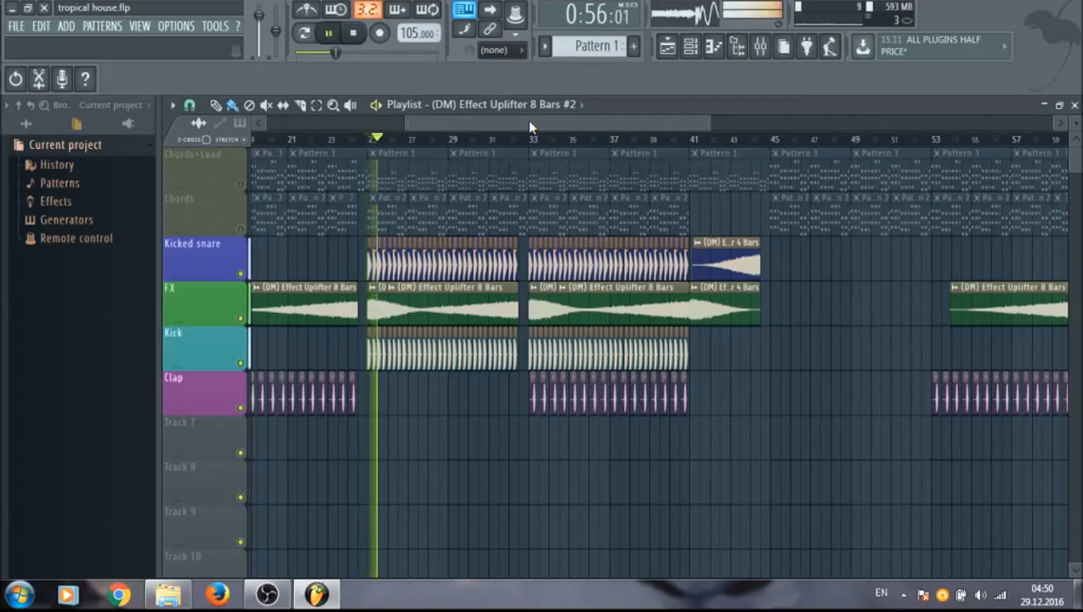
{"action": "mouse_move", "coordinate": [543, 126]}
{"action": "left_mouse_down"}
{"action": "mouse_move", "coordinate": [552, 126]}
{"action": "mouse_move", "coordinate": [531, 126]}
{"action": "left_mouse_up"}
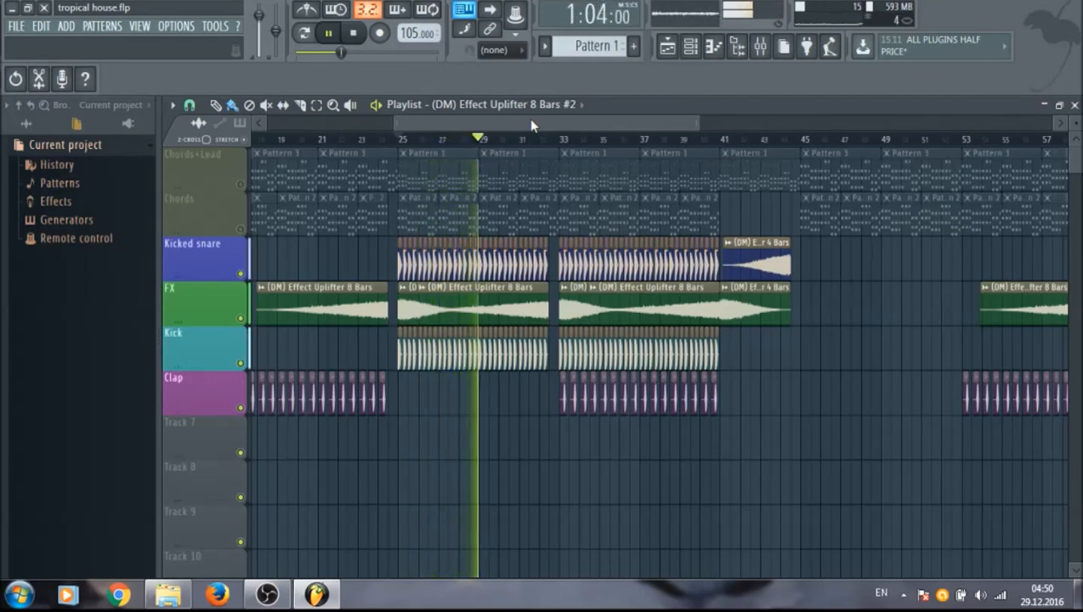
{"action": "key", "text": "space"}
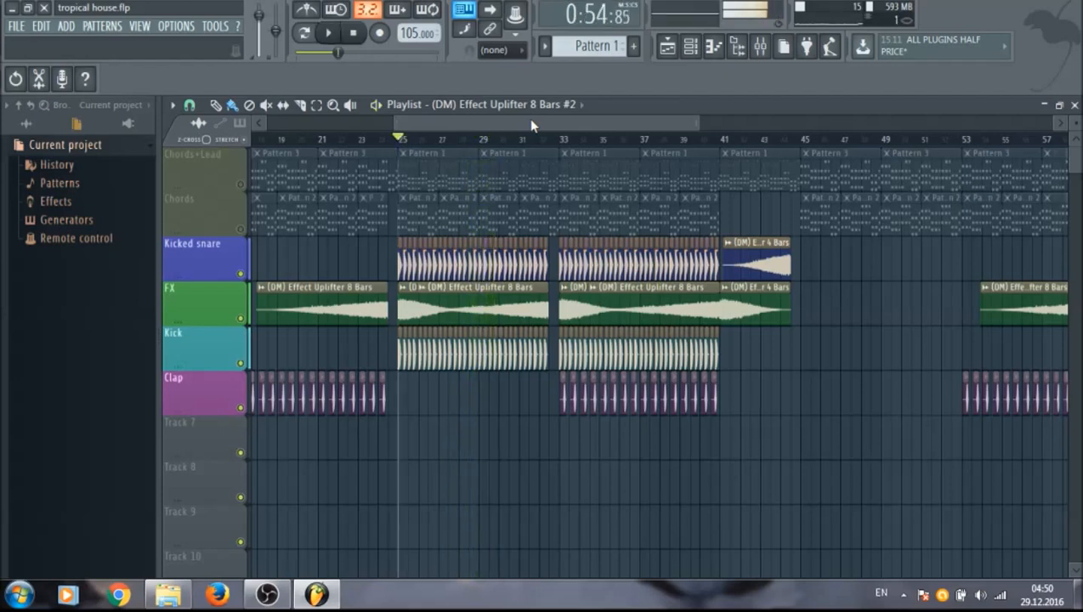
Inspect the sample settings of the first Kick 01 clip on the Kicked snare track at bar 25 and close them.
{"action": "left_click_drag", "start_coordinate": [533, 126], "coordinate": [538, 126]}
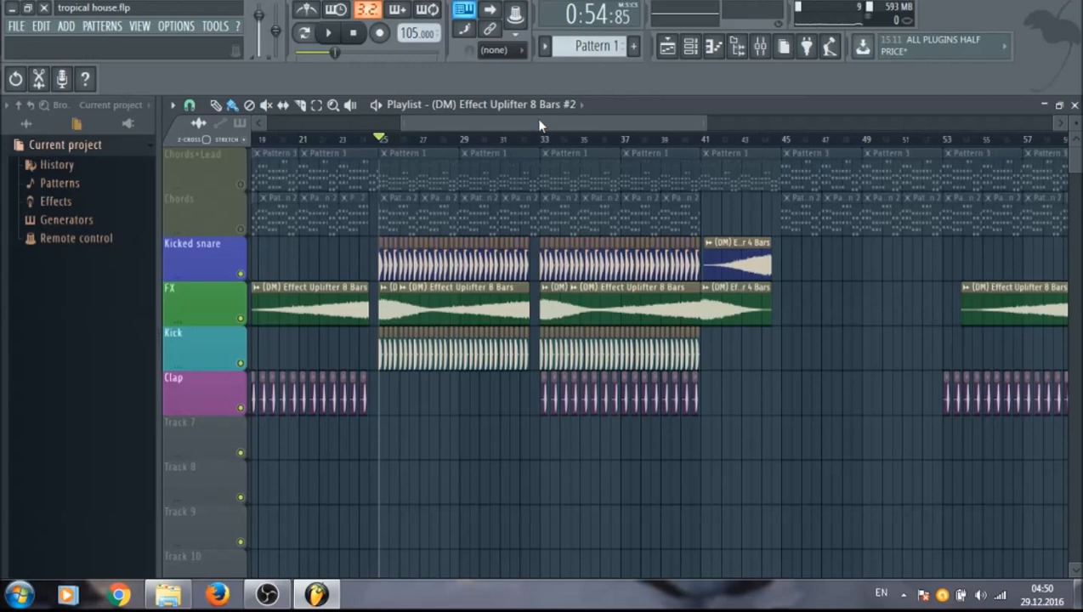
{"action": "left_click_drag", "start_coordinate": [706, 121], "coordinate": [570, 126]}
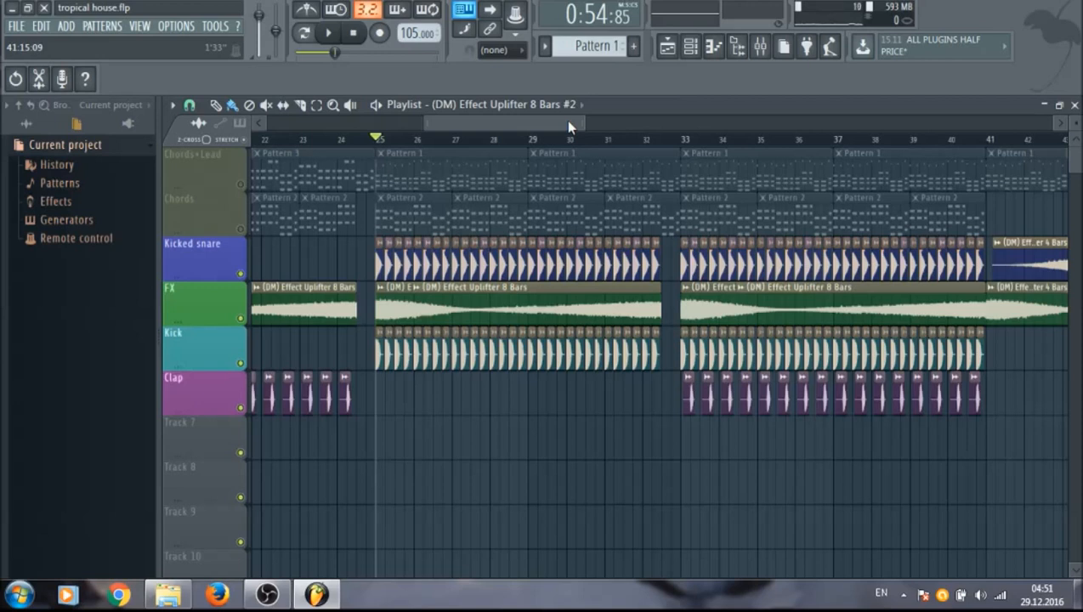
{"action": "left_click_drag", "start_coordinate": [568, 121], "coordinate": [569, 121]}
{"action": "left_click_drag", "start_coordinate": [565, 118], "coordinate": [570, 122]}
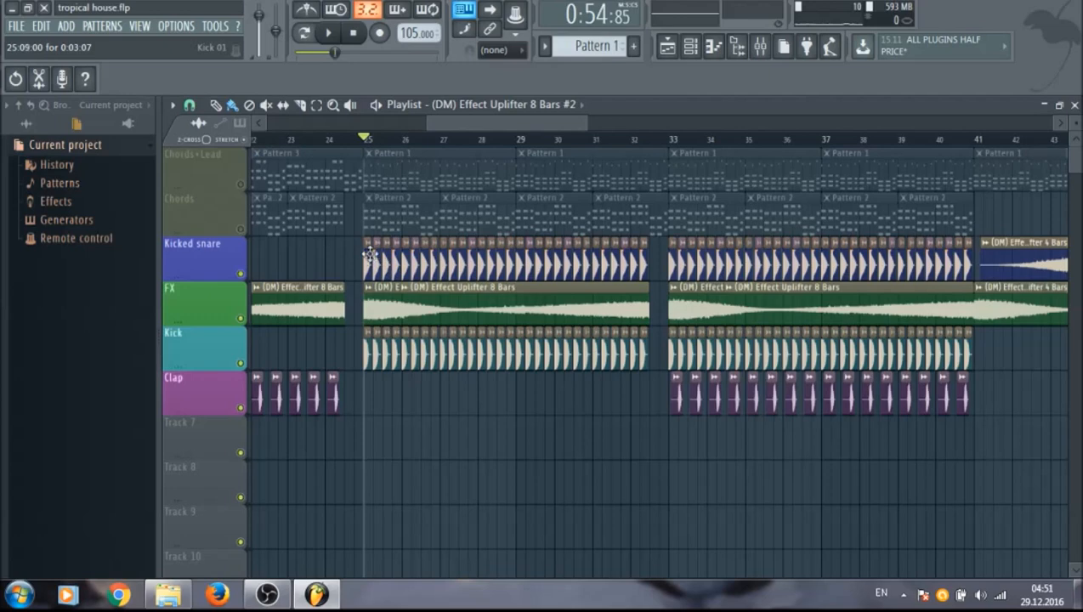
{"action": "left_click_drag", "start_coordinate": [536, 122], "coordinate": [543, 122]}
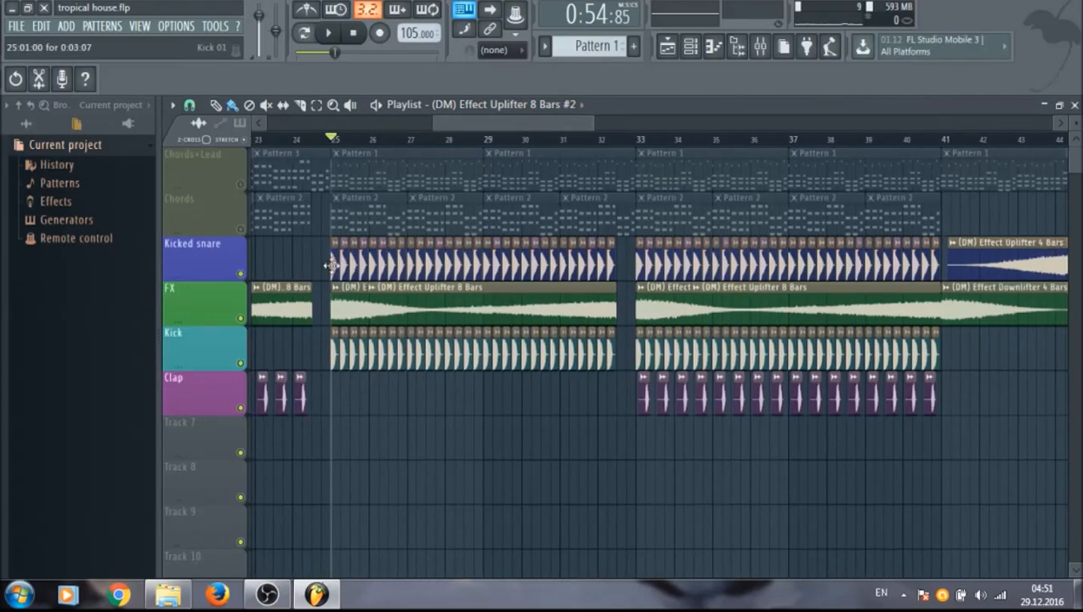
{"action": "double_click", "coordinate": [330, 265]}
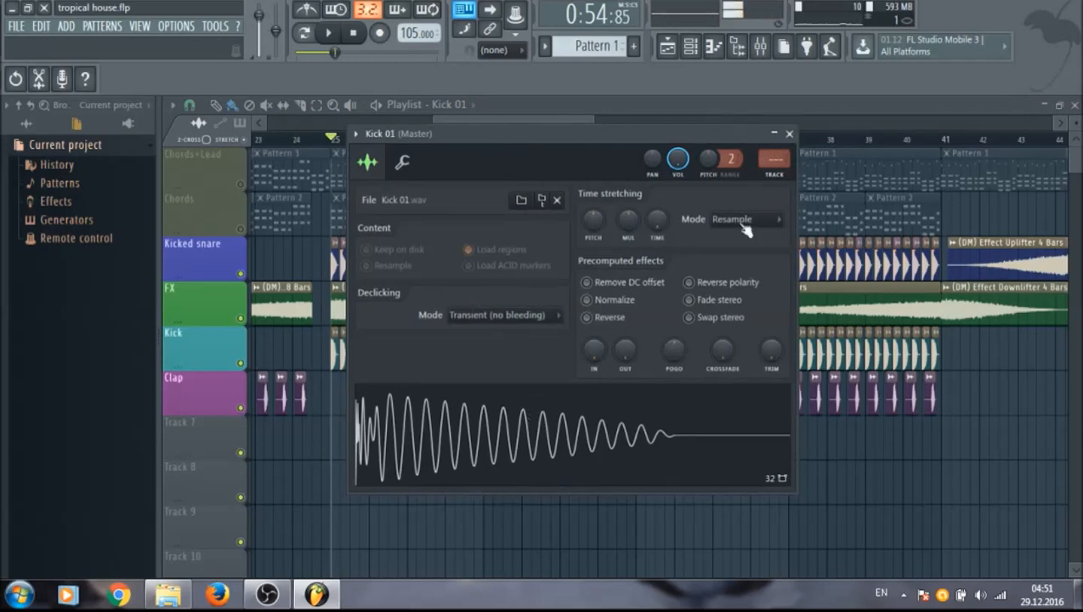
{"action": "left_click", "coordinate": [791, 134]}
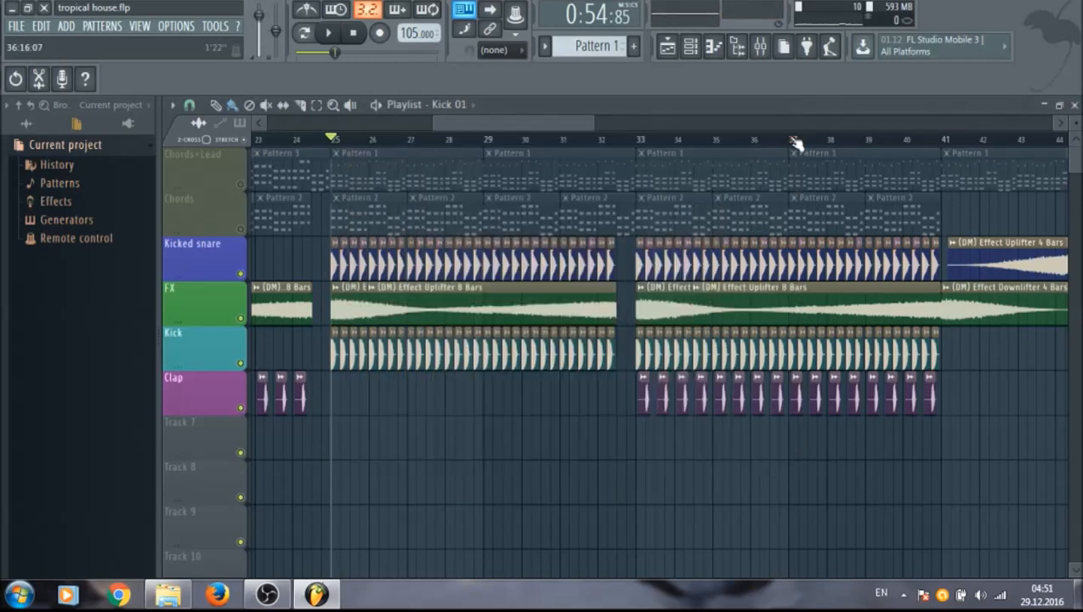
Inspect the sample settings of a Kick 32 clip on the Kick track near bar 25 and close them.
{"action": "double_click", "coordinate": [349, 351]}
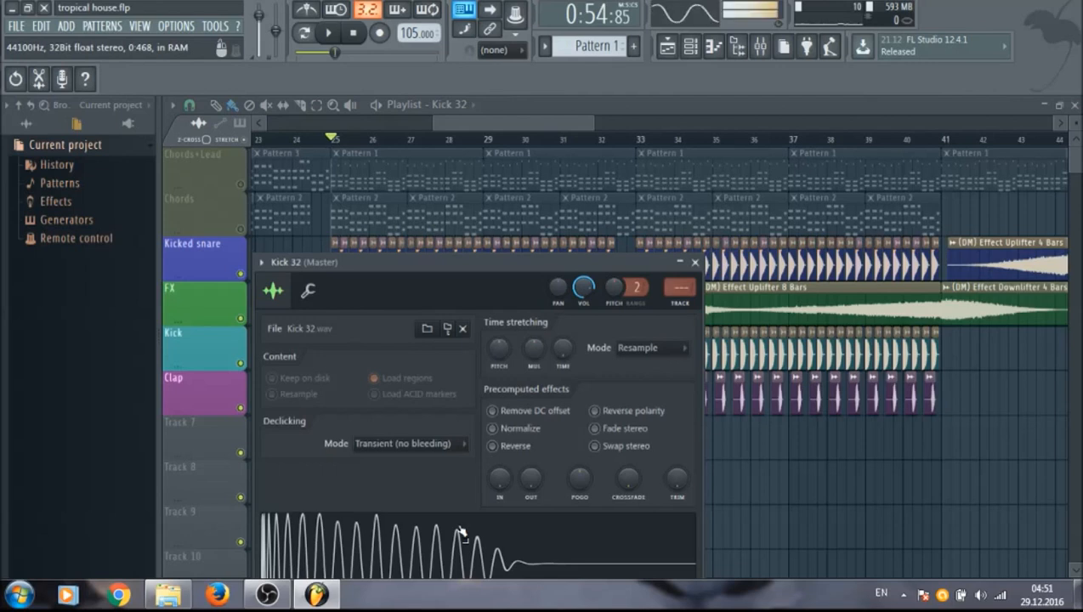
{"action": "left_click", "coordinate": [694, 264]}
{"action": "scroll", "coordinate": [563, 132], "scroll_direction": "left", "scroll_amount": 1}
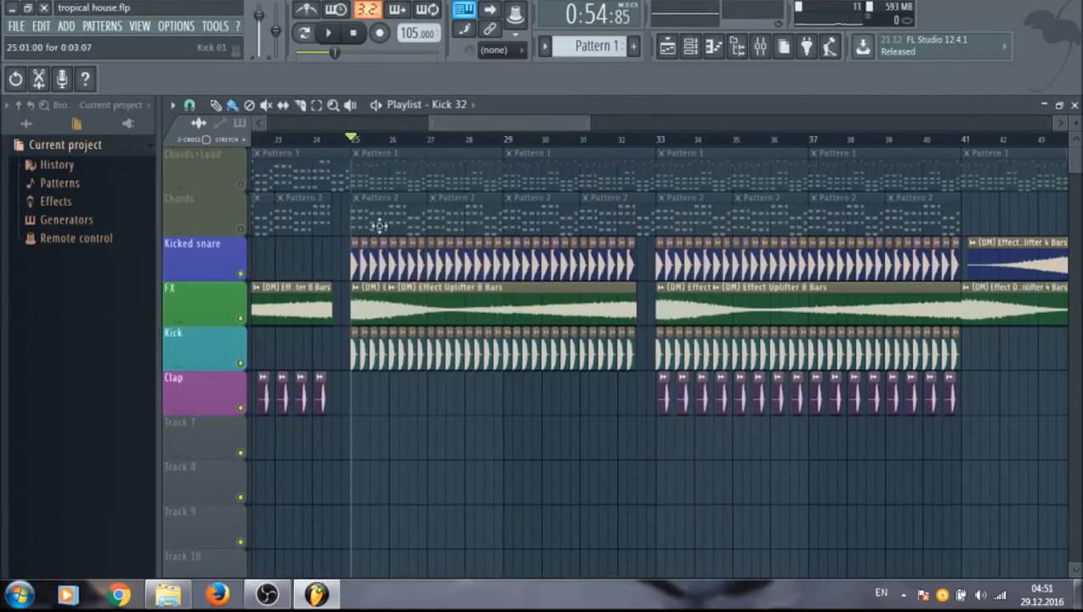
Inspect the Kick 01 and Kick (14) samples that alternate on the Kicked snare track, closing each one's settings.
{"action": "double_click", "coordinate": [371, 266]}
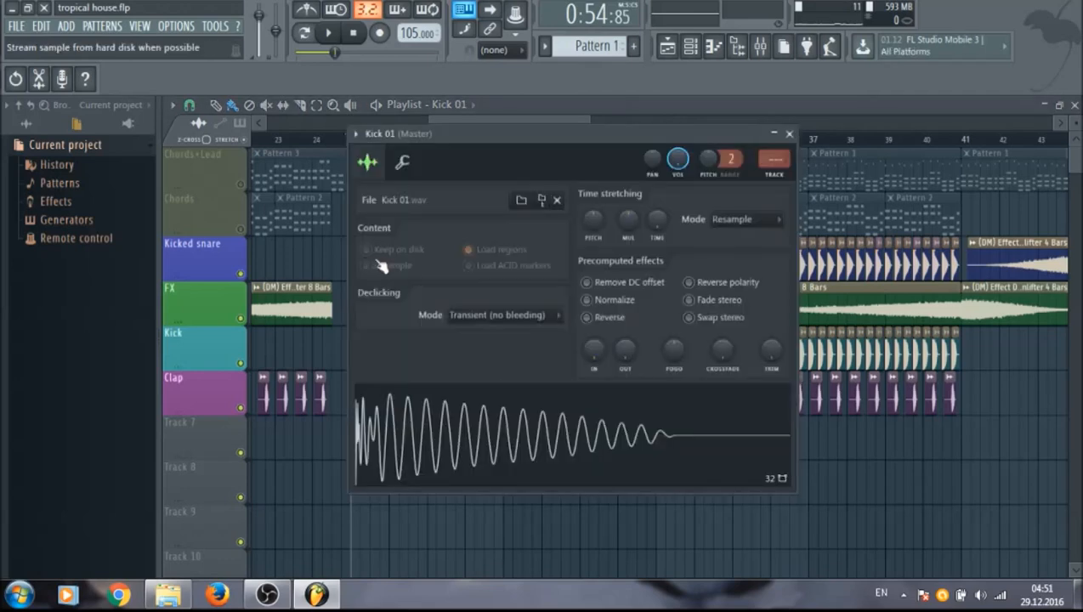
{"action": "left_click", "coordinate": [789, 134]}
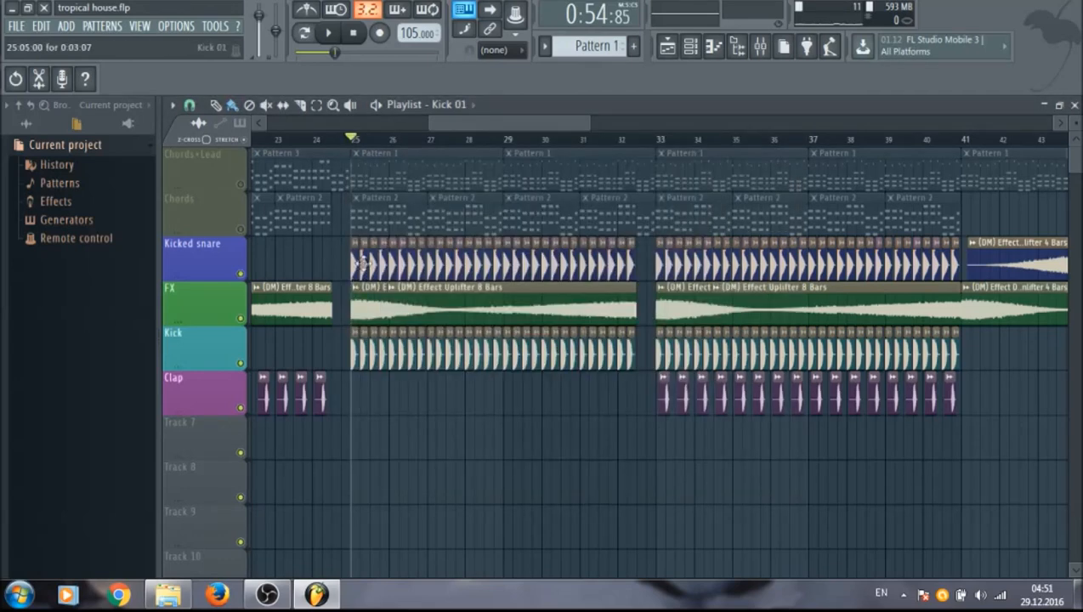
{"action": "double_click", "coordinate": [362, 262]}
{"action": "left_click_drag", "start_coordinate": [408, 310], "coordinate": [478, 212]}
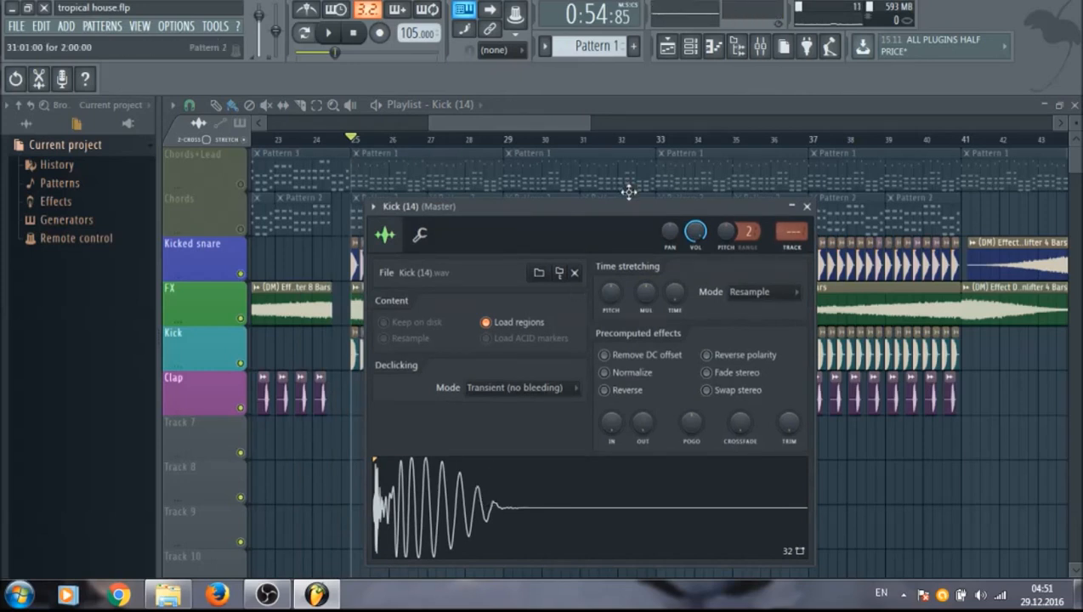
{"action": "left_click_drag", "start_coordinate": [631, 213], "coordinate": [639, 227]}
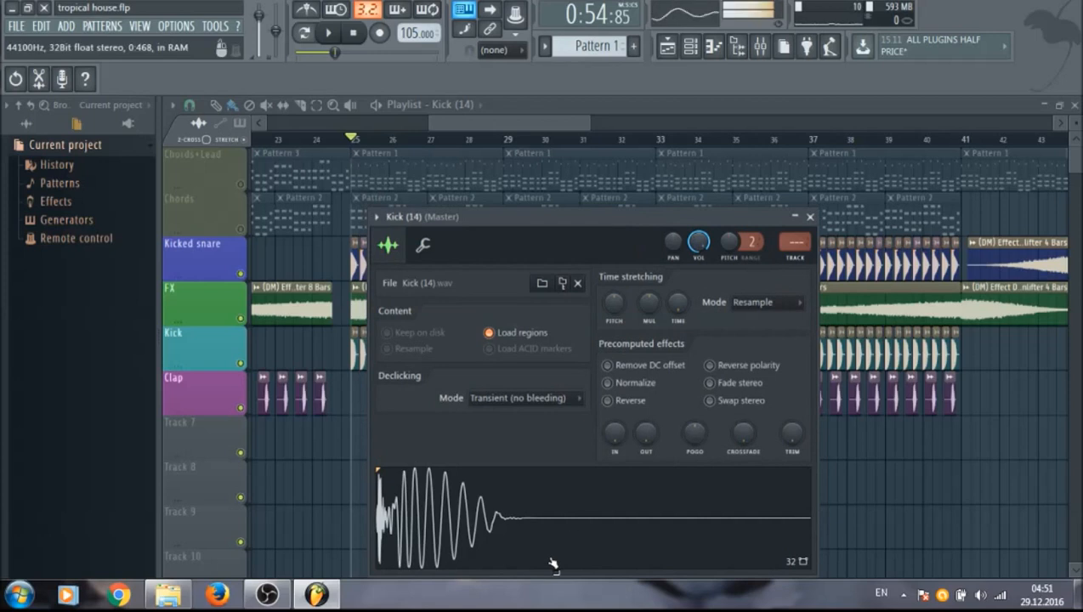
{"action": "left_click", "coordinate": [809, 216]}
Play the start of the drop from bar 25 with only the drum and FX tracks active, and stop playback.
{"action": "left_click_drag", "start_coordinate": [543, 125], "coordinate": [533, 125]}
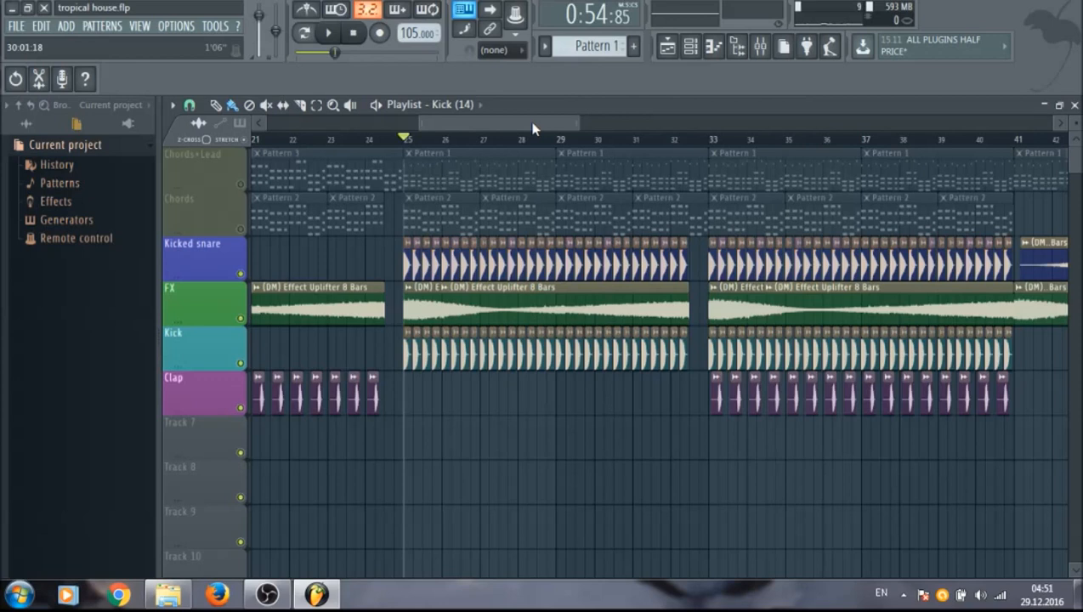
{"action": "scroll", "coordinate": [534, 128], "scroll_direction": "right", "scroll_amount": 1}
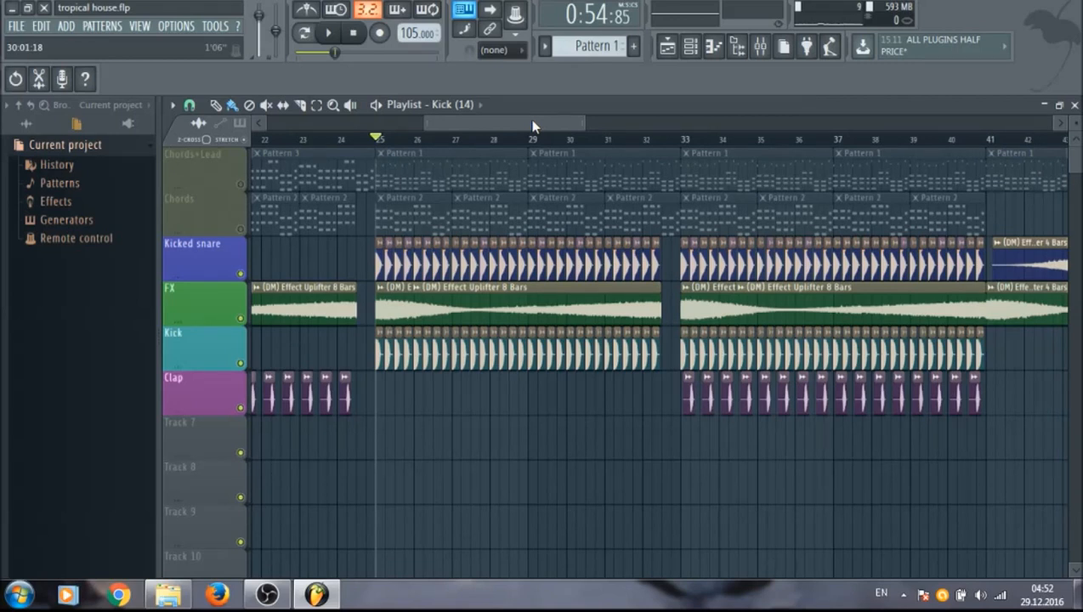
{"action": "key", "text": "space"}
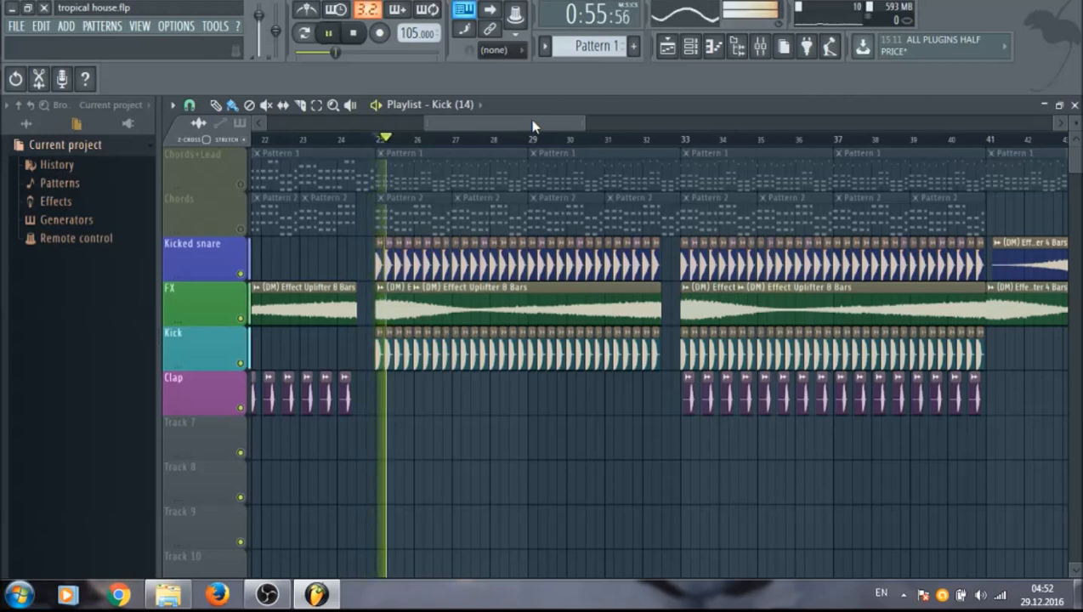
{"action": "key", "text": "space"}
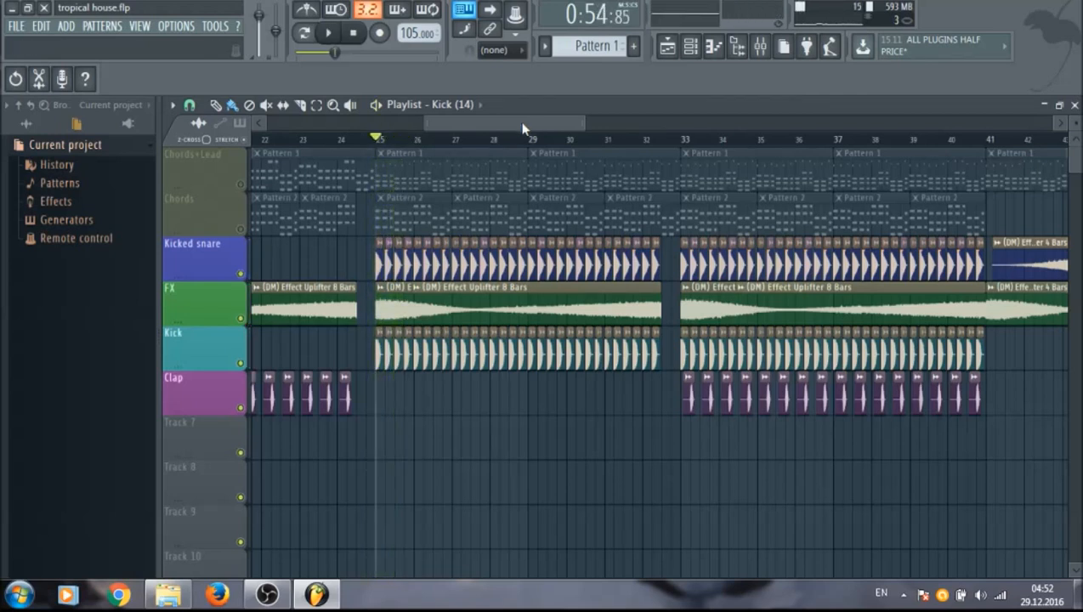
Unmute the Chords+Lead and Chords playlist tracks and audition the full drop from bar 25.
{"action": "left_click", "coordinate": [240, 184]}
{"action": "left_click", "coordinate": [242, 228]}
{"action": "key", "text": "space"}
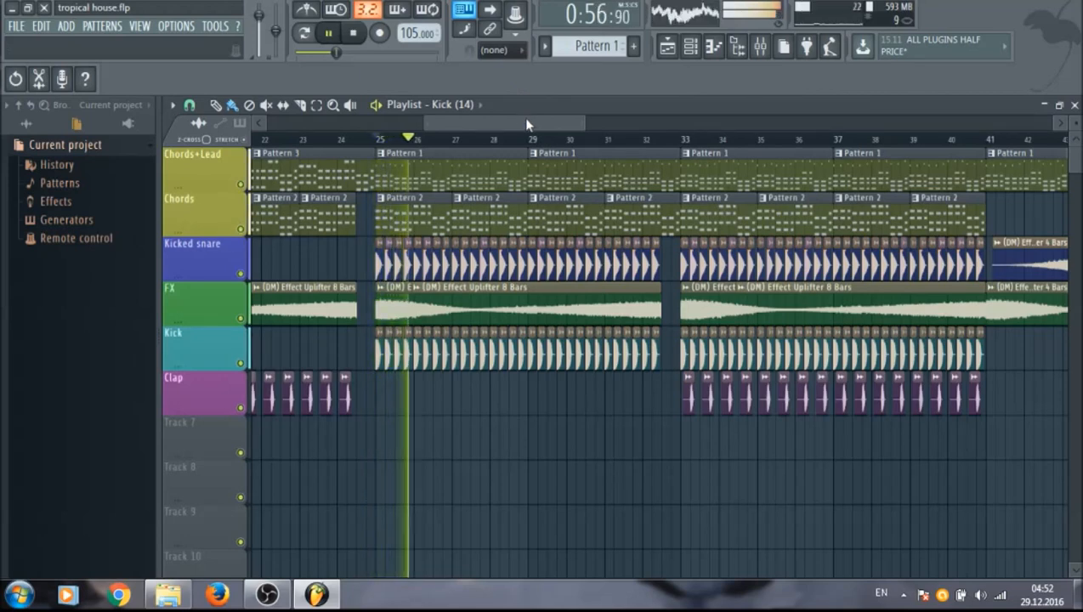
{"action": "left_click_drag", "start_coordinate": [527, 125], "coordinate": [538, 126]}
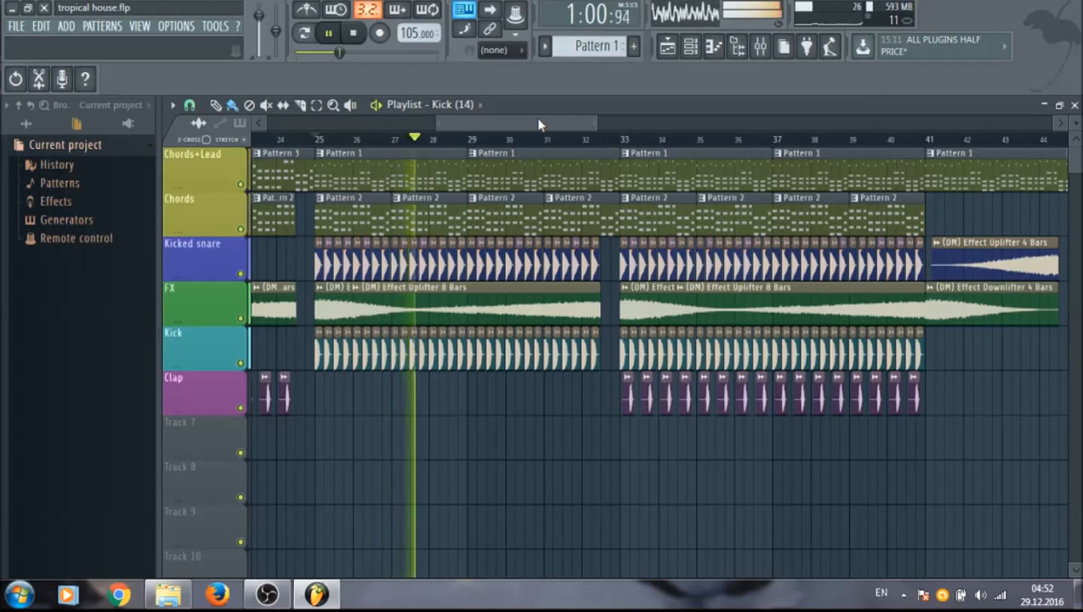
{"action": "left_click_drag", "start_coordinate": [539, 125], "coordinate": [429, 125]}
{"action": "key", "text": "space"}
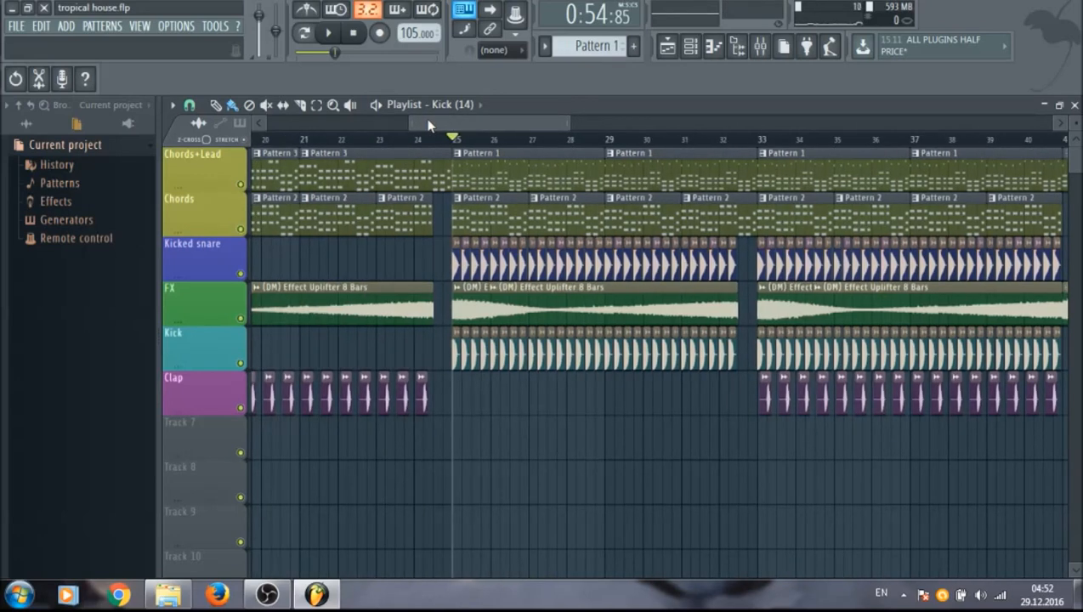
Examine the arrangement from bar 1 through the first drop, including the Nexus channel volume envelope on Track 7.
{"action": "left_click_drag", "start_coordinate": [430, 125], "coordinate": [277, 125]}
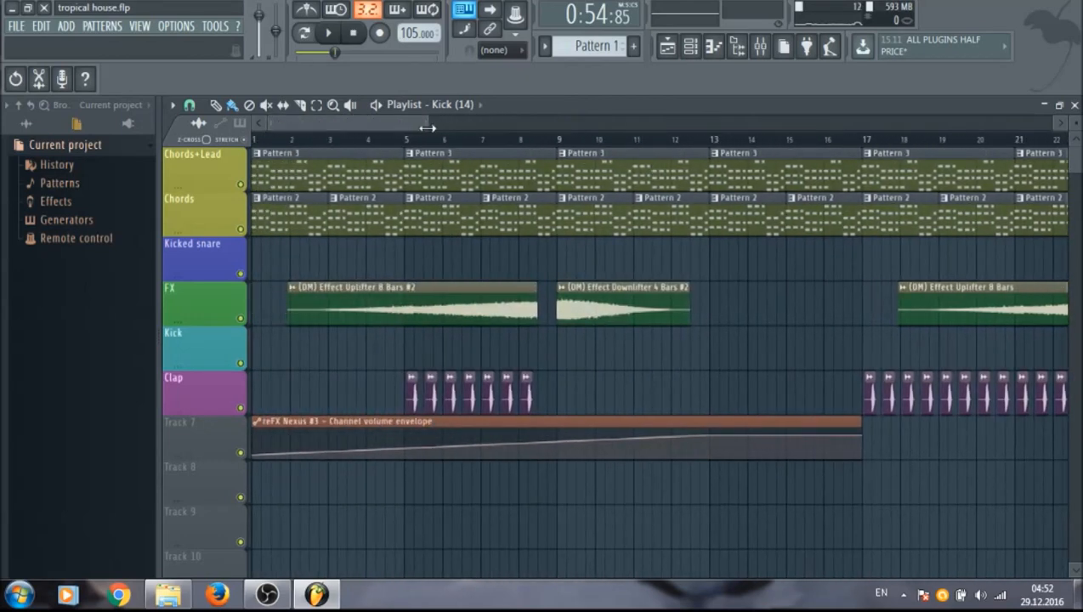
{"action": "left_click_drag", "start_coordinate": [427, 123], "coordinate": [652, 126]}
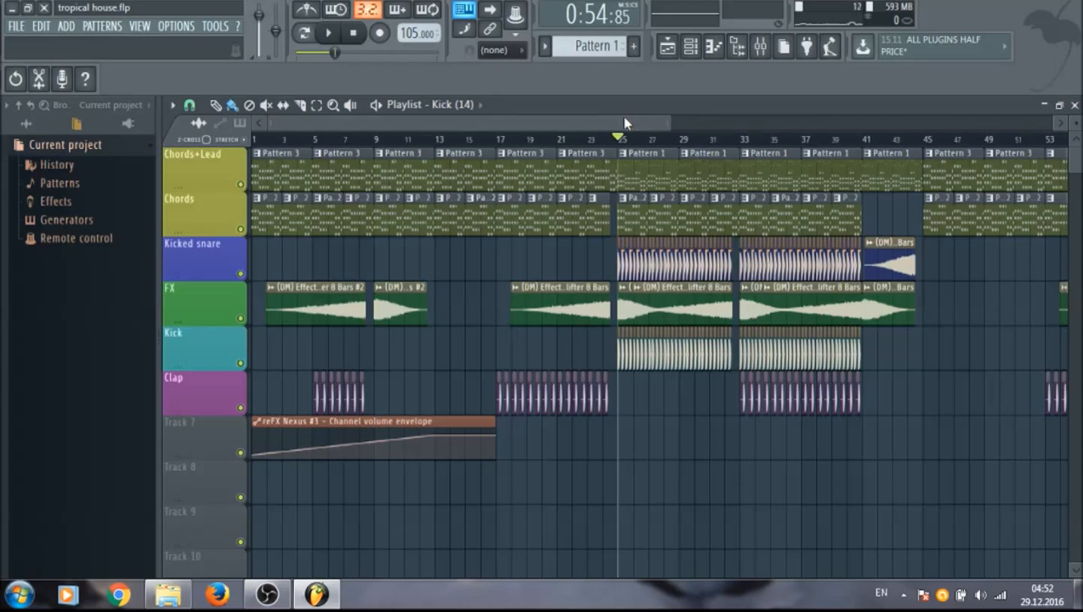
{"action": "left_click_drag", "start_coordinate": [671, 123], "coordinate": [632, 122]}
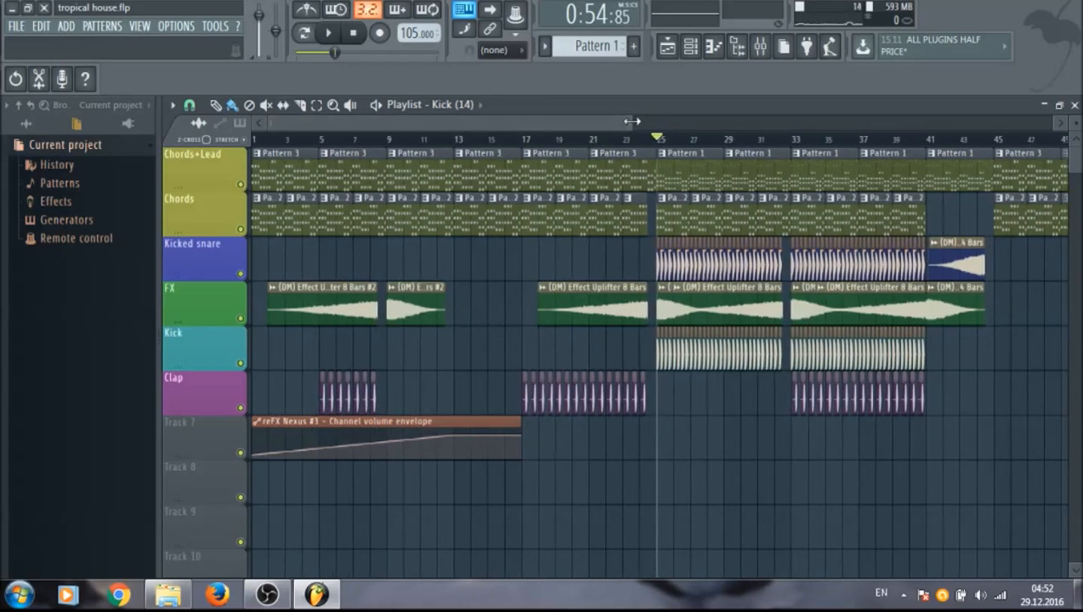
{"action": "left_click_drag", "start_coordinate": [632, 121], "coordinate": [609, 123]}
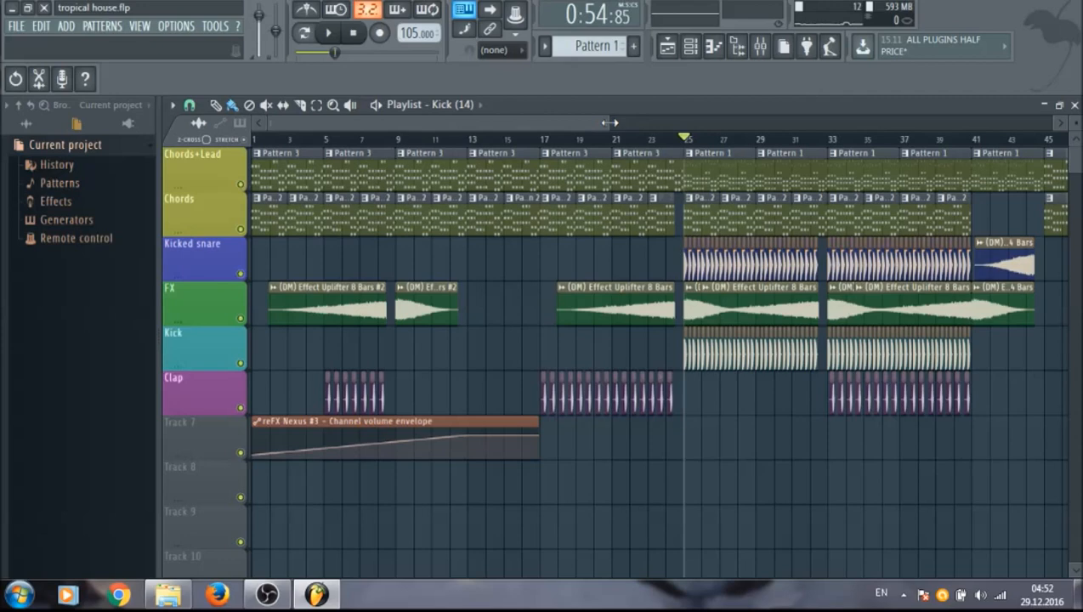
{"action": "left_click_drag", "start_coordinate": [609, 123], "coordinate": [586, 121]}
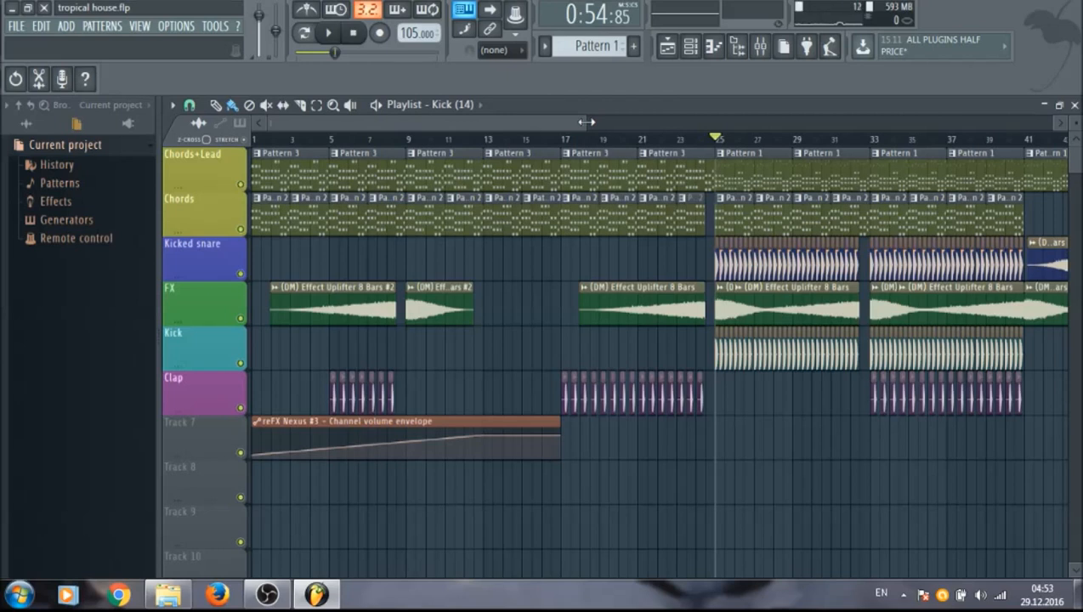
{"action": "left_click_drag", "start_coordinate": [587, 121], "coordinate": [584, 124]}
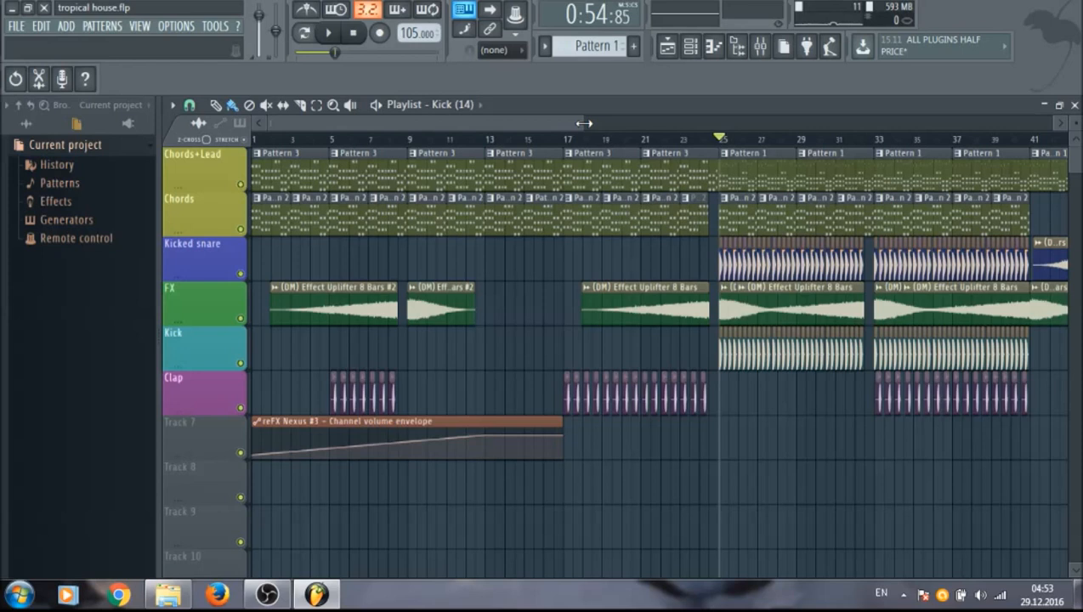
{"action": "left_click_drag", "start_coordinate": [584, 124], "coordinate": [584, 123]}
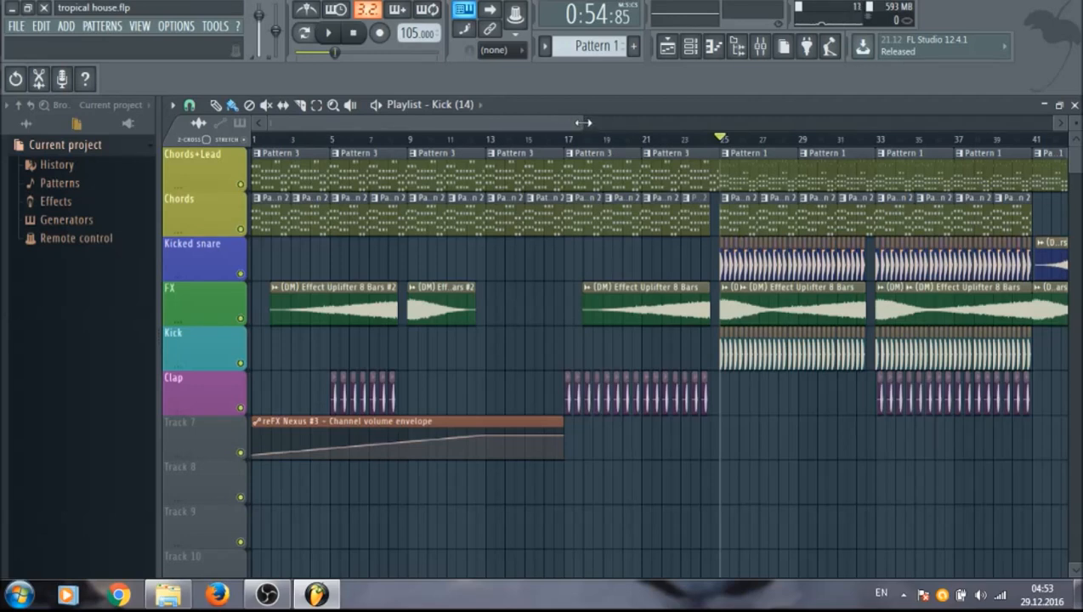
{"action": "left_click_drag", "start_coordinate": [584, 123], "coordinate": [573, 124]}
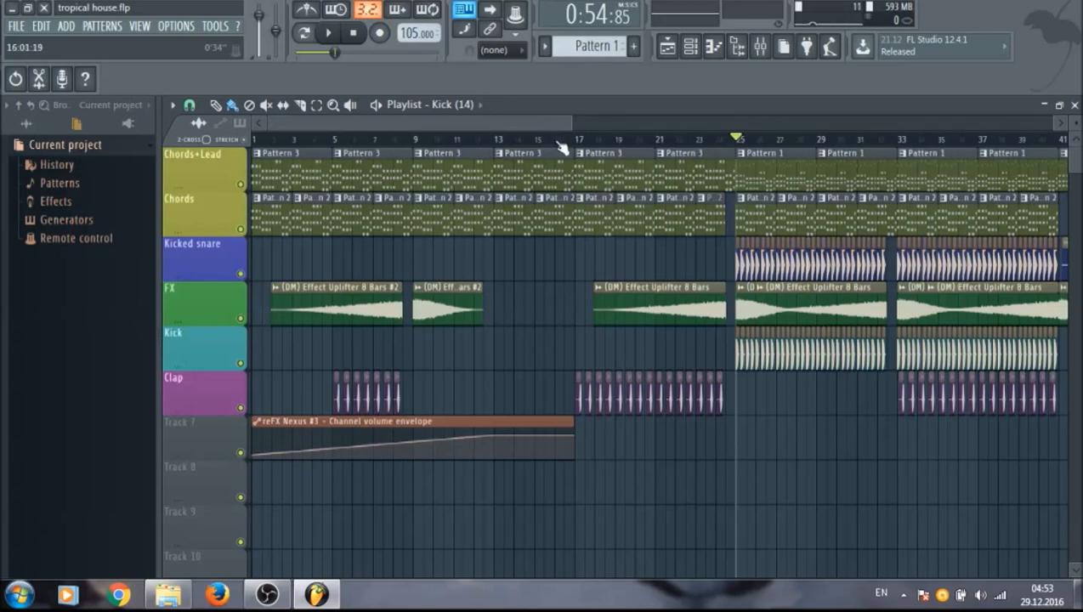
Set the playback position to bar 1 and examine the arrangement after the first drop, around bars 41 to 45.
{"action": "left_click_drag", "start_coordinate": [576, 147], "coordinate": [259, 138]}
{"action": "left_click_drag", "start_coordinate": [575, 125], "coordinate": [853, 159]}
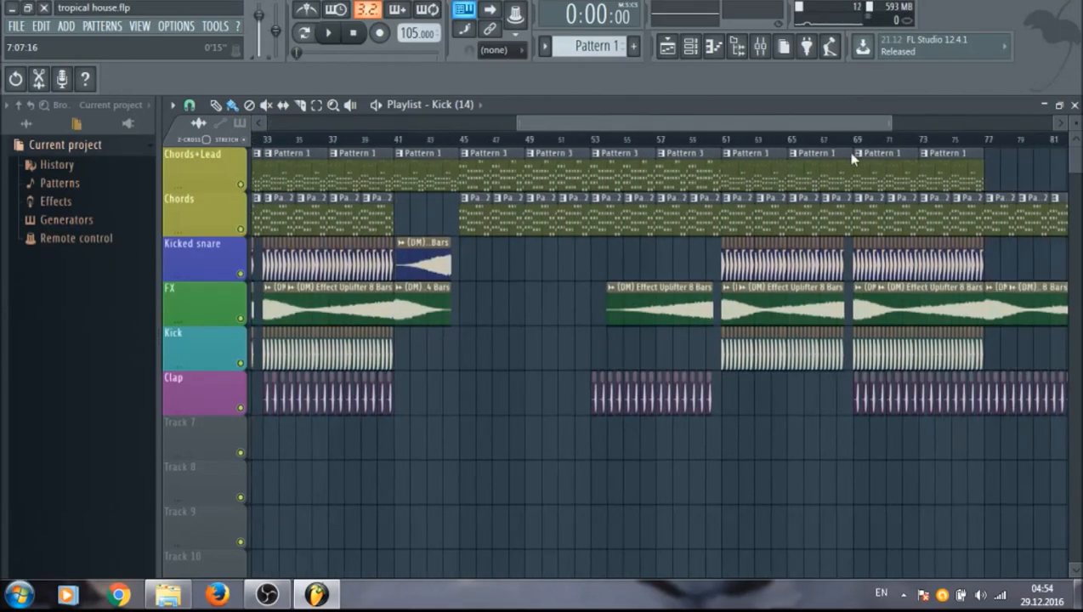
{"action": "left_click_drag", "start_coordinate": [889, 124], "coordinate": [646, 126]}
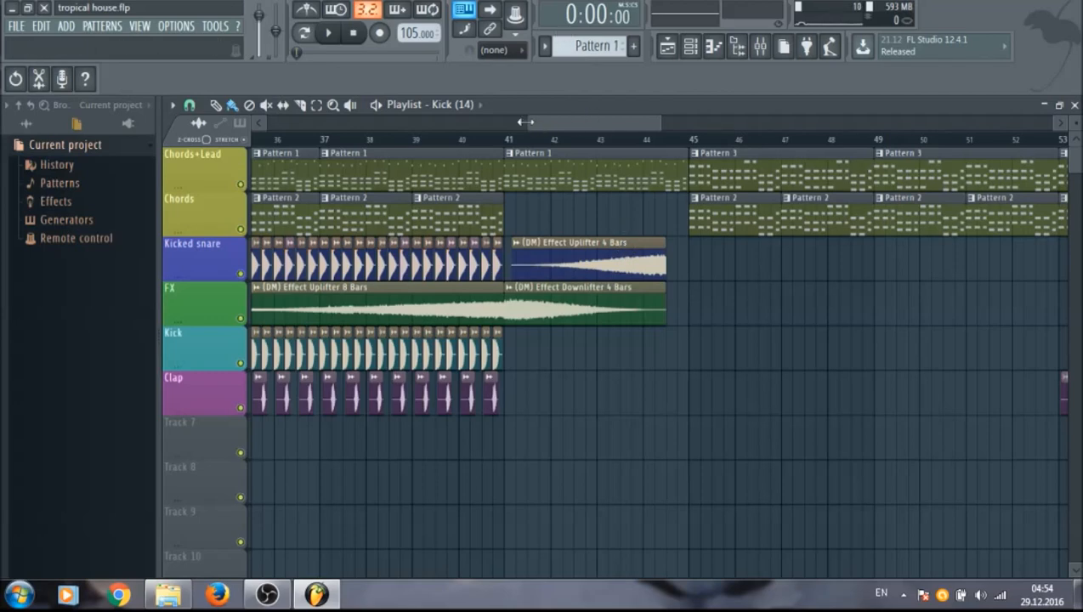
Bring the whole arrangement into view, play the intro from bar 1 past bar 9, and stop playback.
{"action": "left_click_drag", "start_coordinate": [528, 122], "coordinate": [263, 125]}
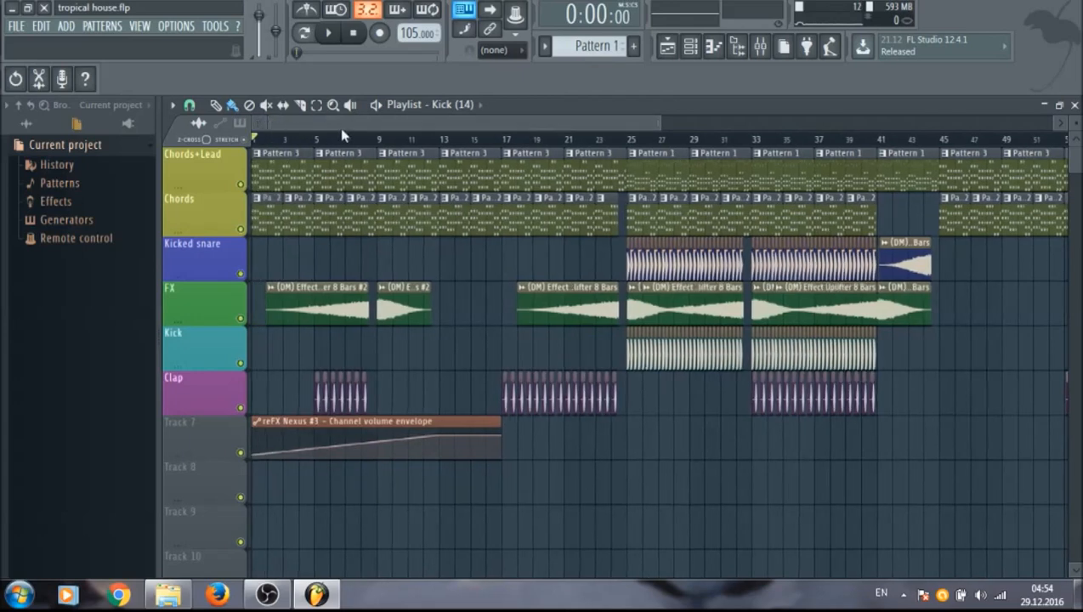
{"action": "left_click_drag", "start_coordinate": [657, 124], "coordinate": [902, 124]}
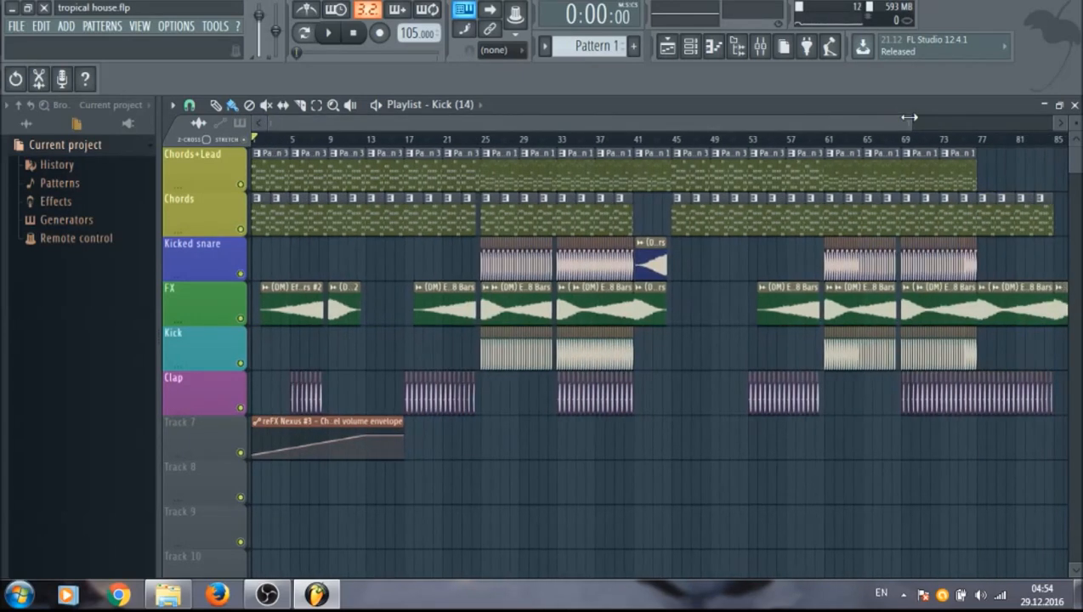
{"action": "key", "text": "space"}
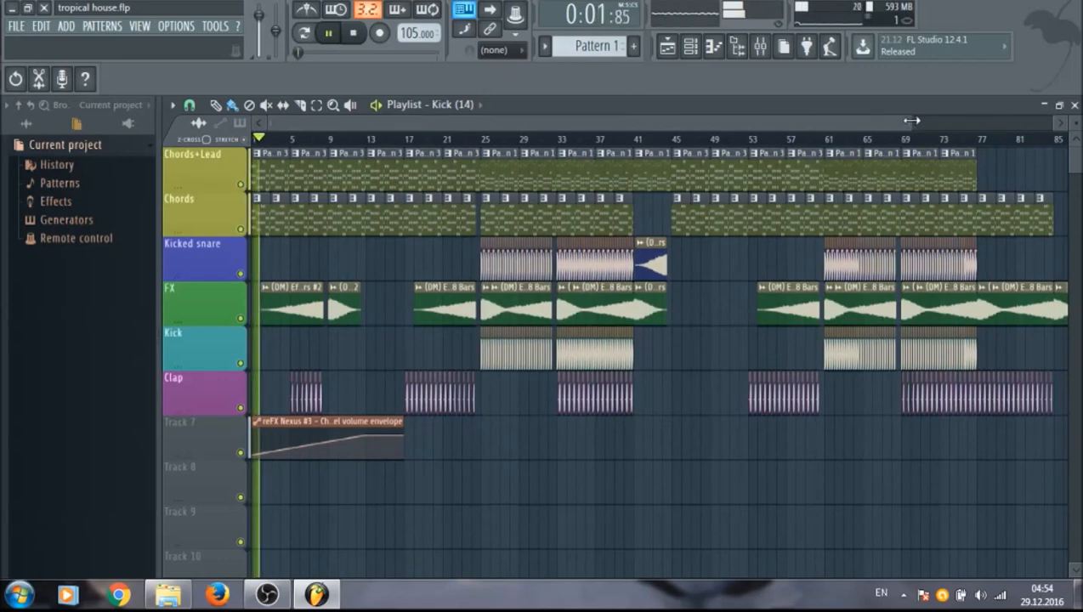
{"action": "left_click_drag", "start_coordinate": [911, 122], "coordinate": [927, 123]}
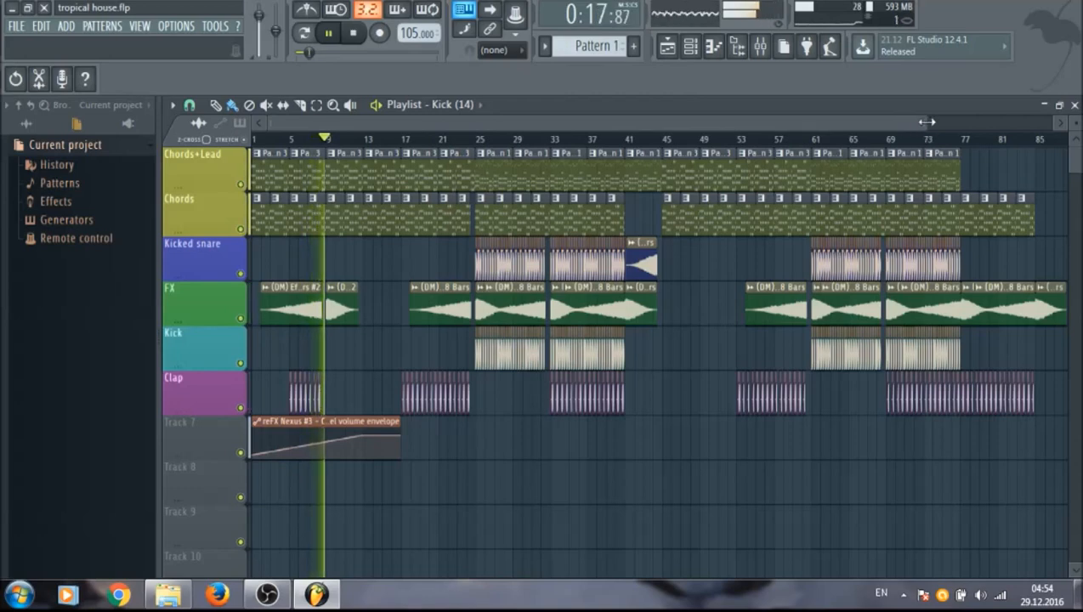
{"action": "left_click_drag", "start_coordinate": [929, 121], "coordinate": [484, 130]}
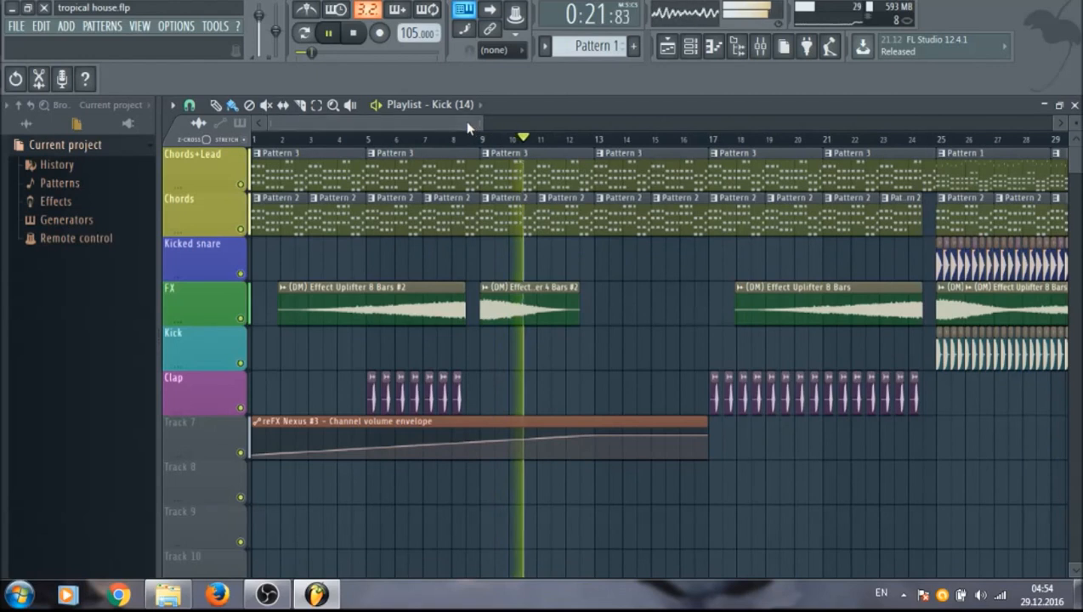
{"action": "key", "text": "space"}
Select the clips in bars 1 to 8, then try a kick hit just before bar 9 on the Kick track and remove it.
{"action": "left_click_drag", "start_coordinate": [481, 406], "coordinate": [297, 157]}
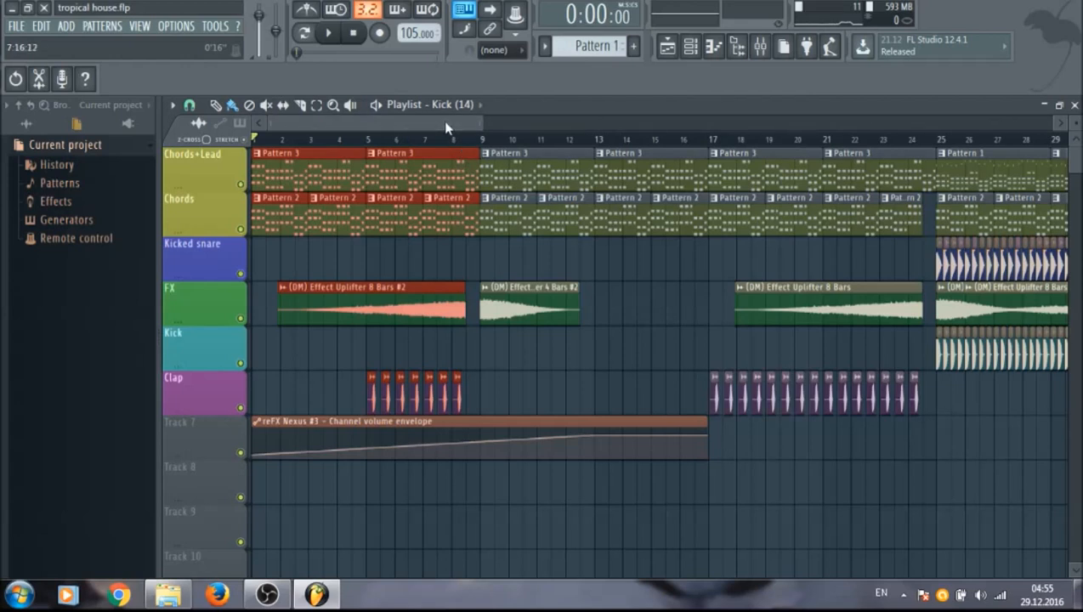
{"action": "left_click_drag", "start_coordinate": [483, 121], "coordinate": [405, 124]}
{"action": "left_click", "coordinate": [595, 347]}
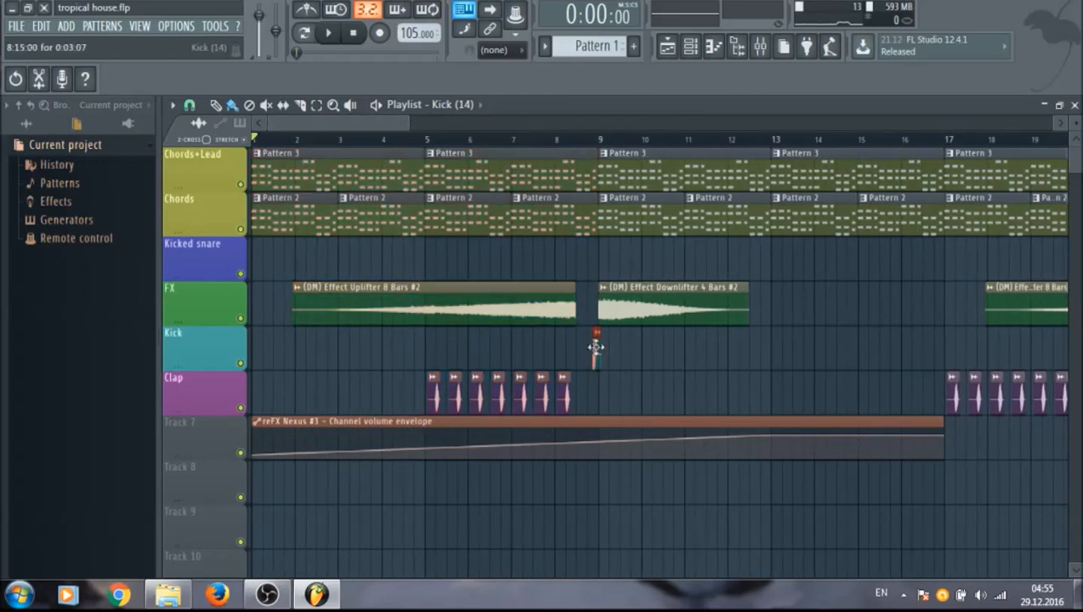
{"action": "right_click", "coordinate": [595, 347]}
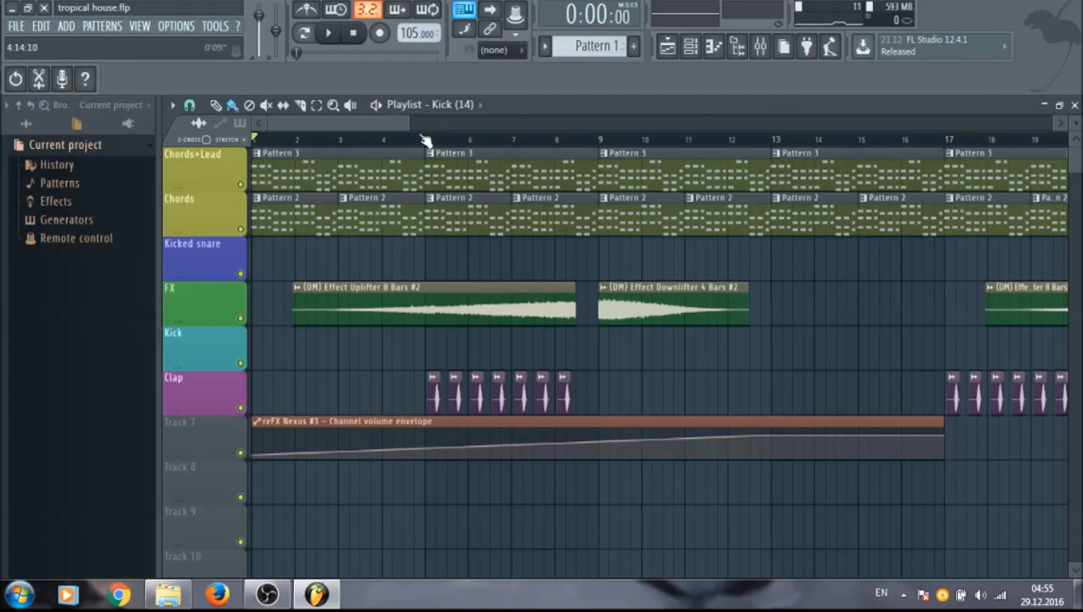
{"action": "left_click_drag", "start_coordinate": [408, 124], "coordinate": [368, 128]}
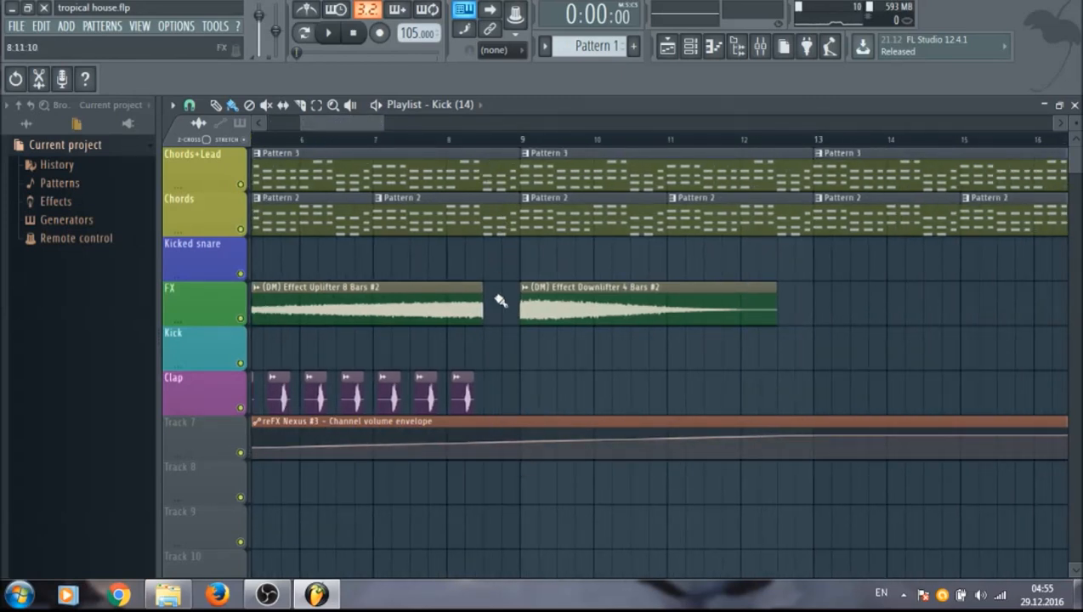
Play the transition from bar 7 across the FX gap into bar 9 and stop playback.
{"action": "left_click", "coordinate": [433, 140]}
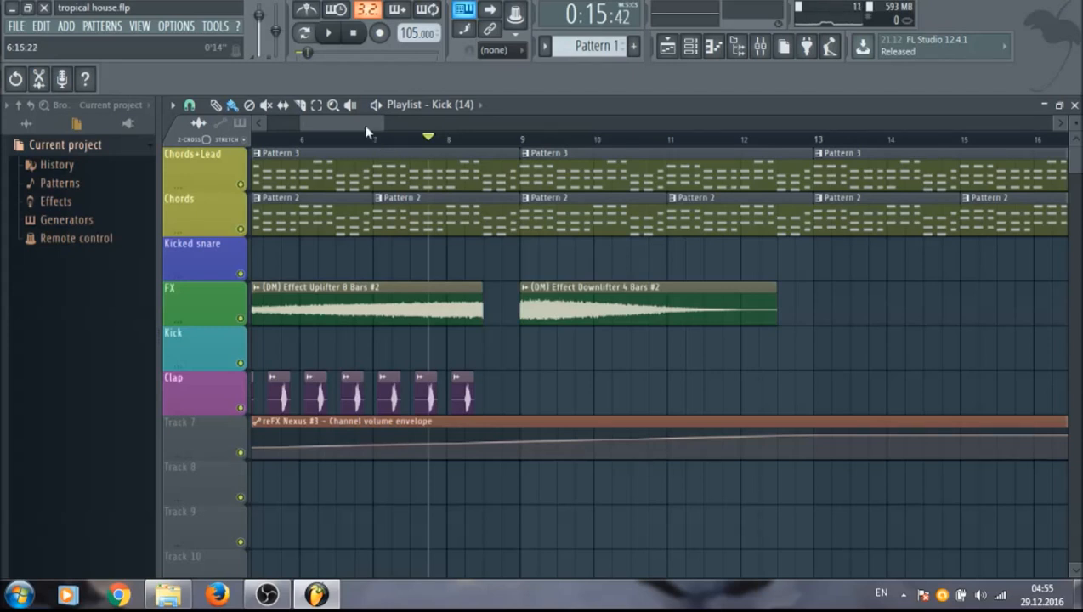
{"action": "left_click_drag", "start_coordinate": [366, 127], "coordinate": [364, 127]}
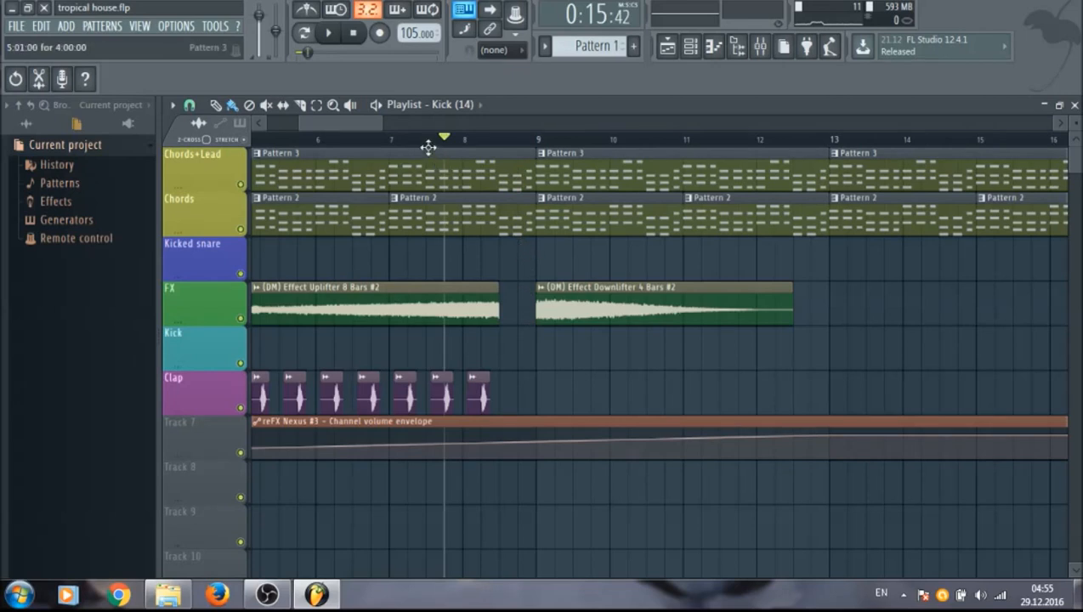
{"action": "left_click", "coordinate": [398, 146]}
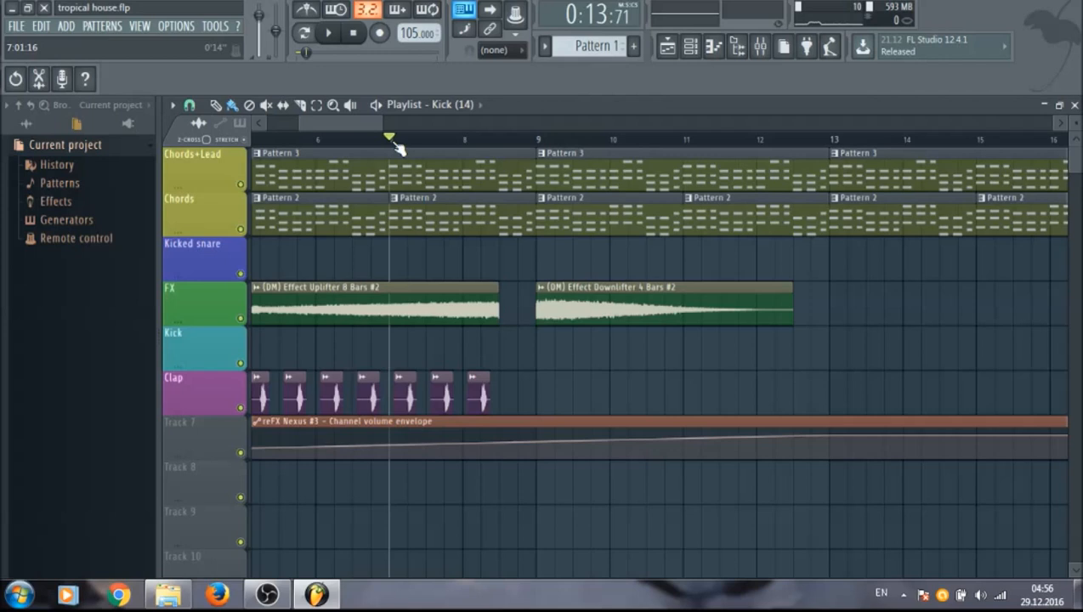
{"action": "key", "text": "space"}
{"action": "left_click_drag", "start_coordinate": [366, 122], "coordinate": [380, 125]}
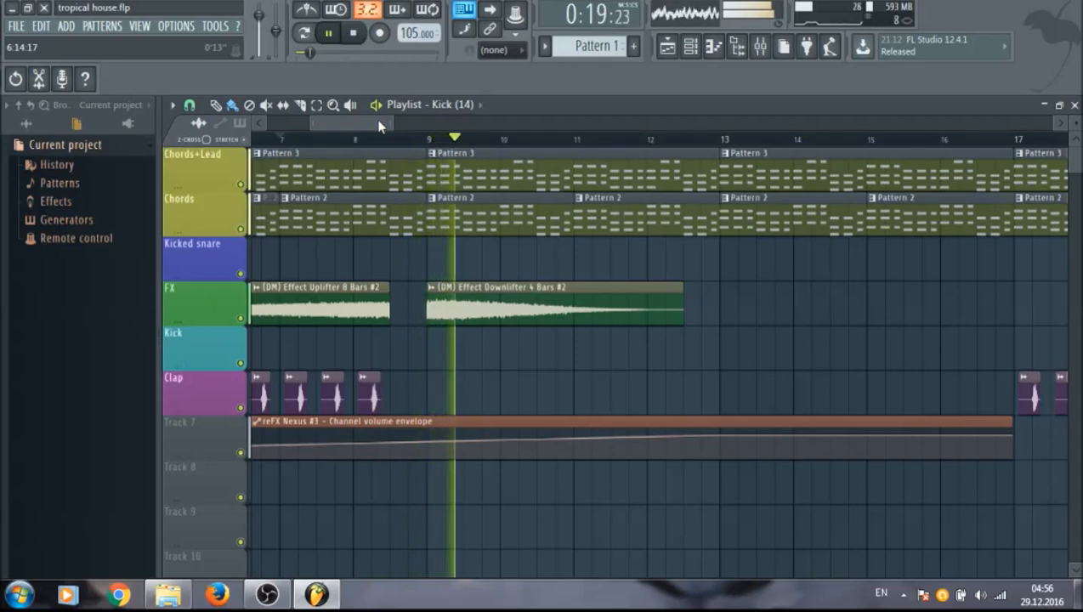
{"action": "key", "text": "space"}
Set the playback position to bar 9 and select the reFX Nexus #3 channel volume envelope clip on Track 7.
{"action": "left_click_drag", "start_coordinate": [393, 124], "coordinate": [472, 126]}
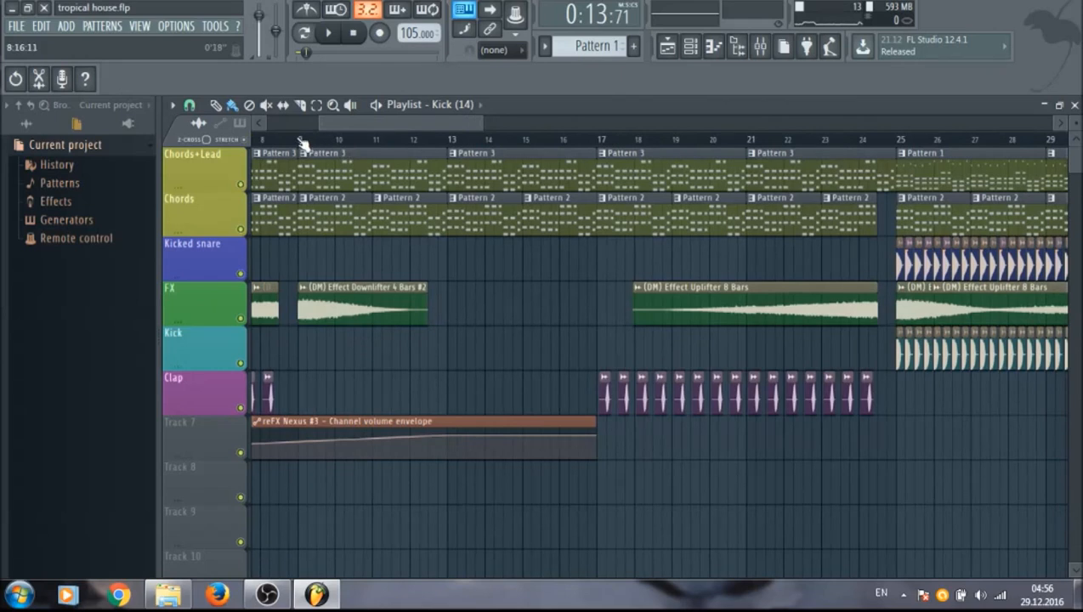
{"action": "left_click", "coordinate": [298, 140]}
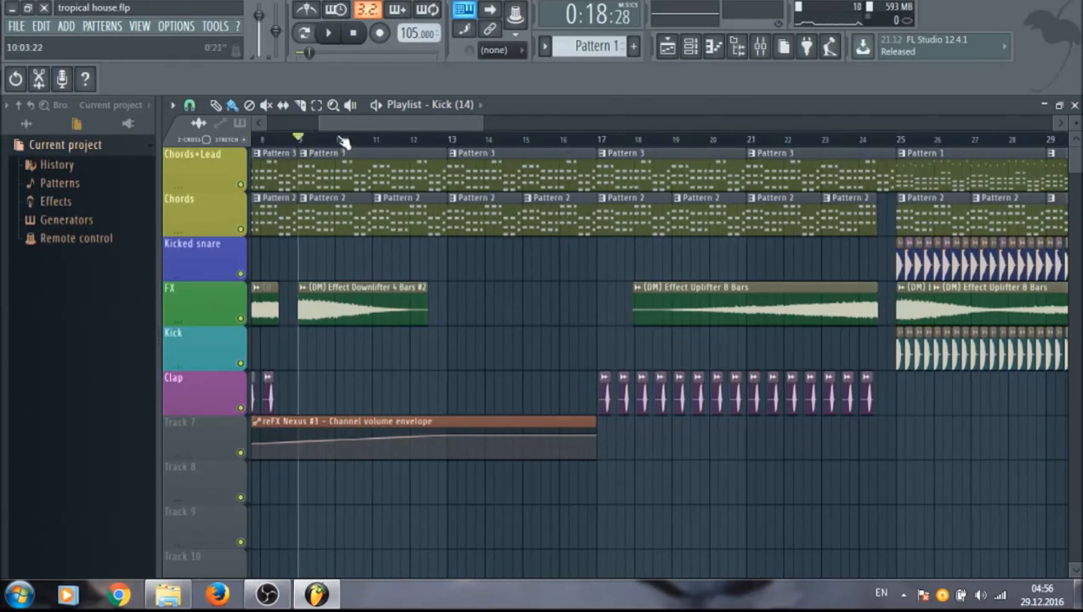
{"action": "left_click_drag", "start_coordinate": [352, 121], "coordinate": [312, 122]}
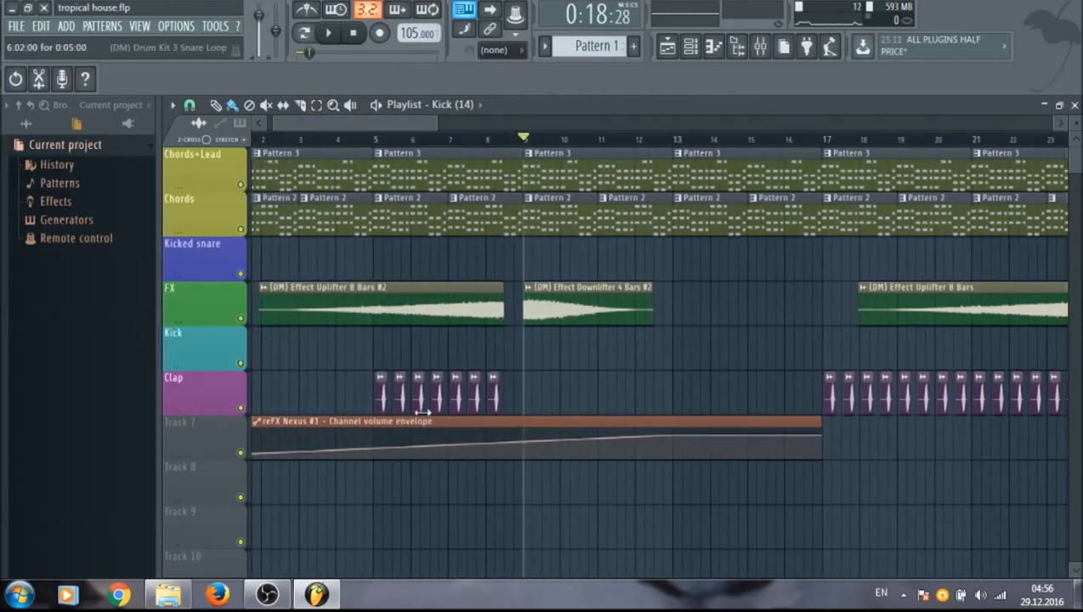
{"action": "left_click", "coordinate": [451, 423]}
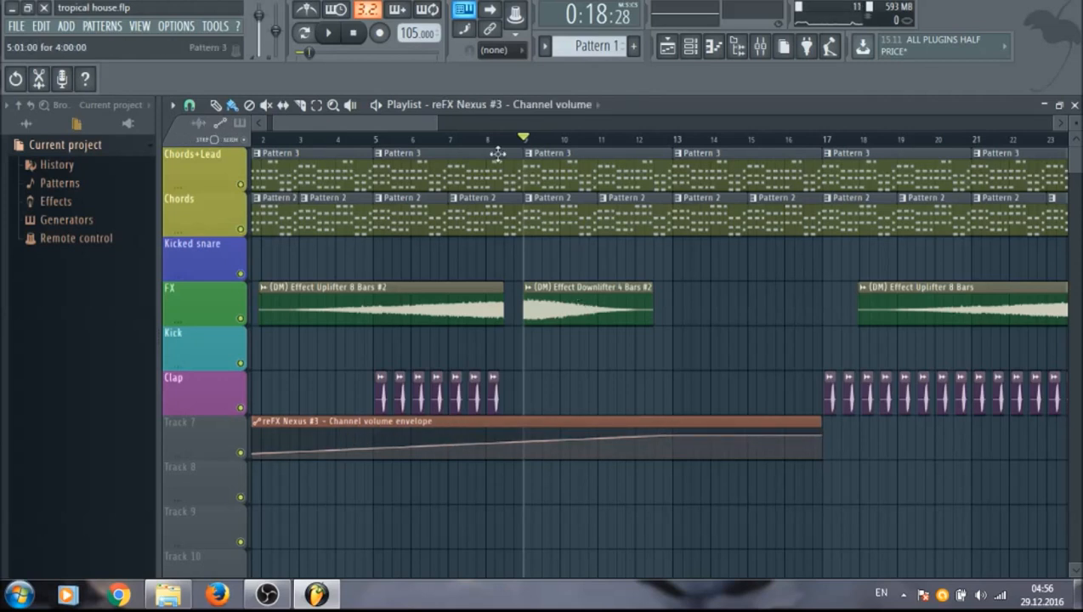
{"action": "left_click_drag", "start_coordinate": [395, 126], "coordinate": [373, 123]}
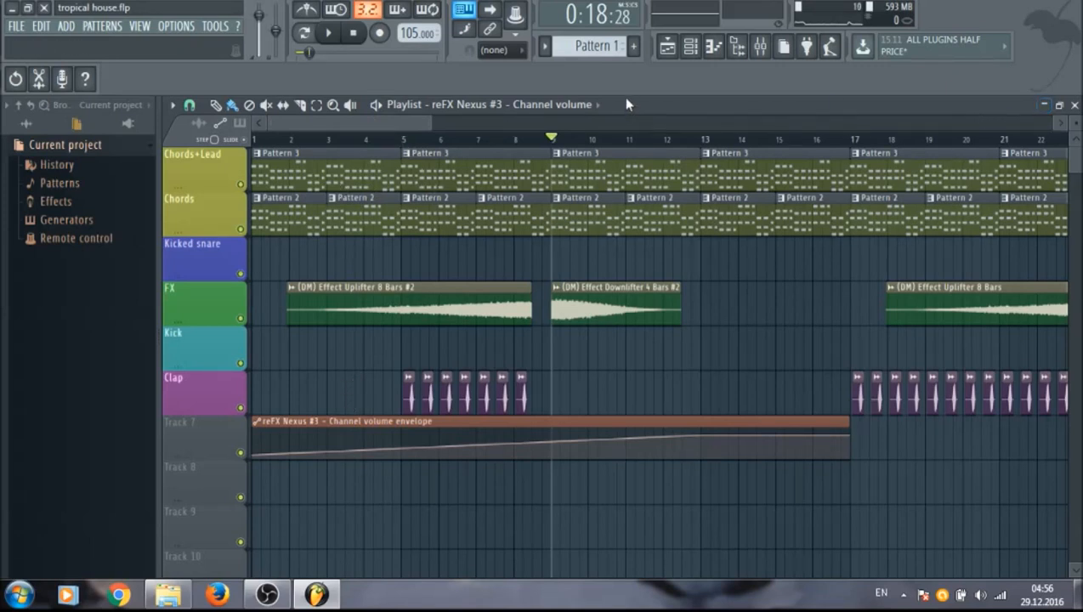
Close the playlist and mixer windows, then play Pattern 3 on its own in pattern mode and stop it.
{"action": "left_click", "coordinate": [1075, 106]}
{"action": "scroll", "coordinate": [594, 49], "scroll_direction": "down", "scroll_amount": 2}
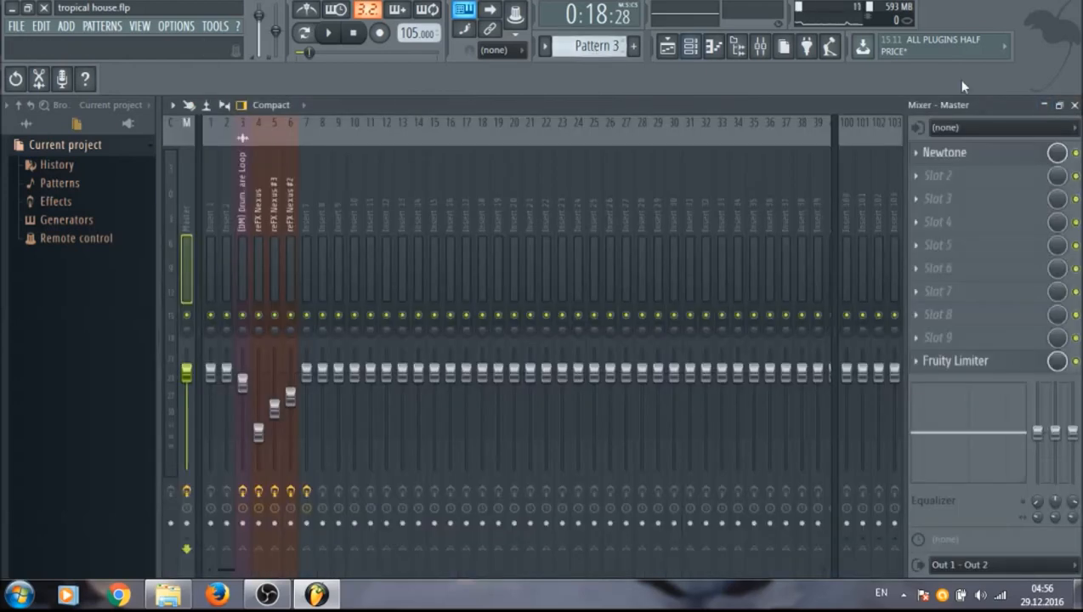
{"action": "left_click", "coordinate": [1074, 104]}
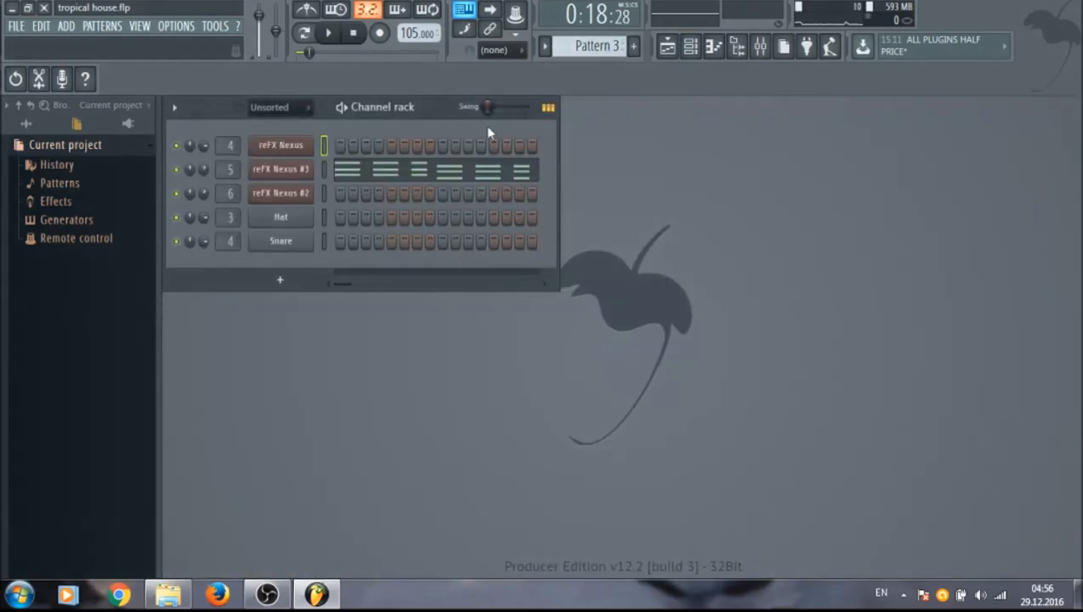
{"action": "key", "text": "space"}
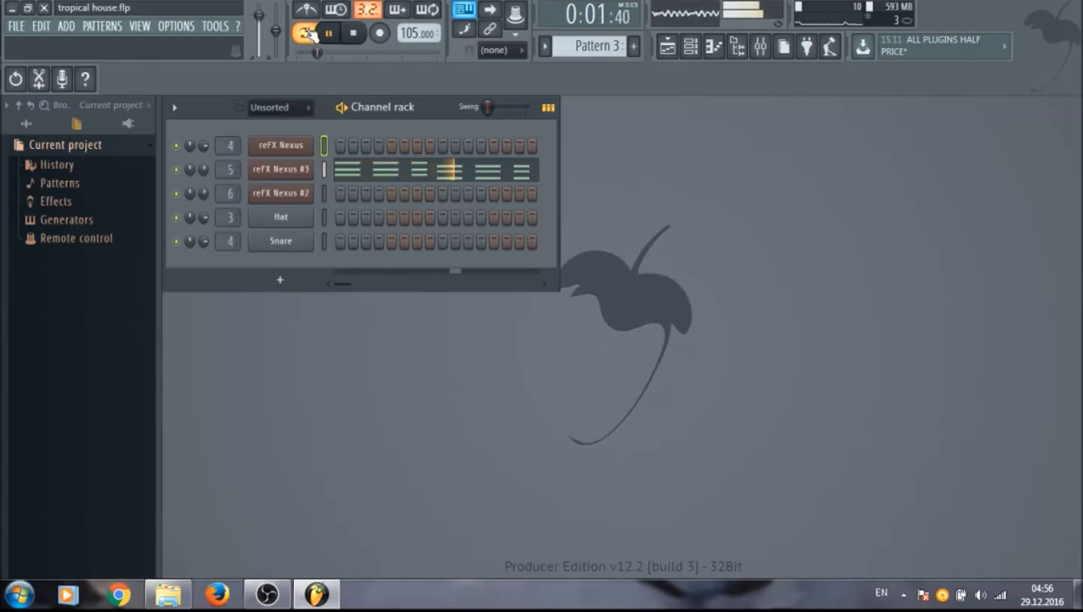
{"action": "key", "text": "space"}
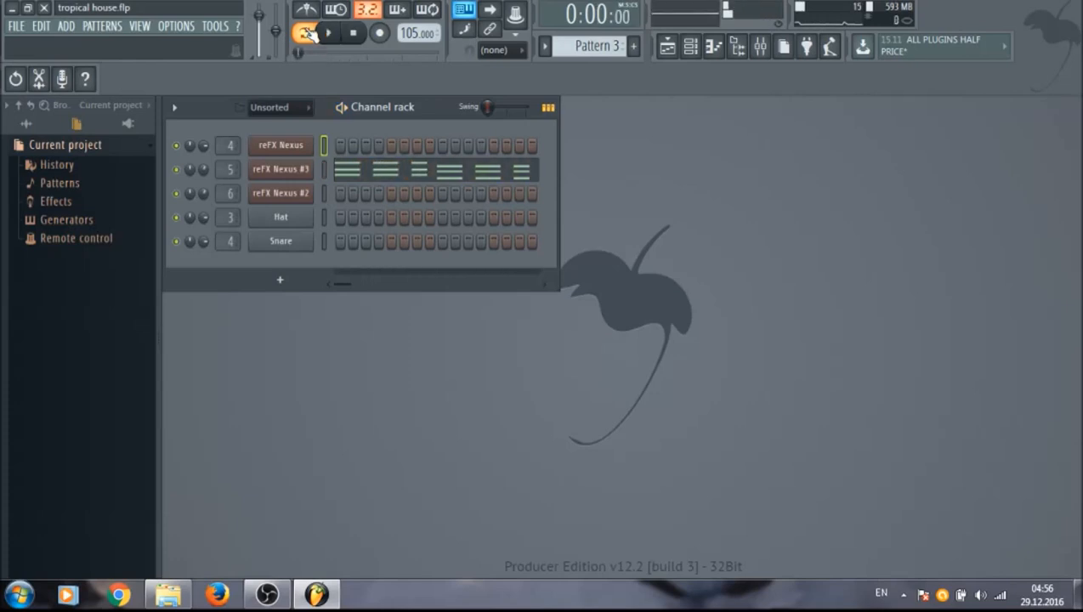
Reopen the playlist, play the song from bar 13 until the claps enter at bar 17, and stop playback.
{"action": "left_click", "coordinate": [667, 47]}
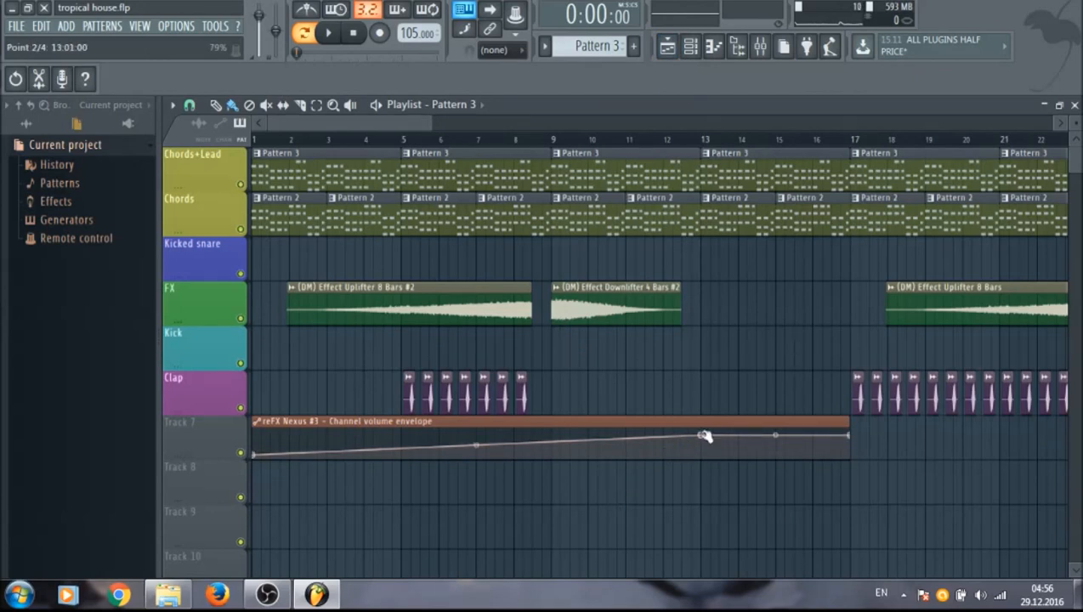
{"action": "left_click_drag", "start_coordinate": [432, 124], "coordinate": [401, 124]}
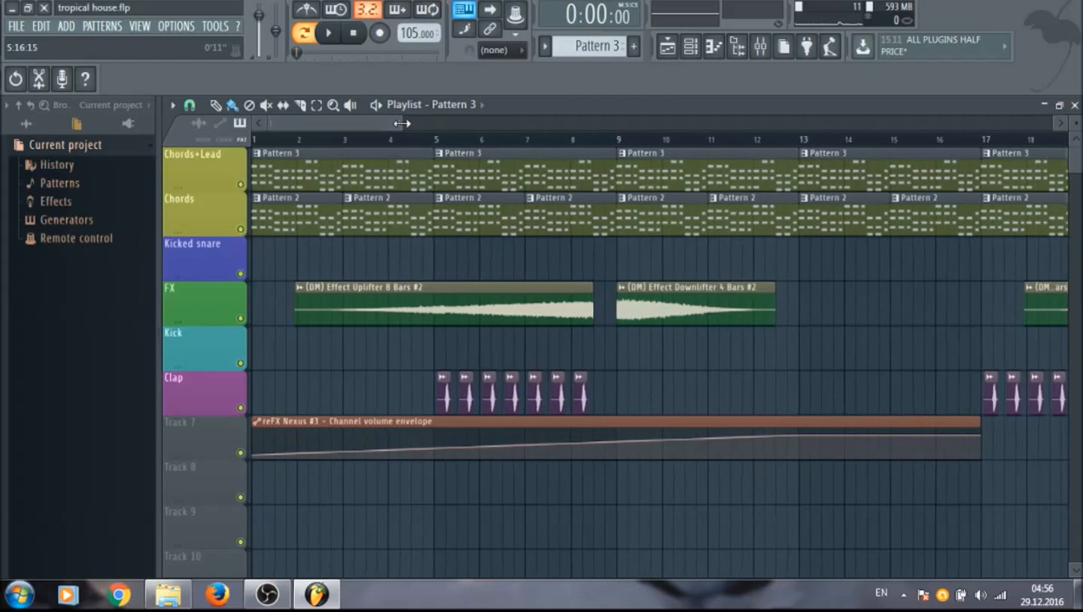
{"action": "left_click_drag", "start_coordinate": [374, 121], "coordinate": [514, 124]}
{"action": "left_click", "coordinate": [594, 140]}
{"action": "key", "text": "space"}
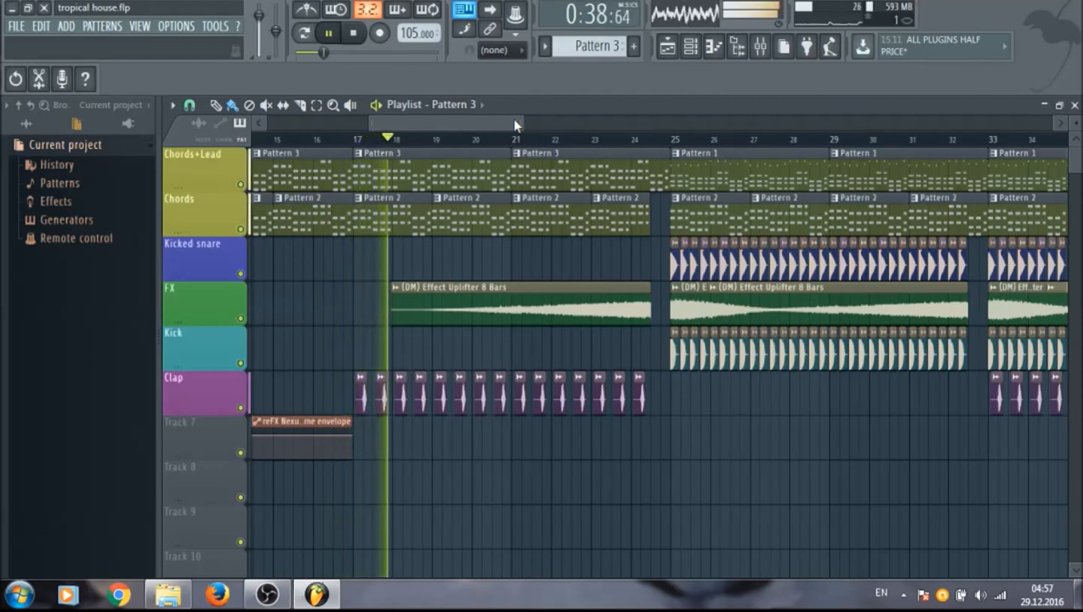
{"action": "key", "text": "space"}
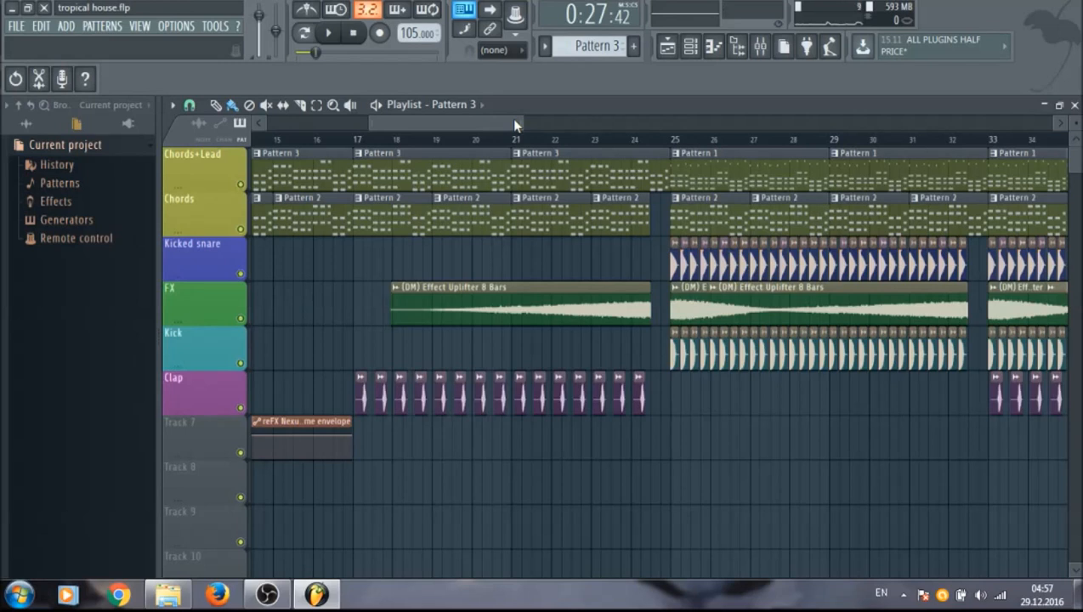
Play the build-up with claps and uplifter from bar 17 and stop playback.
{"action": "left_click_drag", "start_coordinate": [515, 124], "coordinate": [486, 125]}
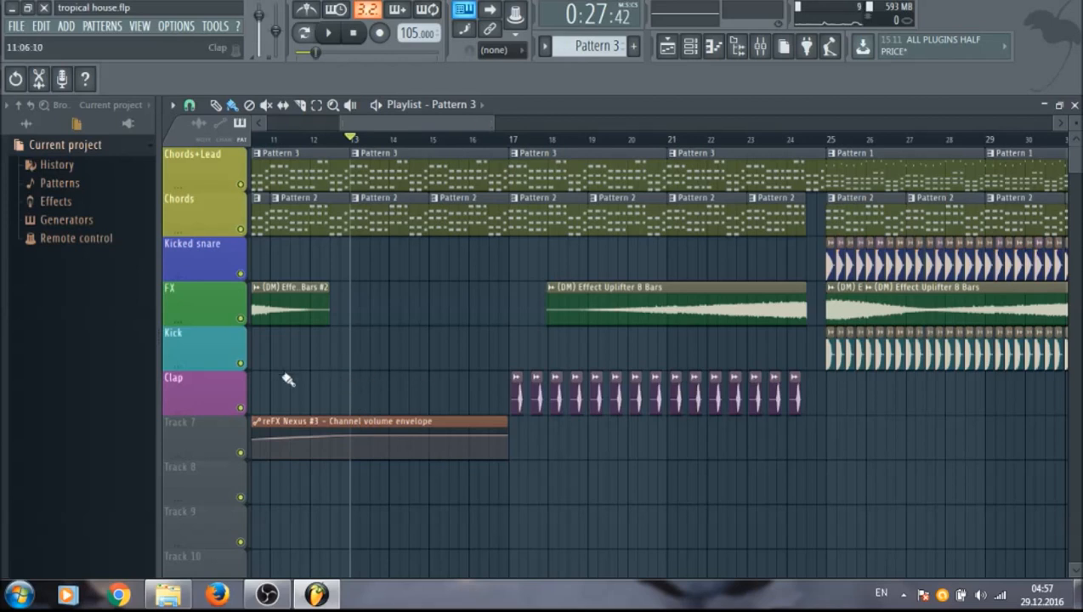
{"action": "mouse_move", "coordinate": [393, 126]}
{"action": "left_mouse_down"}
{"action": "mouse_move", "coordinate": [414, 128]}
{"action": "mouse_move", "coordinate": [405, 128]}
{"action": "left_mouse_up"}
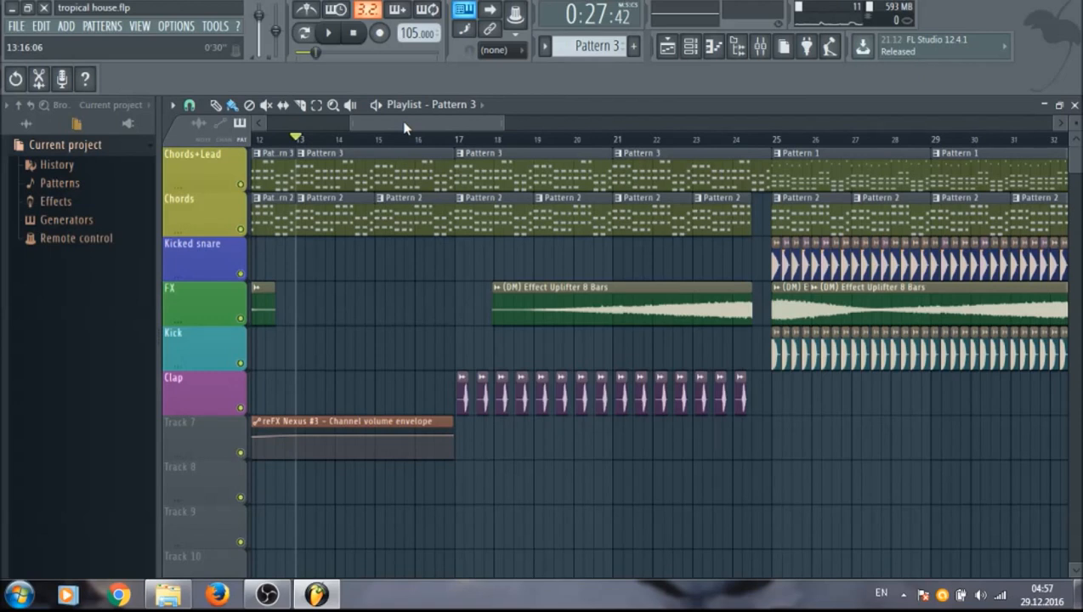
{"action": "left_click_drag", "start_coordinate": [405, 127], "coordinate": [424, 129]}
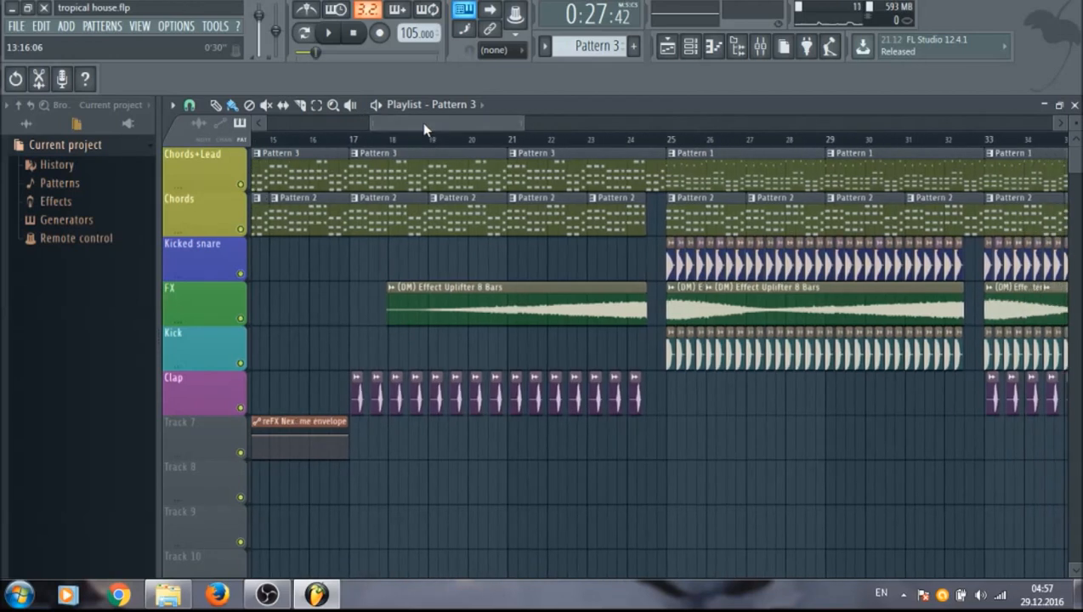
{"action": "left_click", "coordinate": [349, 139]}
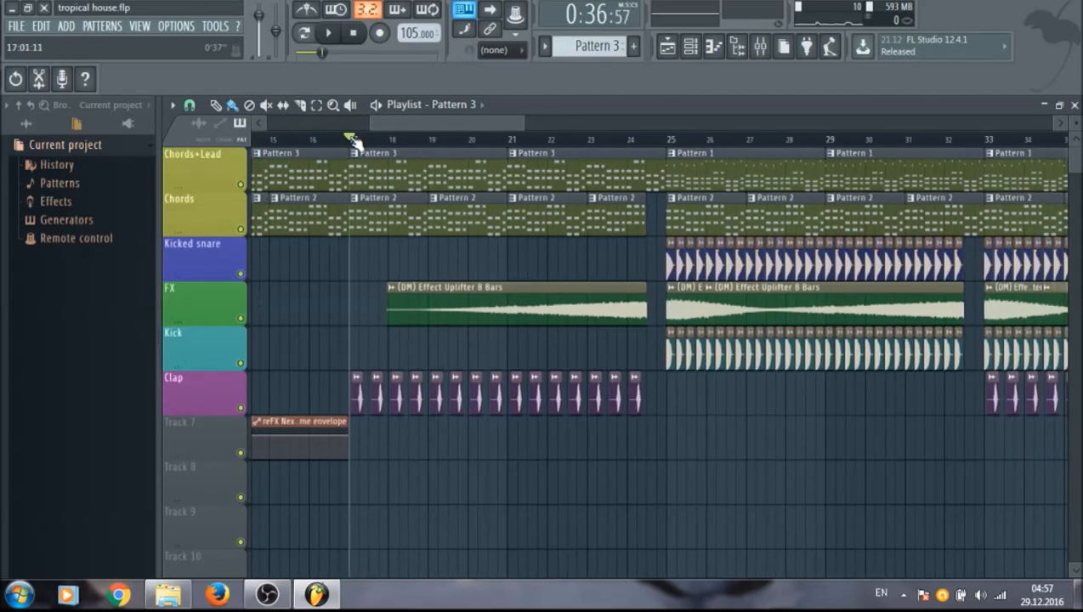
{"action": "key", "text": "space"}
{"action": "left_click_drag", "start_coordinate": [402, 128], "coordinate": [476, 131]}
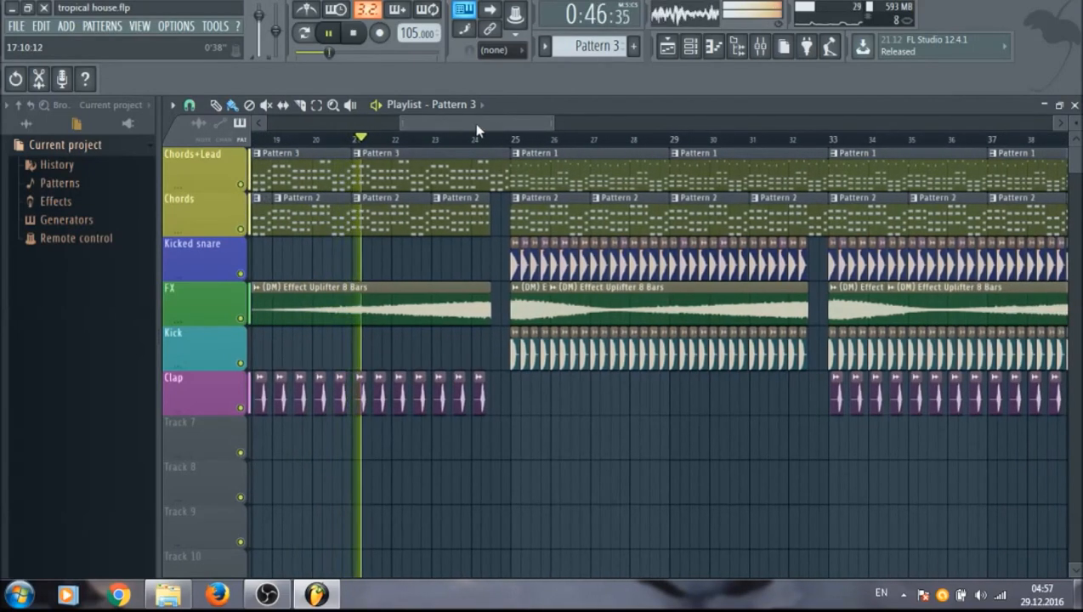
{"action": "left_click_drag", "start_coordinate": [552, 121], "coordinate": [514, 126]}
{"action": "key", "text": "space"}
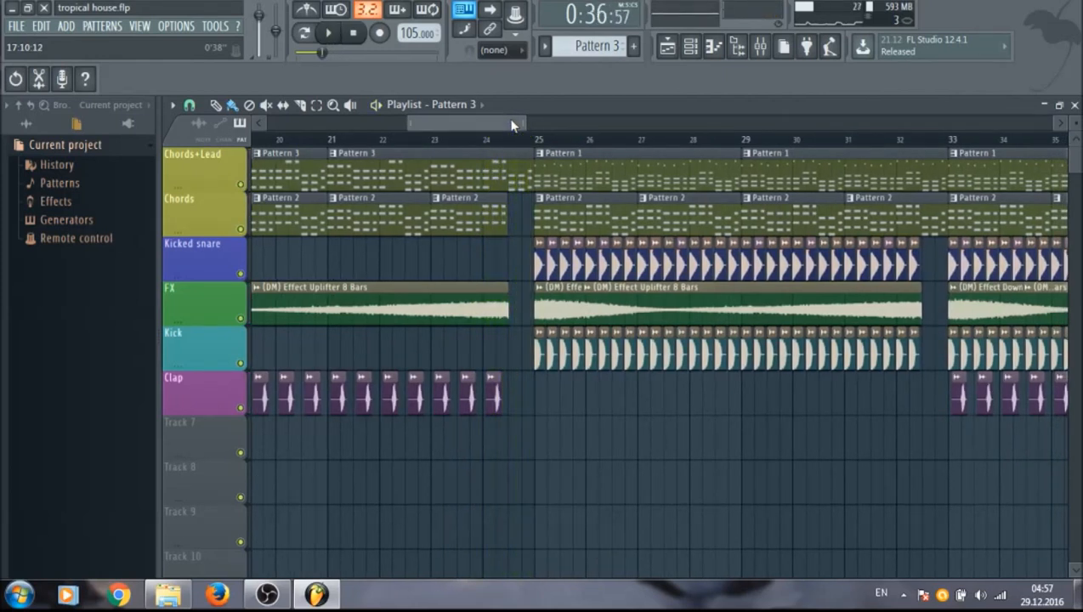
Play the short break from the middle of bar 24 leading into the drop at bar 25 and stop playback.
{"action": "left_click_drag", "start_coordinate": [513, 125], "coordinate": [476, 121]}
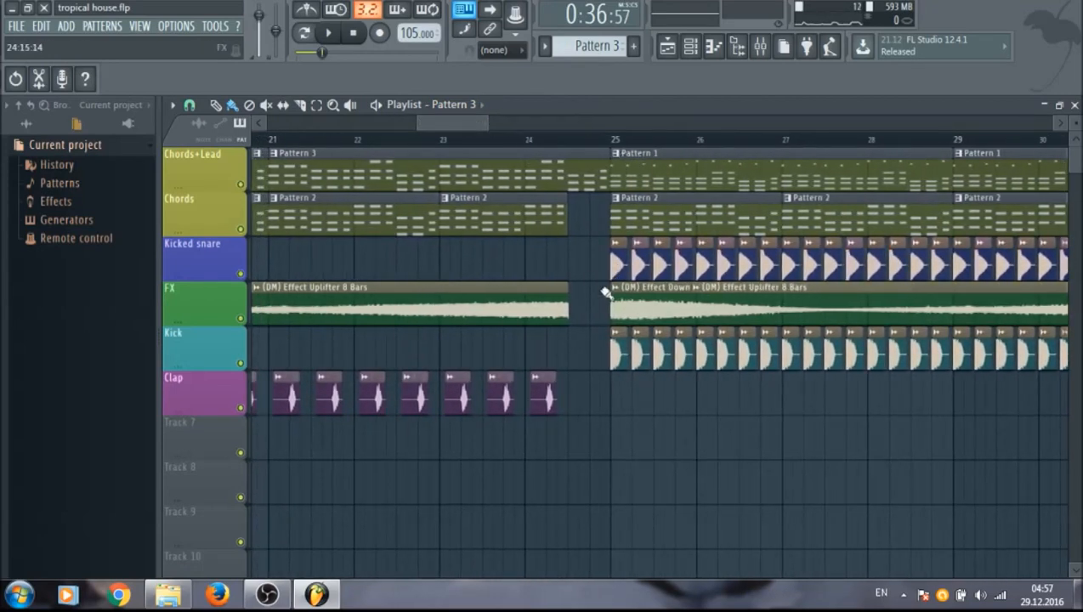
{"action": "left_click", "coordinate": [569, 144]}
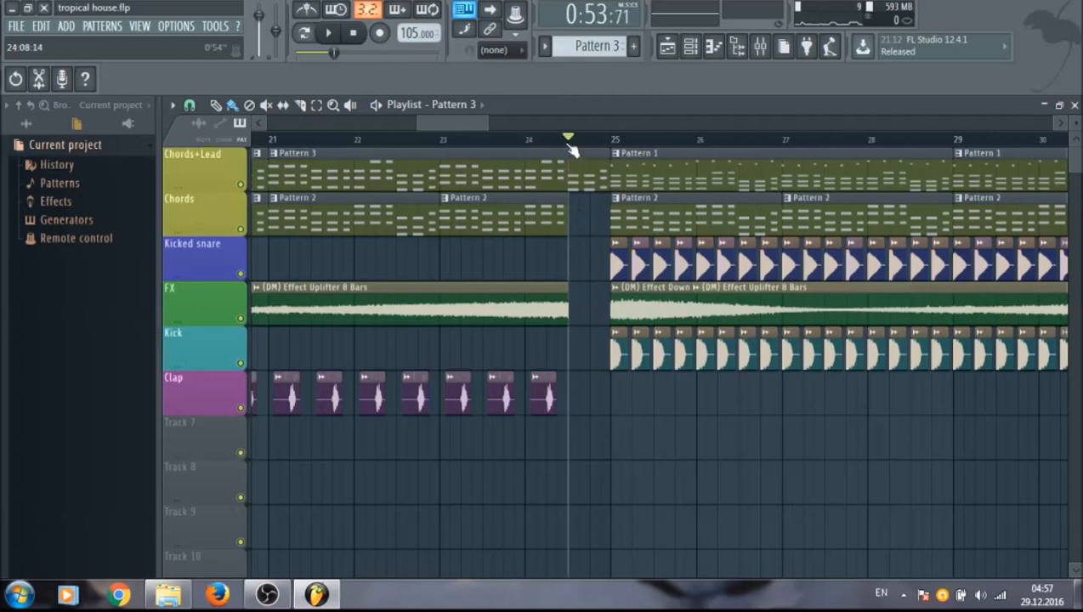
{"action": "key", "text": "space"}
{"action": "key", "text": "space"}
{"action": "left_click_drag", "start_coordinate": [470, 123], "coordinate": [478, 125]}
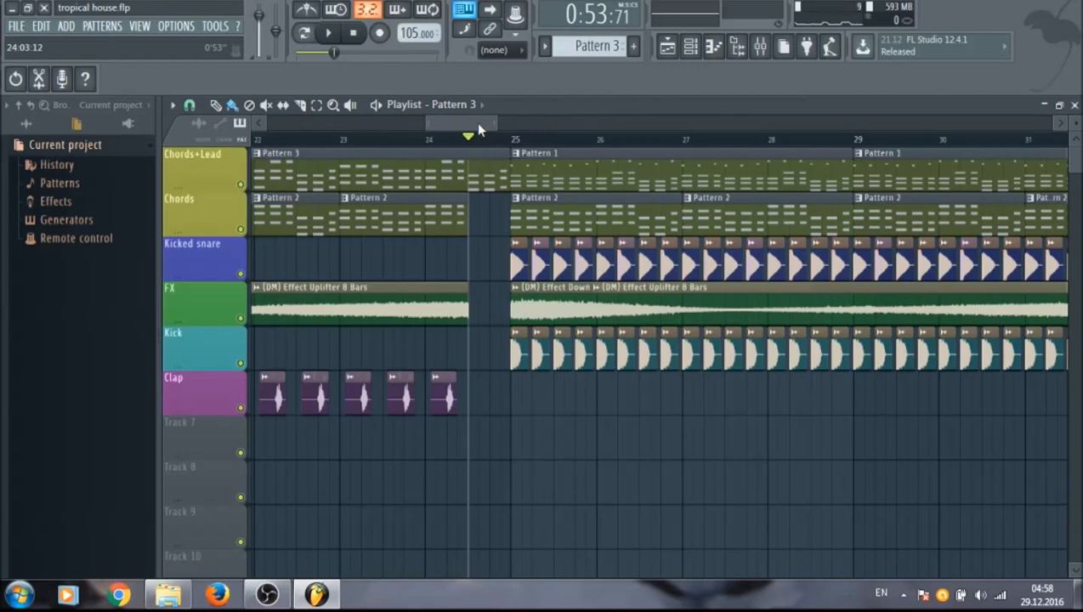
Play the song from bar 21 through the short break and the first drop until bar 32, and stop playback.
{"action": "left_click_drag", "start_coordinate": [479, 125], "coordinate": [490, 122]}
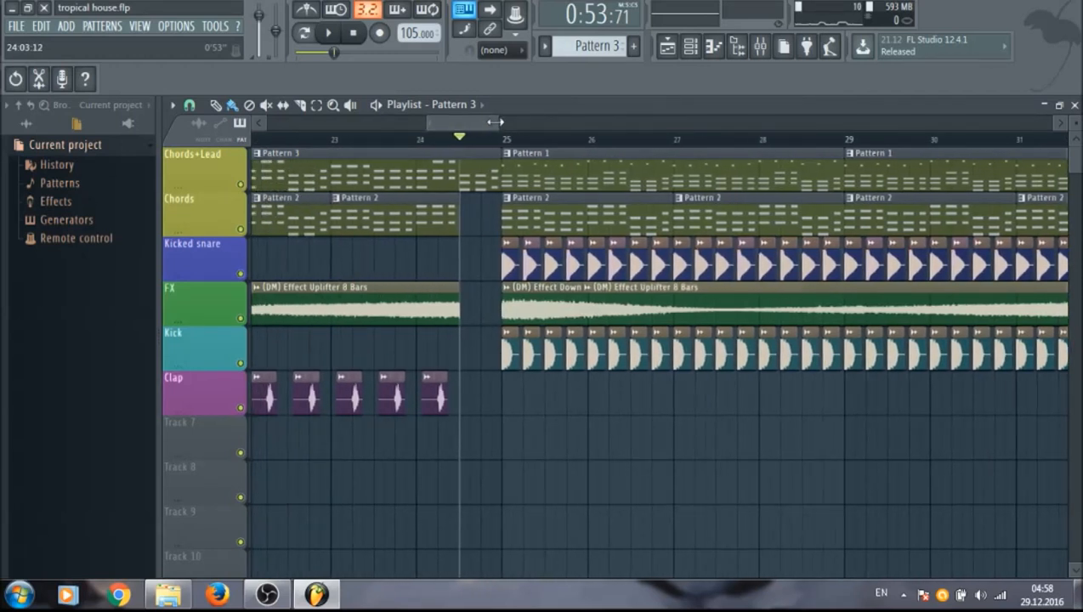
{"action": "left_click_drag", "start_coordinate": [485, 127], "coordinate": [482, 125]}
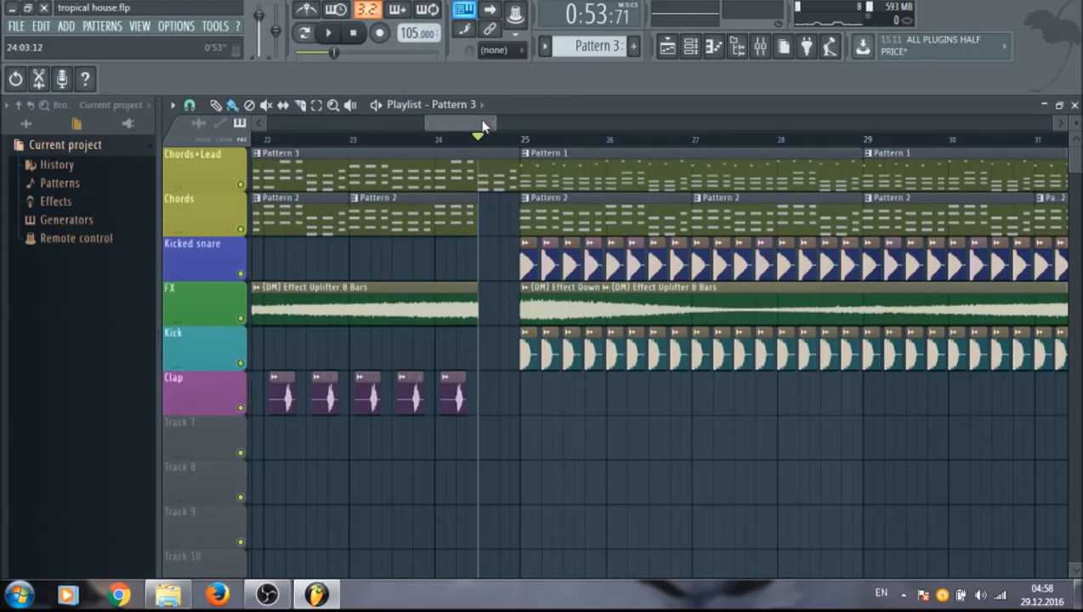
{"action": "mouse_move", "coordinate": [495, 124]}
{"action": "left_mouse_down"}
{"action": "mouse_move", "coordinate": [513, 123]}
{"action": "mouse_move", "coordinate": [500, 127]}
{"action": "left_mouse_up"}
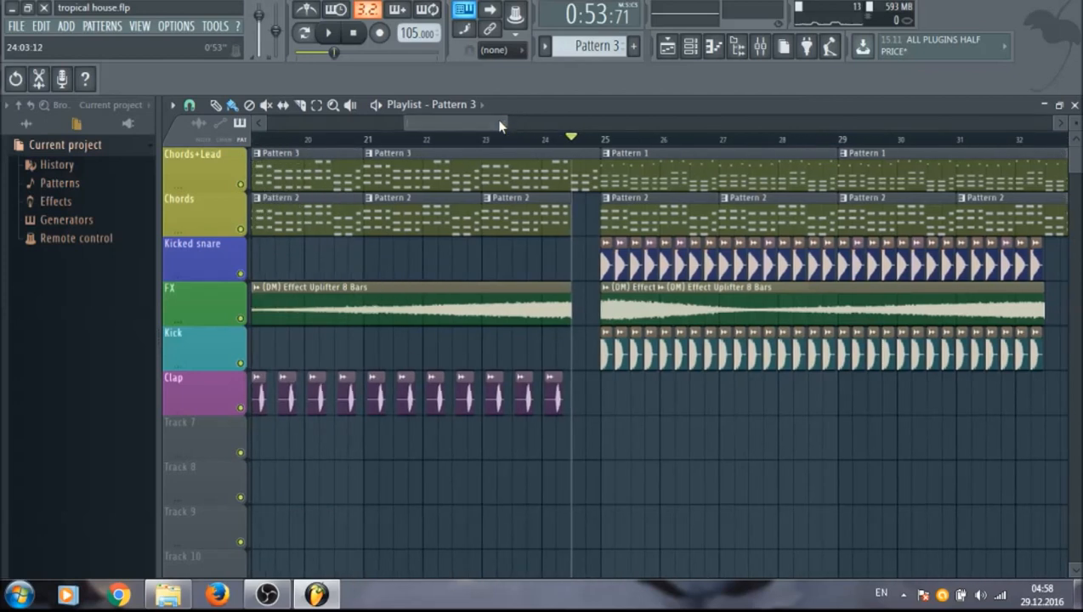
{"action": "left_click", "coordinate": [364, 139]}
{"action": "key", "text": "space"}
{"action": "left_click_drag", "start_coordinate": [430, 125], "coordinate": [537, 126]}
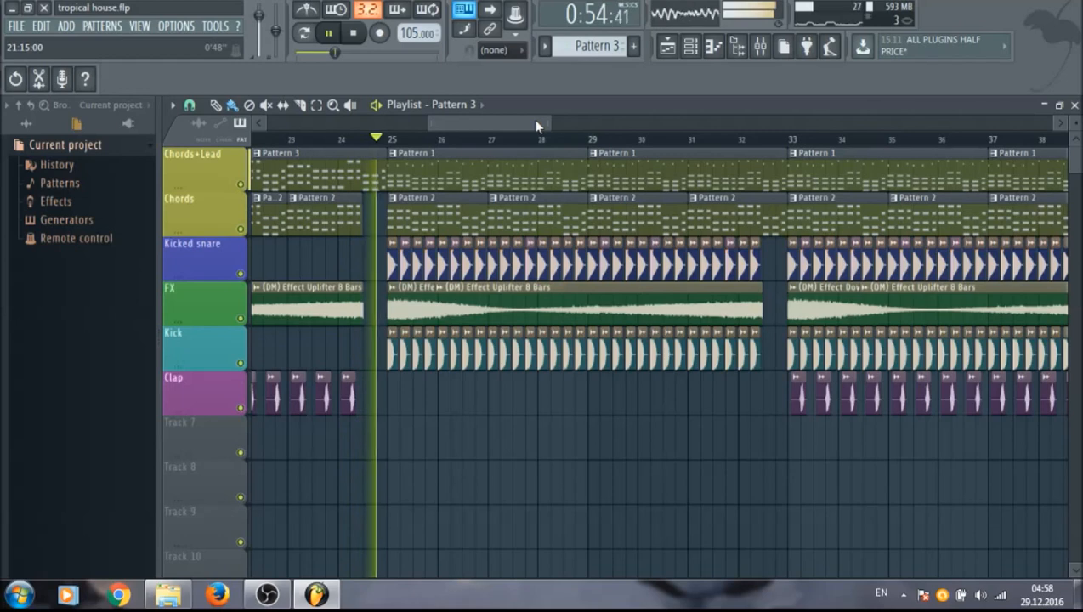
{"action": "left_click_drag", "start_coordinate": [537, 126], "coordinate": [546, 126]}
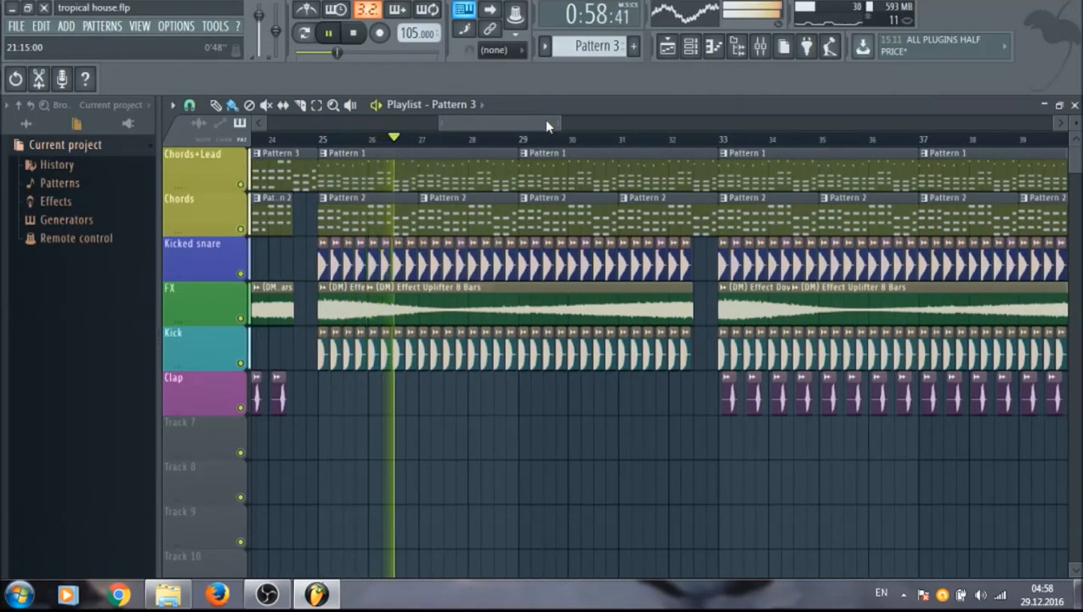
{"action": "left_click_drag", "start_coordinate": [547, 125], "coordinate": [557, 126]}
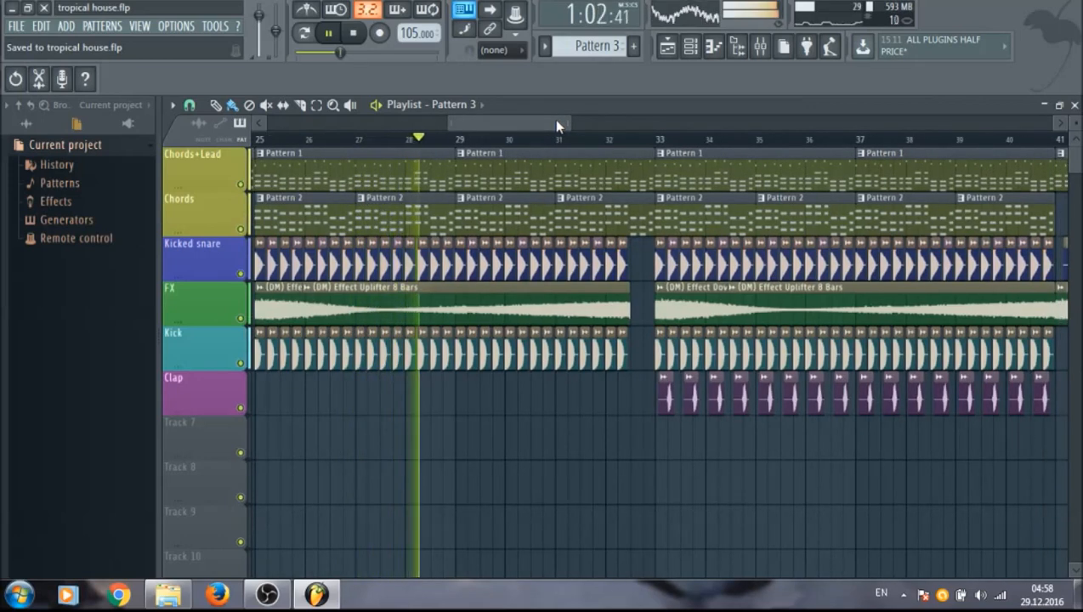
{"action": "left_click_drag", "start_coordinate": [557, 126], "coordinate": [581, 123]}
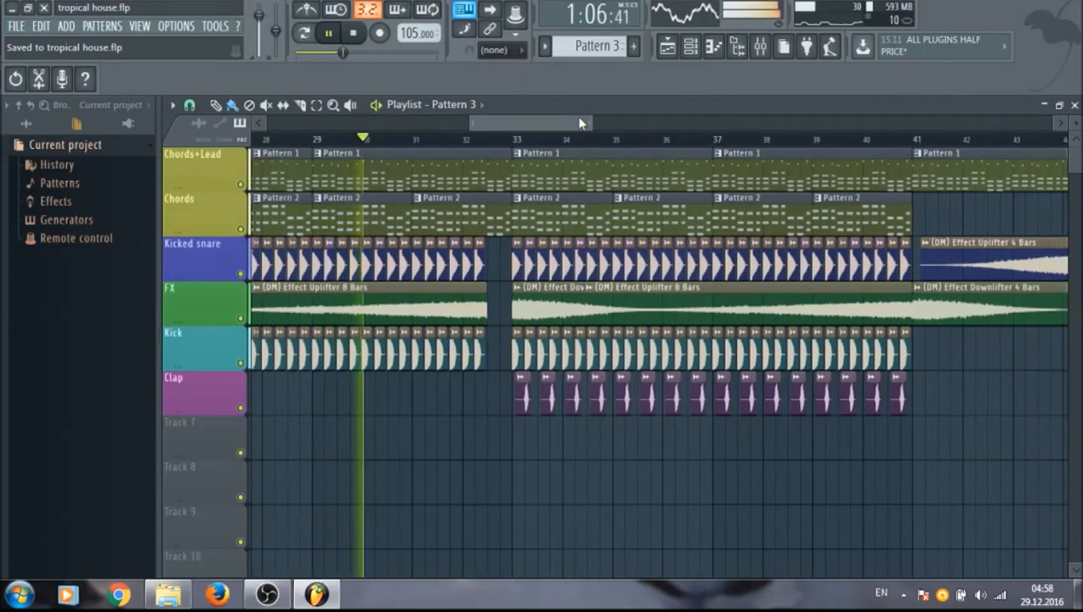
{"action": "left_click_drag", "start_coordinate": [581, 124], "coordinate": [596, 124]}
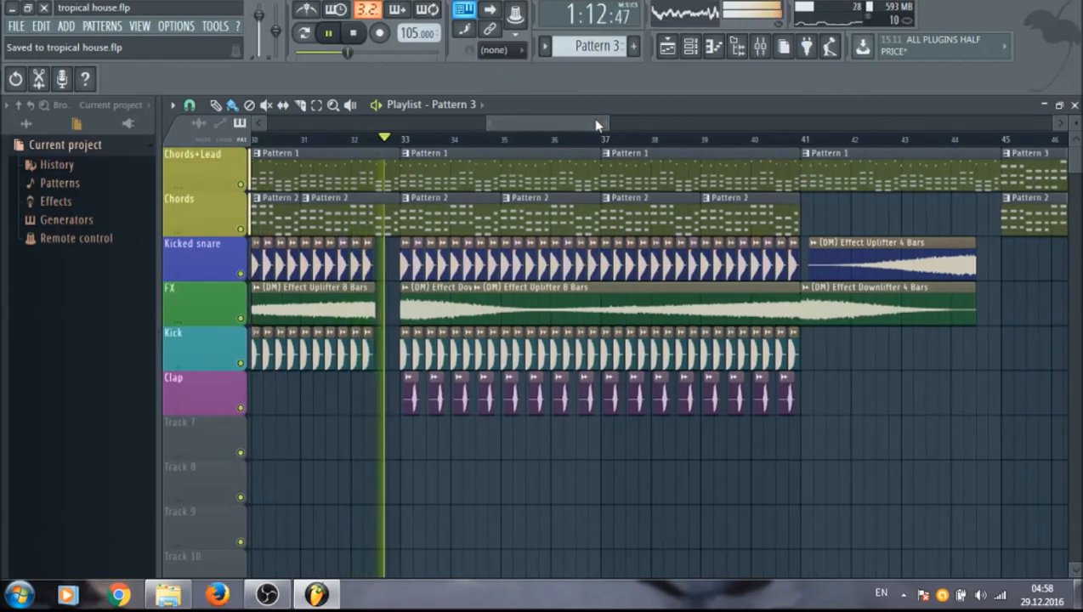
{"action": "key", "text": "space"}
Examine the first drop, the short break in bar 32 and the second drop starting at bar 33.
{"action": "left_click_drag", "start_coordinate": [596, 124], "coordinate": [567, 123]}
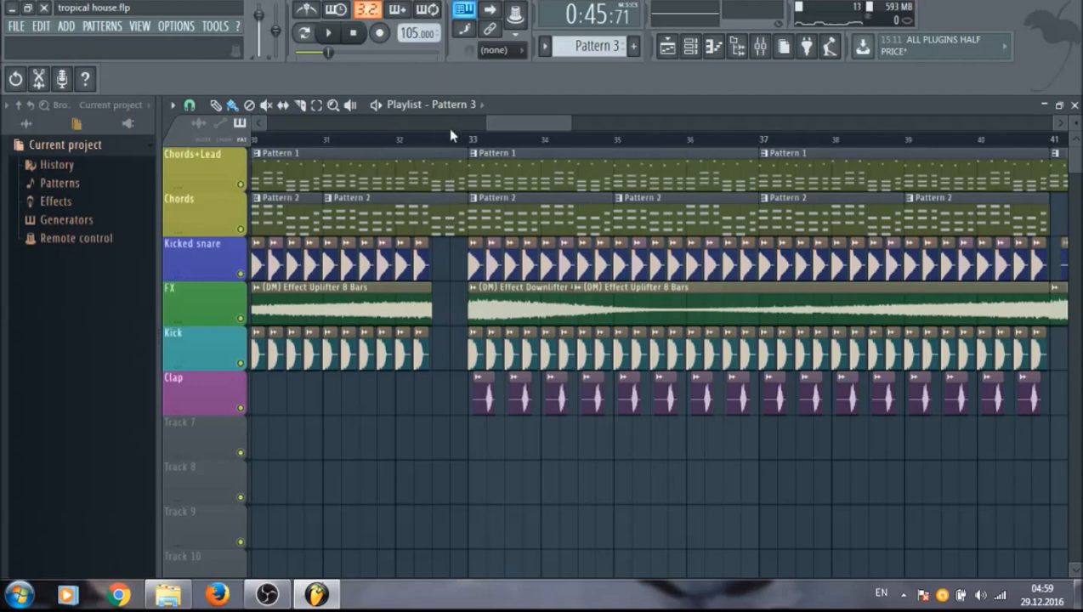
{"action": "left_click_drag", "start_coordinate": [500, 125], "coordinate": [483, 126]}
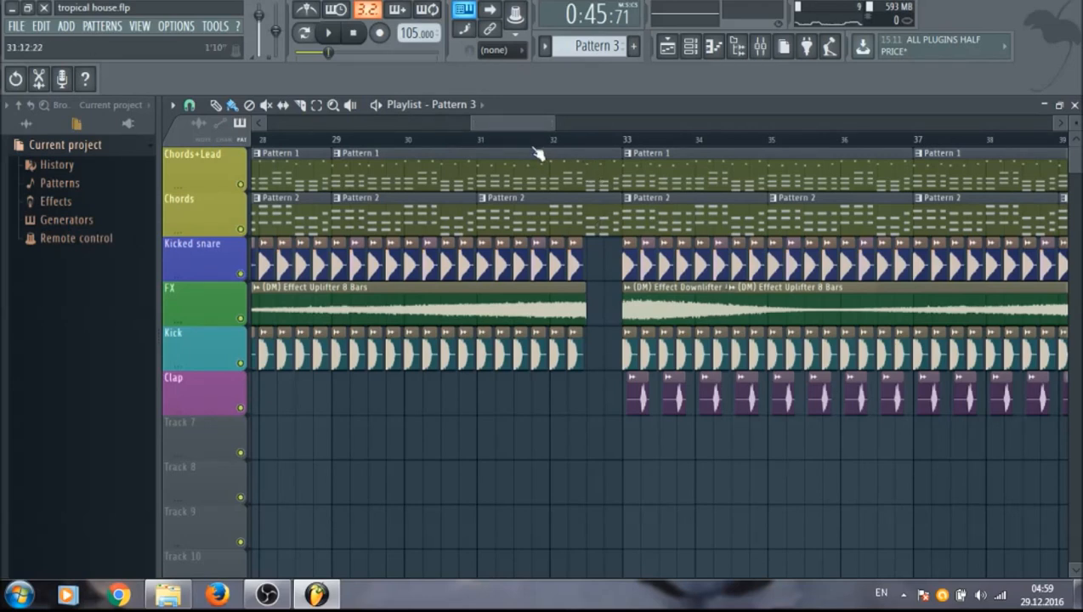
{"action": "left_click_drag", "start_coordinate": [555, 125], "coordinate": [574, 126]}
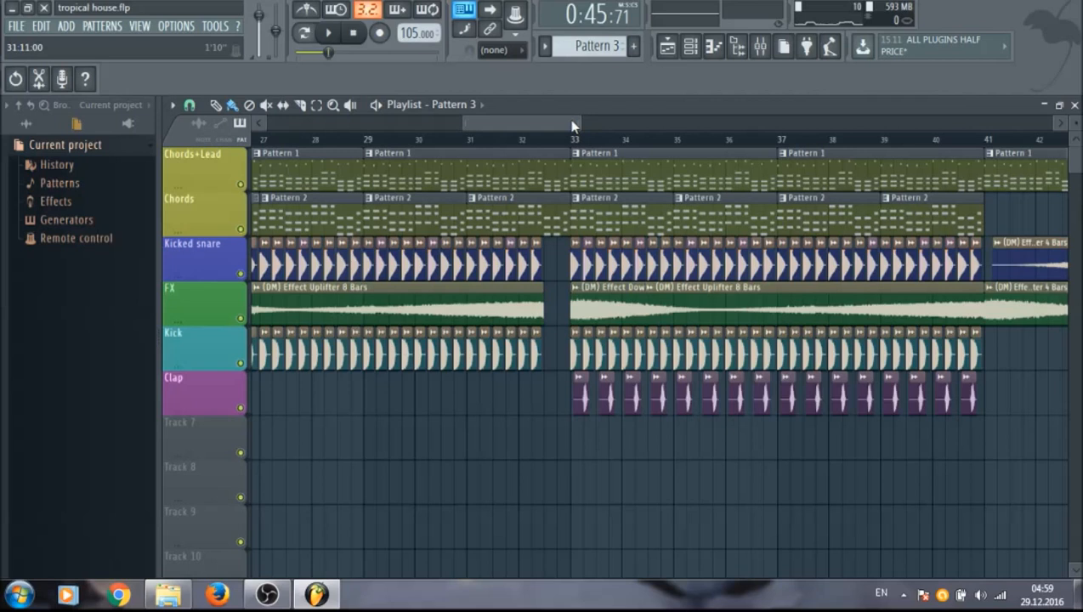
{"action": "left_click_drag", "start_coordinate": [573, 126], "coordinate": [536, 124]}
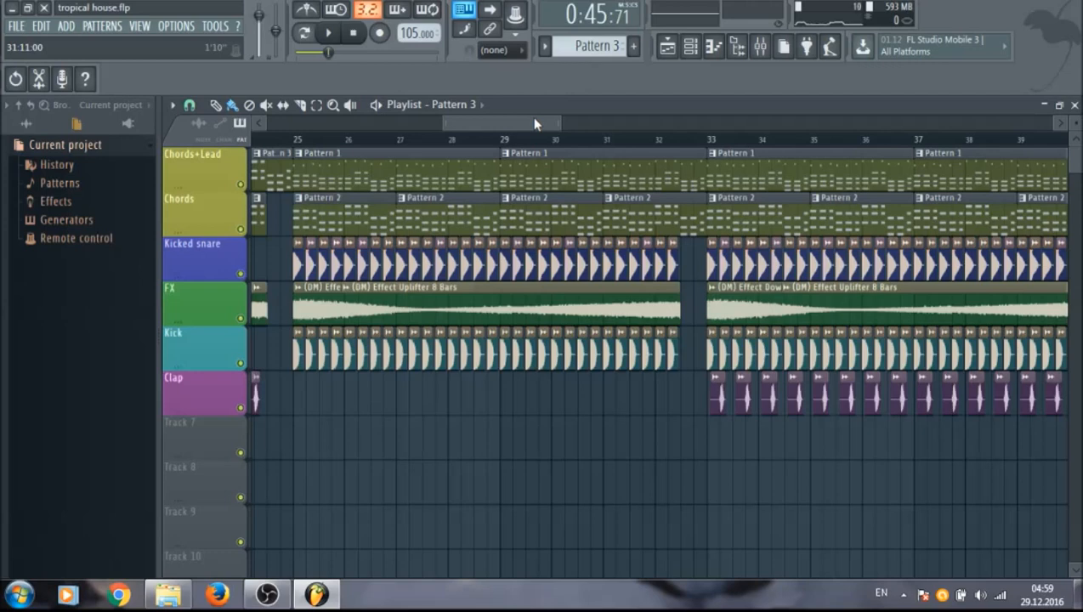
{"action": "left_click_drag", "start_coordinate": [535, 124], "coordinate": [551, 125]}
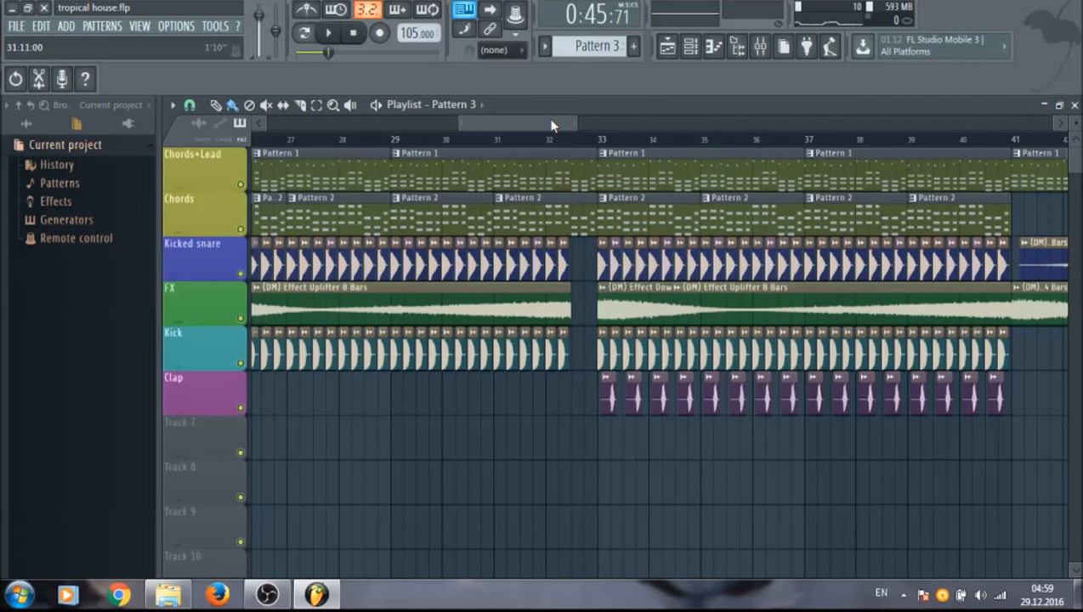
{"action": "mouse_move", "coordinate": [551, 125]}
{"action": "left_mouse_down"}
{"action": "mouse_move", "coordinate": [537, 125]}
{"action": "mouse_move", "coordinate": [551, 122]}
{"action": "left_mouse_up"}
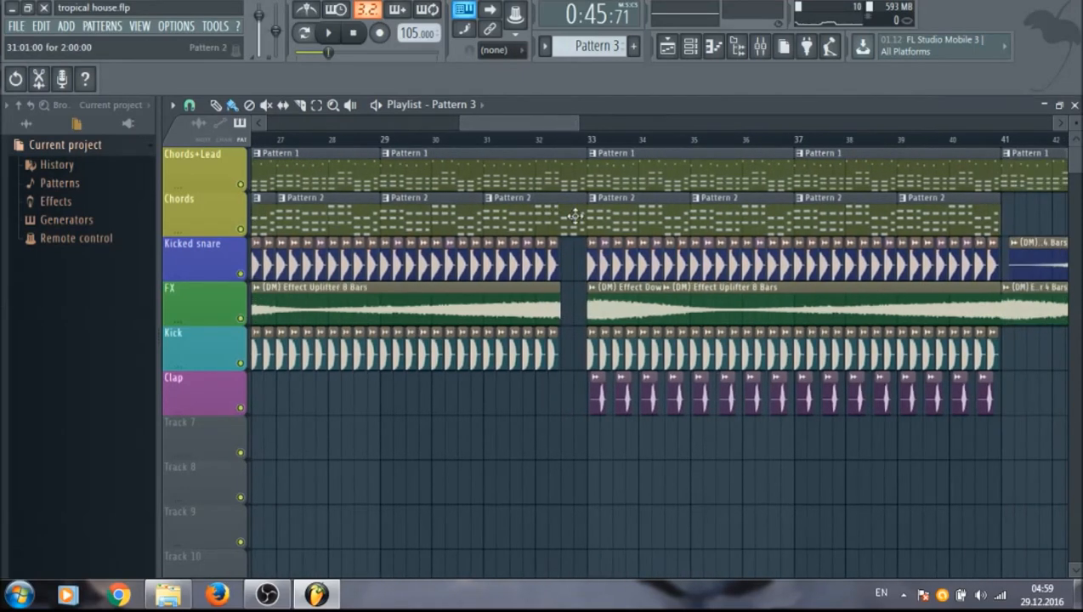
{"action": "left_click_drag", "start_coordinate": [549, 125], "coordinate": [552, 125]}
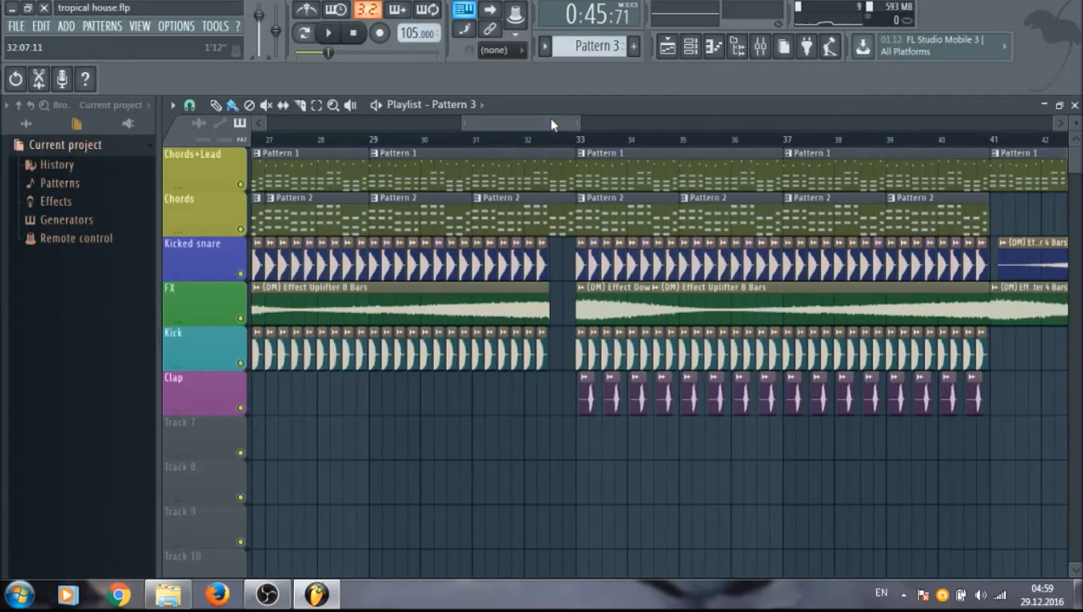
{"action": "left_click_drag", "start_coordinate": [553, 125], "coordinate": [567, 125]}
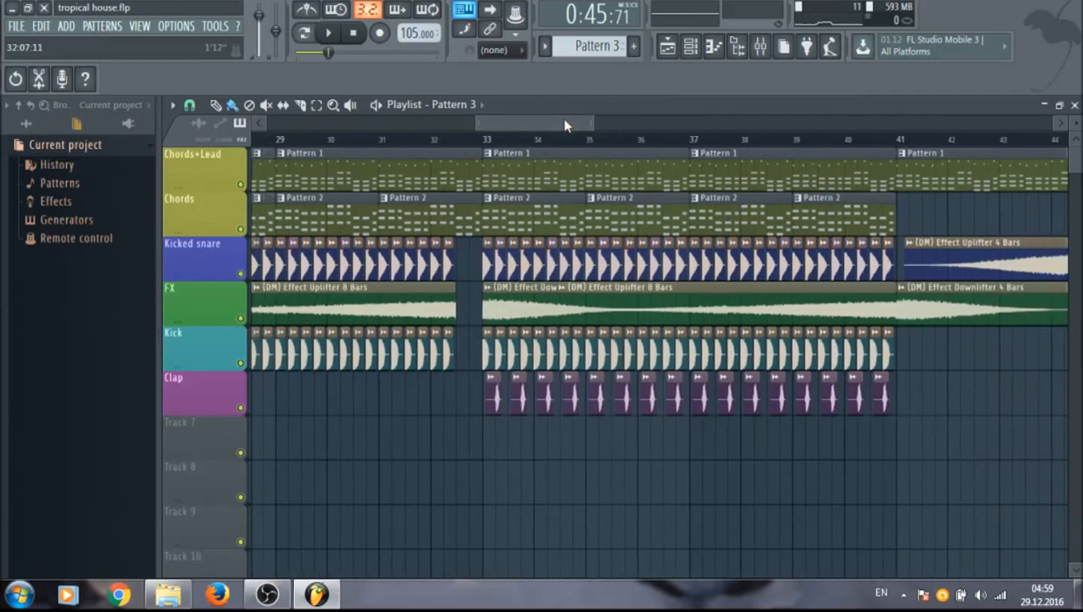
{"action": "left_click_drag", "start_coordinate": [528, 121], "coordinate": [524, 114]}
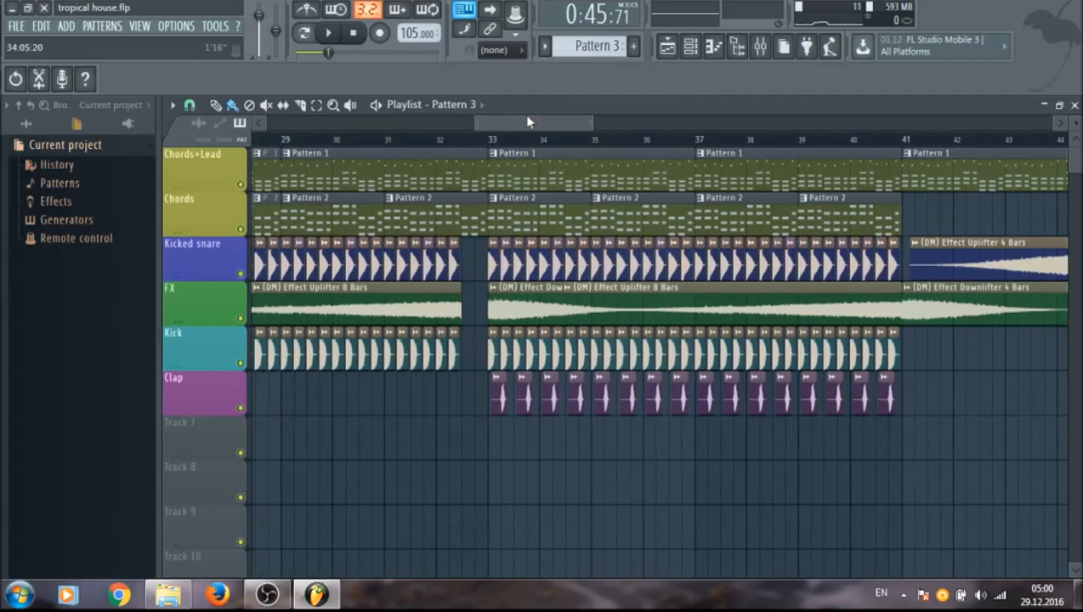
Select all the clap clips under the second drop, from bar 33 to bar 41.
{"action": "left_click_drag", "start_coordinate": [474, 404], "coordinate": [900, 404]}
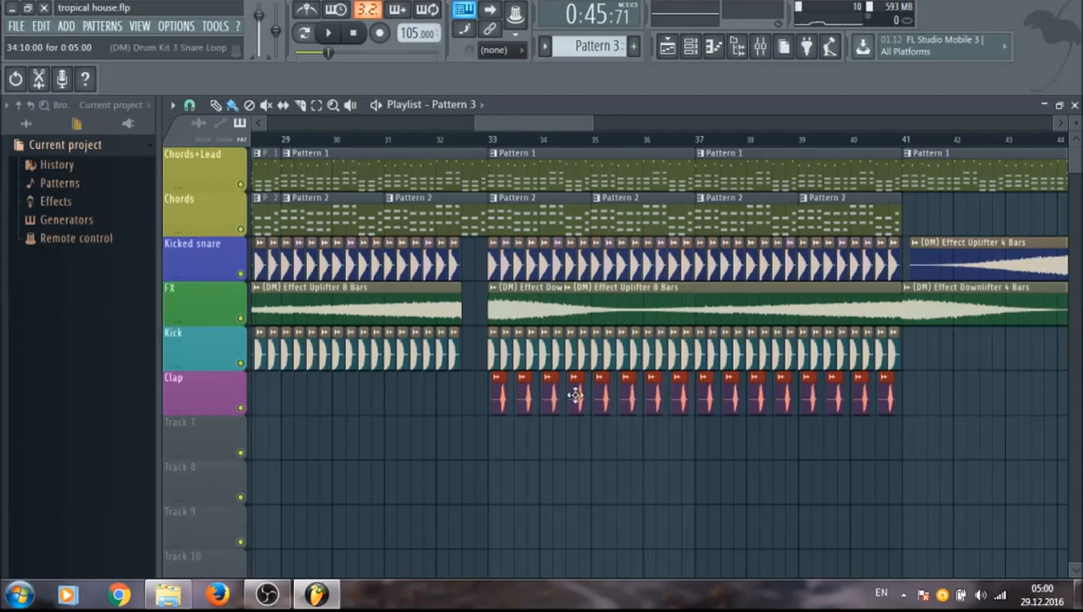
{"action": "left_click_drag", "start_coordinate": [561, 124], "coordinate": [603, 122]}
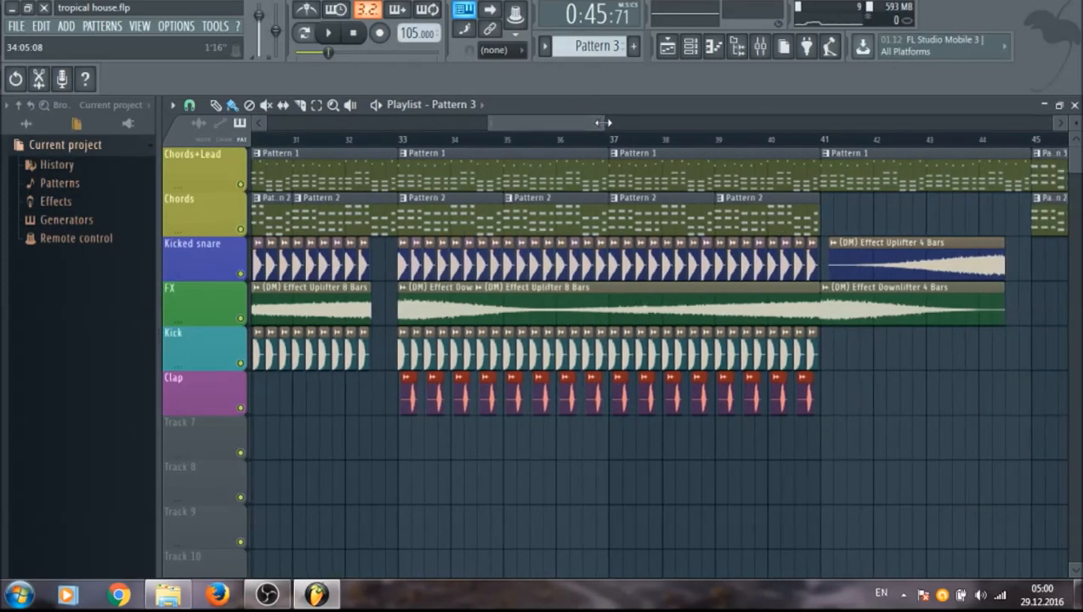
{"action": "left_click_drag", "start_coordinate": [599, 128], "coordinate": [634, 125]}
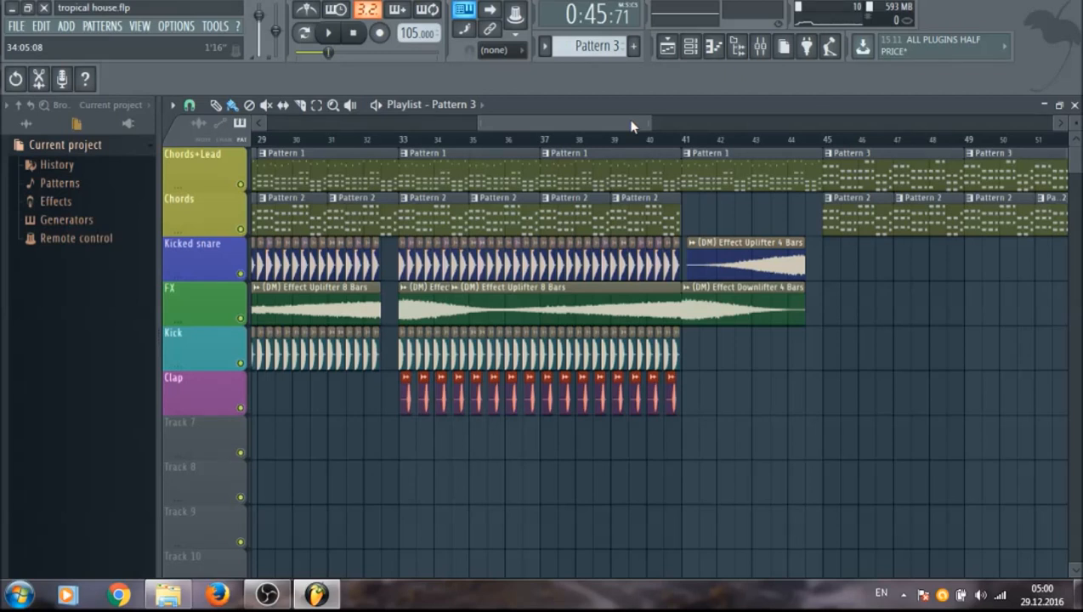
Play the song from the middle of bar 31 through the second drop and the transition to bar 45, and stop playback.
{"action": "left_click_drag", "start_coordinate": [631, 126], "coordinate": [584, 126]}
{"action": "left_click", "coordinate": [436, 139]}
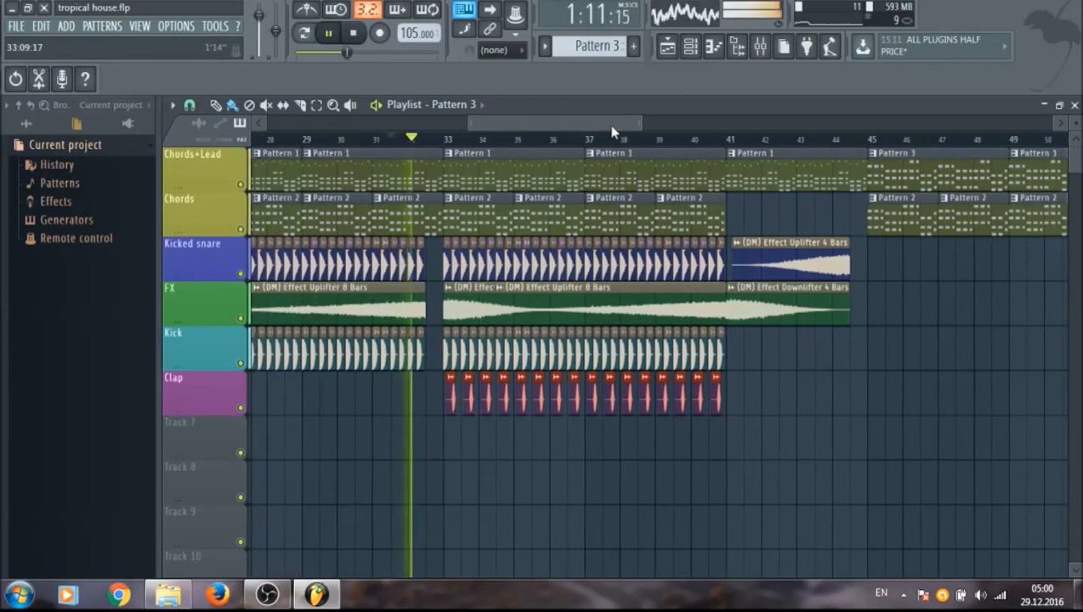
{"action": "mouse_move", "coordinate": [640, 124]}
{"action": "left_mouse_down"}
{"action": "mouse_move", "coordinate": [603, 126]}
{"action": "mouse_move", "coordinate": [625, 124]}
{"action": "left_mouse_up"}
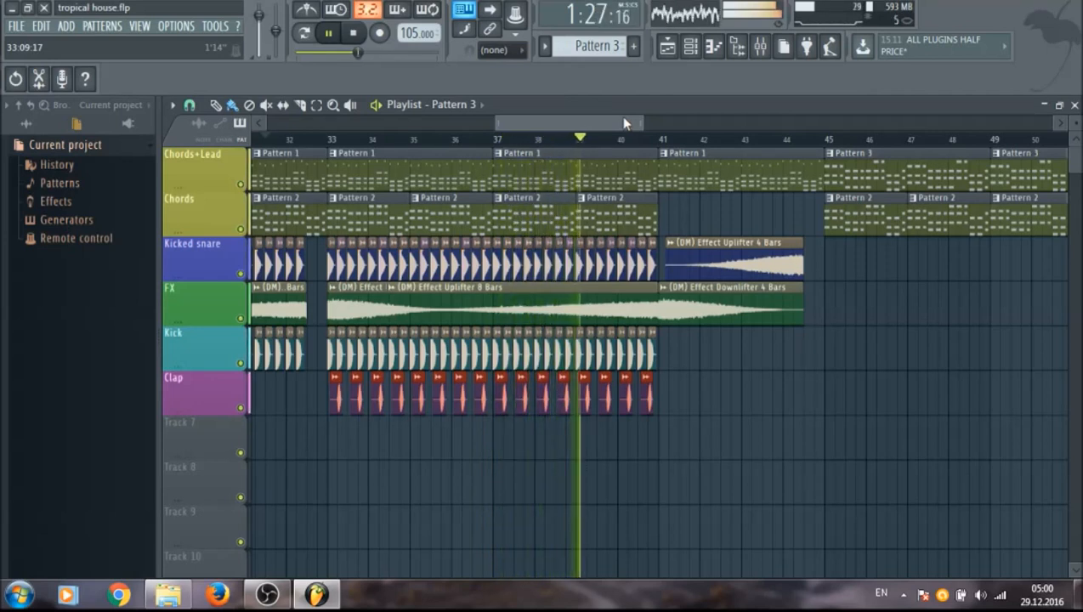
{"action": "left_click_drag", "start_coordinate": [623, 123], "coordinate": [666, 126]}
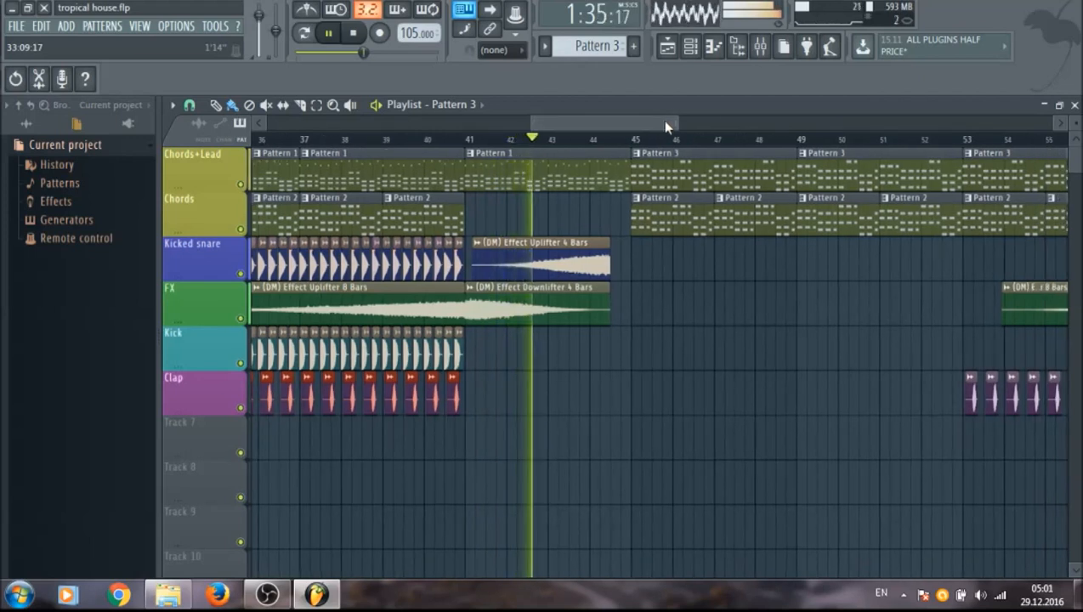
{"action": "left_click_drag", "start_coordinate": [666, 126], "coordinate": [676, 126]}
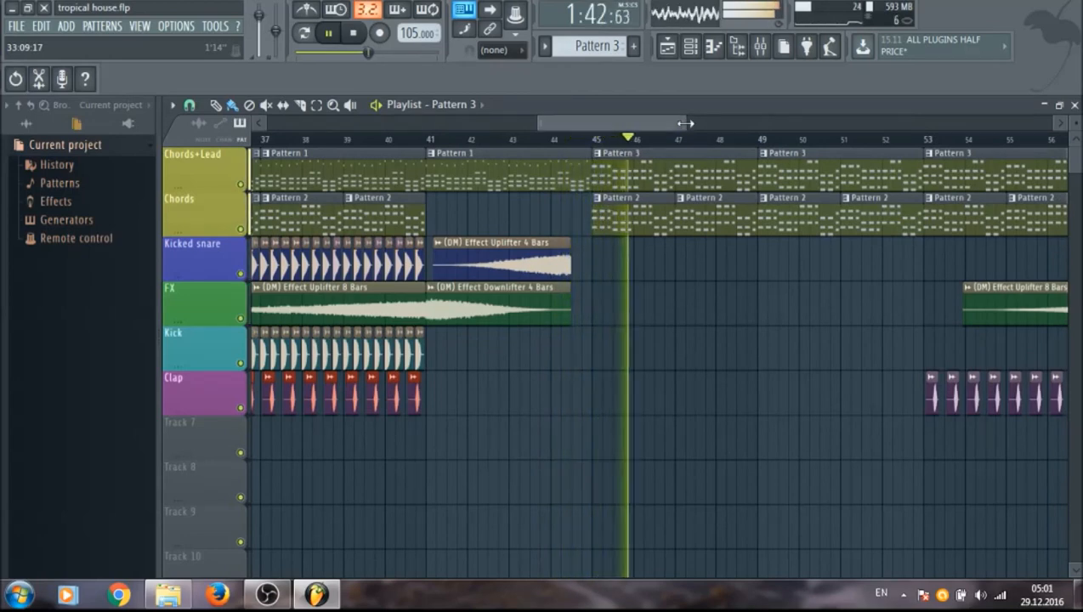
{"action": "key", "text": "space"}
Select the transition clips from bar 41 to bar 45: Pattern 1, the 4-bar uplifter and the 4-bar downlifter.
{"action": "mouse_move", "coordinate": [677, 126]}
{"action": "left_mouse_down"}
{"action": "mouse_move", "coordinate": [729, 125]}
{"action": "mouse_move", "coordinate": [674, 117]}
{"action": "left_mouse_up"}
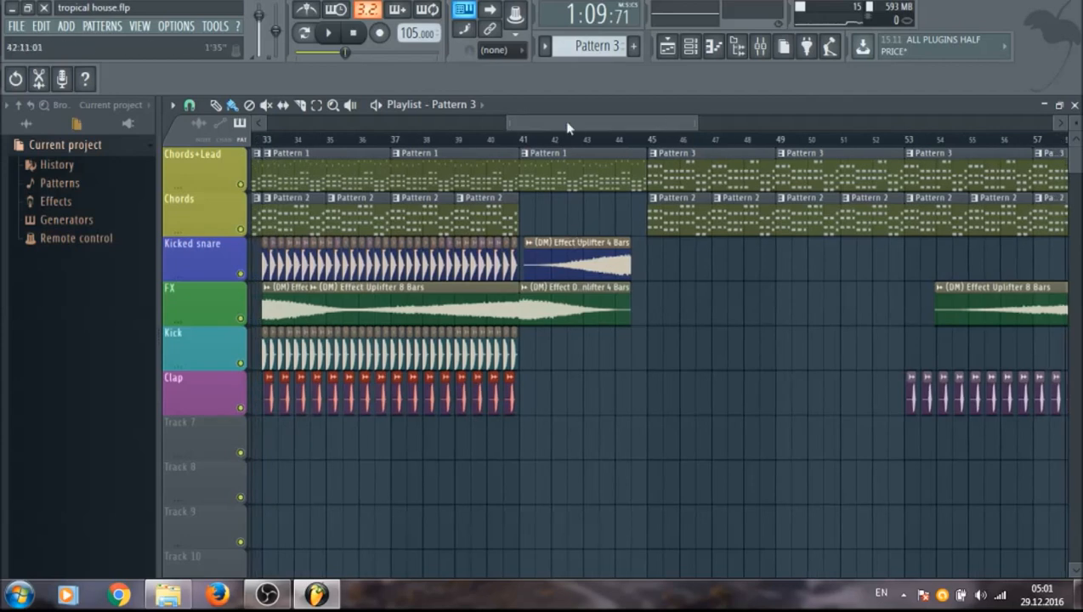
{"action": "left_click_drag", "start_coordinate": [651, 362], "coordinate": [551, 162]}
{"action": "left_click_drag", "start_coordinate": [698, 122], "coordinate": [654, 126]}
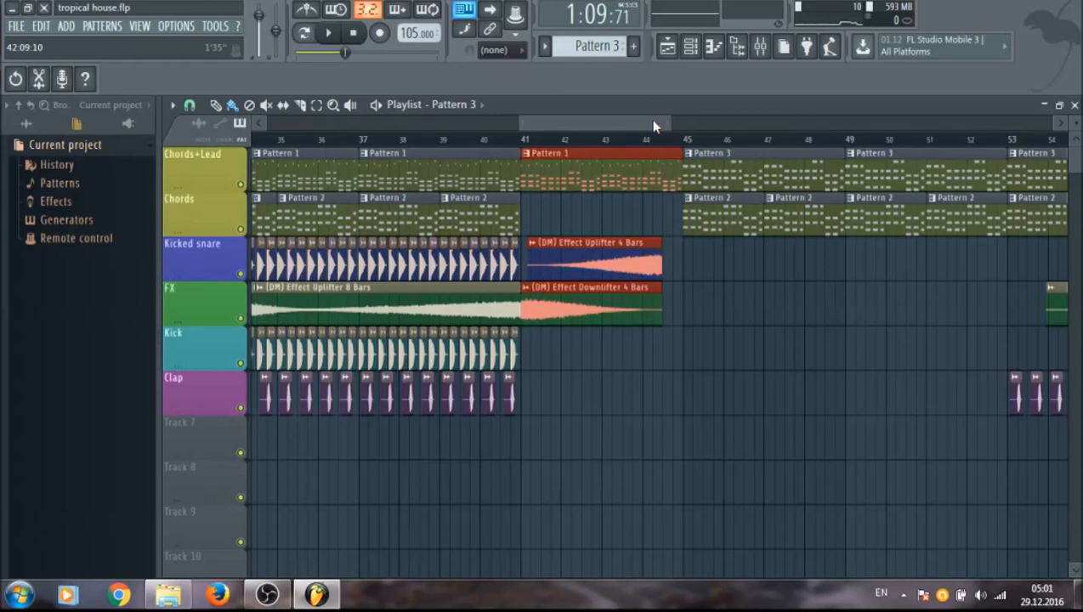
{"action": "left_click_drag", "start_coordinate": [653, 126], "coordinate": [655, 126]}
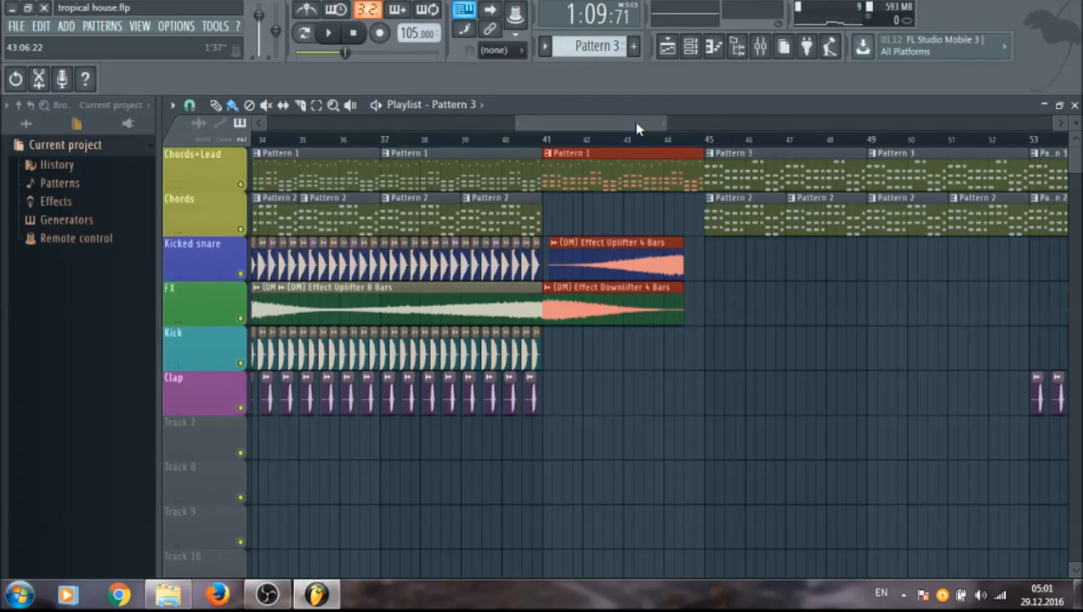
Examine how the transition at bars 41 to 45 links the second drop to the following Pattern 3 section.
{"action": "left_click_drag", "start_coordinate": [636, 127], "coordinate": [668, 126]}
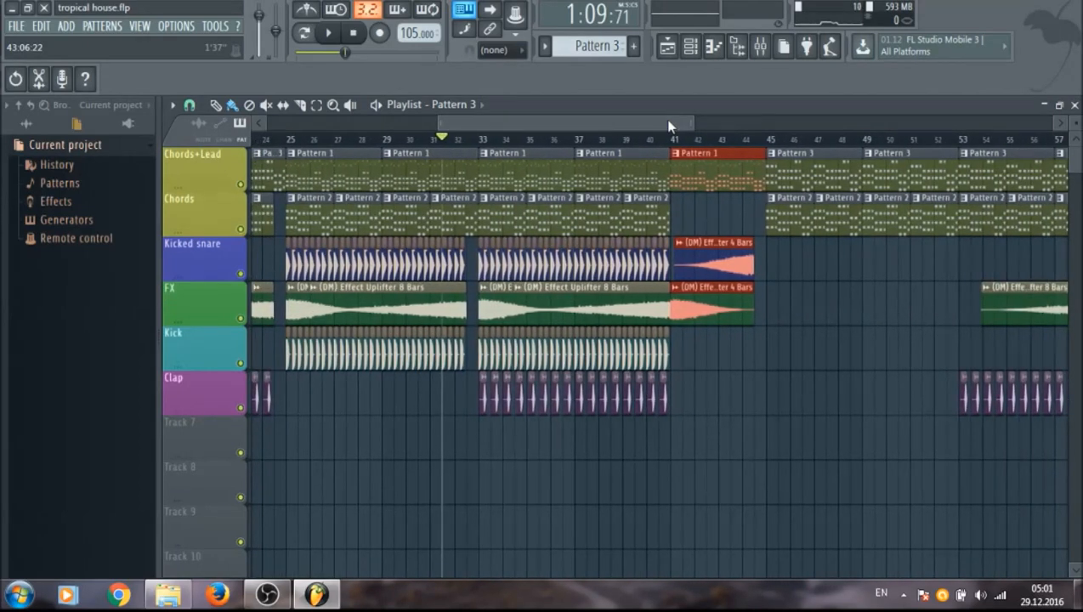
{"action": "mouse_move", "coordinate": [655, 128]}
{"action": "left_mouse_down"}
{"action": "mouse_move", "coordinate": [684, 121]}
{"action": "mouse_move", "coordinate": [642, 126]}
{"action": "mouse_move", "coordinate": [667, 125]}
{"action": "left_mouse_up"}
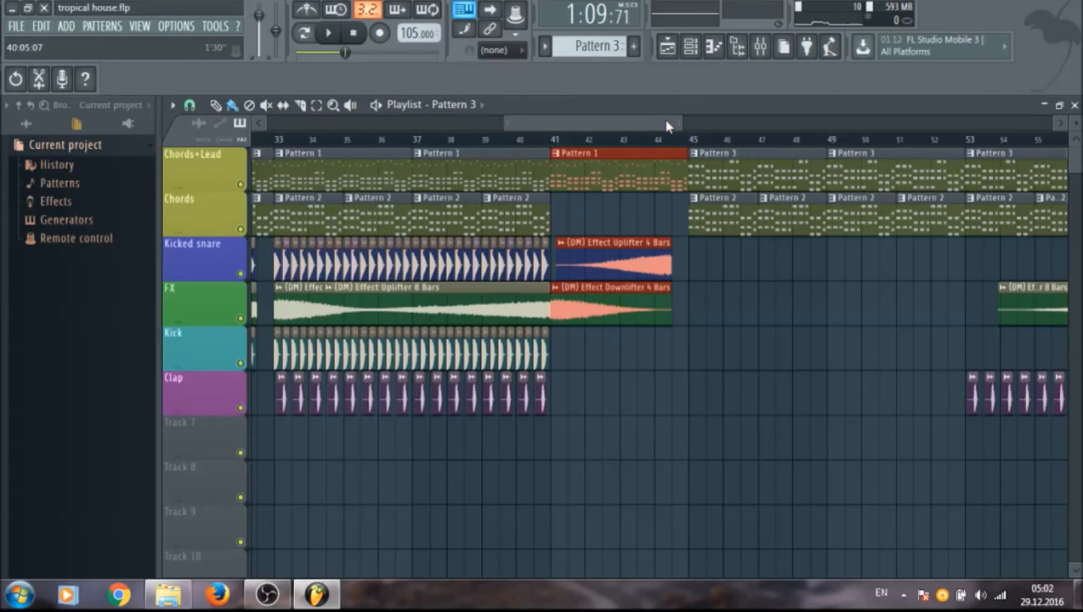
{"action": "left_click_drag", "start_coordinate": [667, 125], "coordinate": [690, 127]}
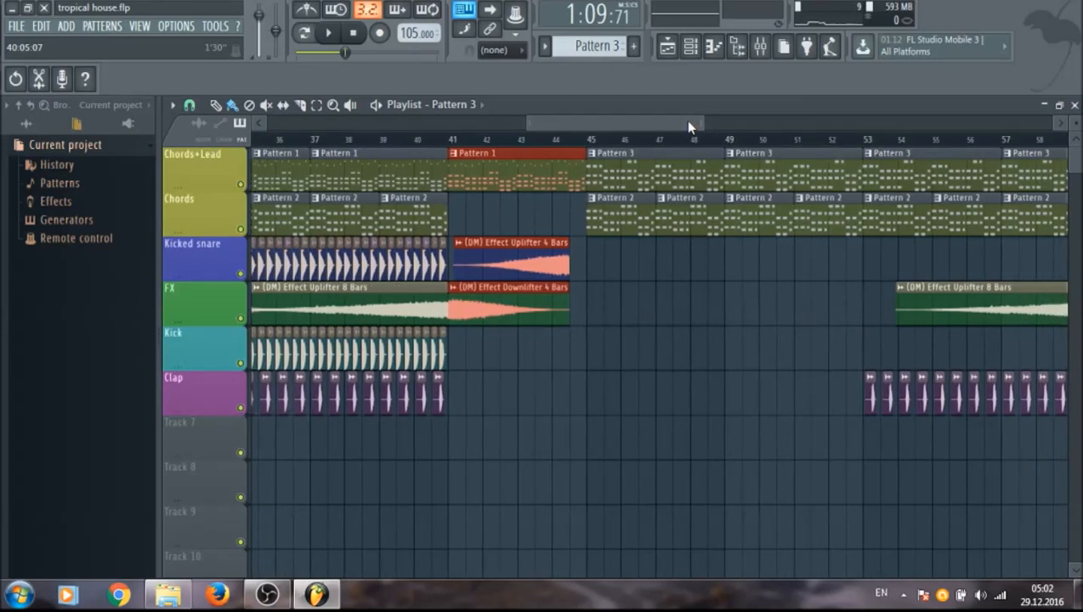
{"action": "left_click_drag", "start_coordinate": [688, 125], "coordinate": [678, 126]}
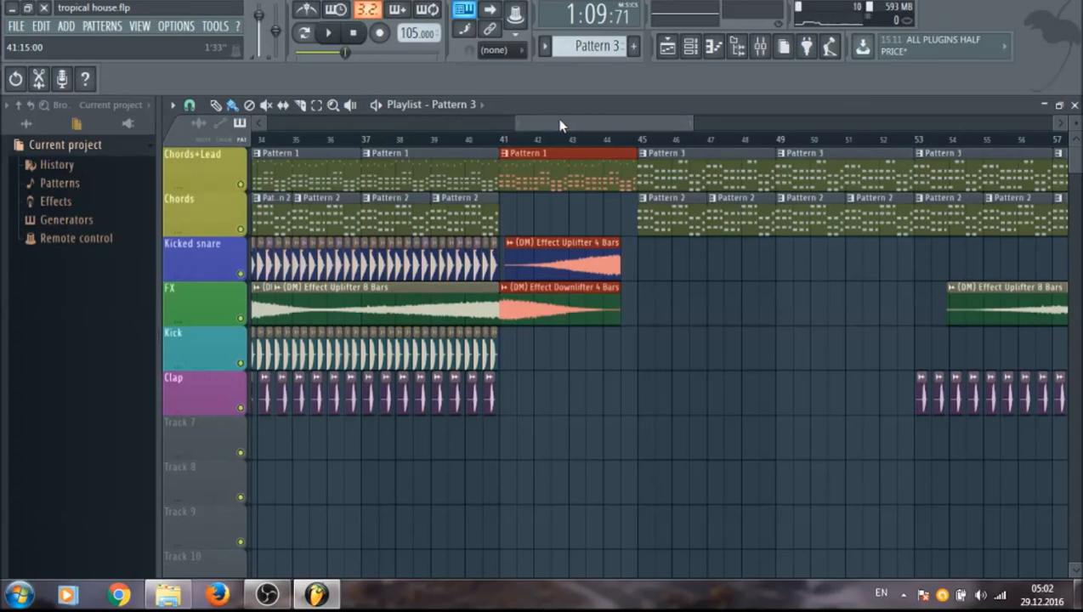
{"action": "mouse_move", "coordinate": [561, 126]}
{"action": "left_mouse_down"}
{"action": "mouse_move", "coordinate": [618, 125]}
{"action": "mouse_move", "coordinate": [561, 125]}
{"action": "left_mouse_up"}
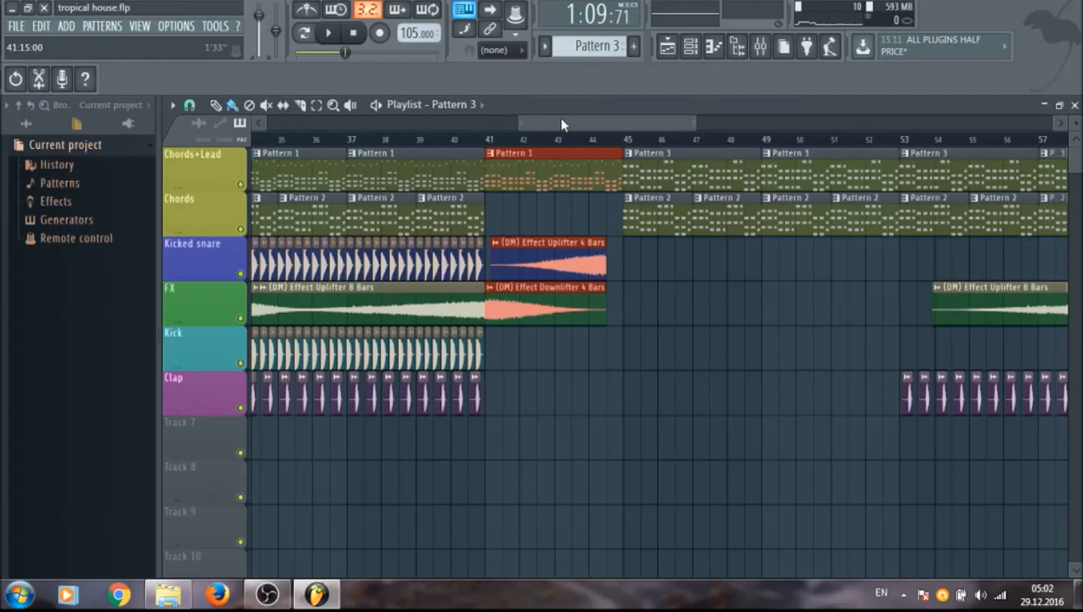
{"action": "left_click_drag", "start_coordinate": [616, 125], "coordinate": [607, 126]}
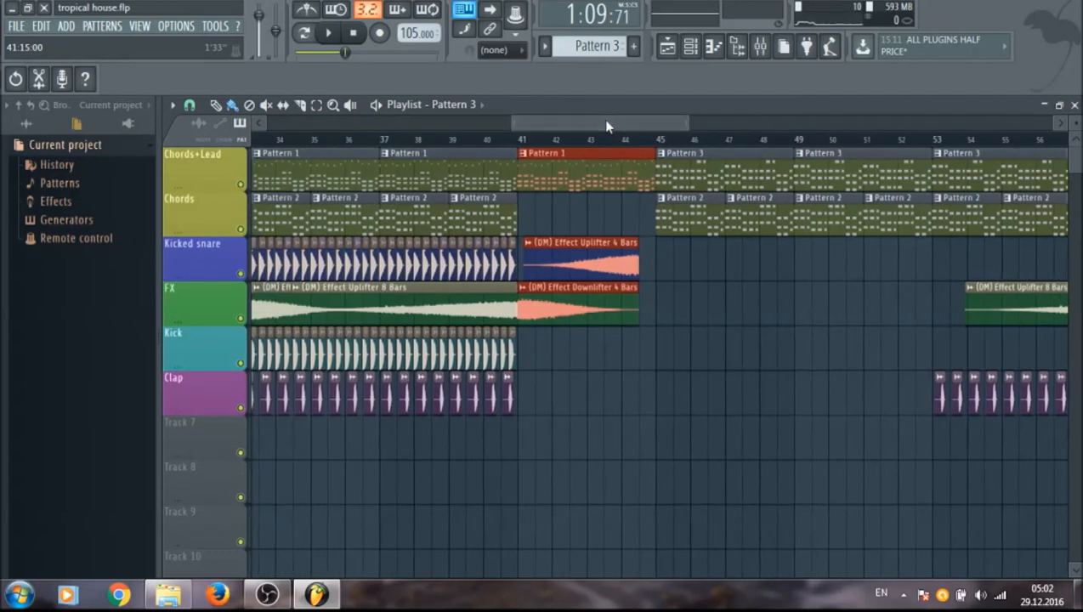
{"action": "left_click_drag", "start_coordinate": [607, 126], "coordinate": [604, 126]}
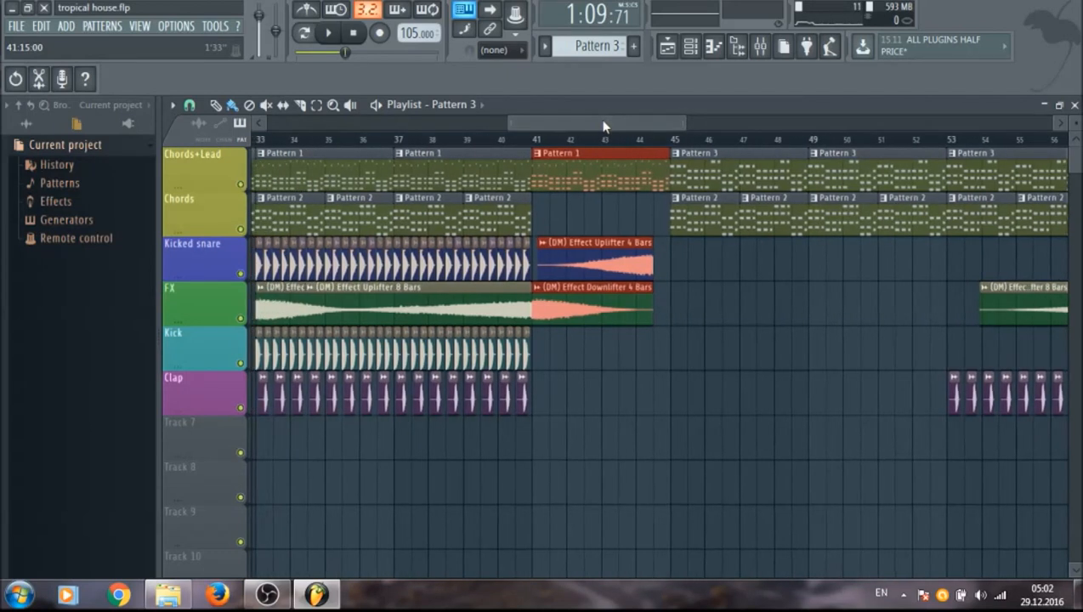
Play the song from bar 40 through the transition into the following Pattern 3 section at about bar 46, and stop playback.
{"action": "left_click_drag", "start_coordinate": [683, 125], "coordinate": [650, 119]}
{"action": "left_click_drag", "start_coordinate": [562, 122], "coordinate": [600, 124]}
{"action": "left_click", "coordinate": [410, 139]}
{"action": "key", "text": "space"}
{"action": "left_click_drag", "start_coordinate": [652, 124], "coordinate": [668, 125]}
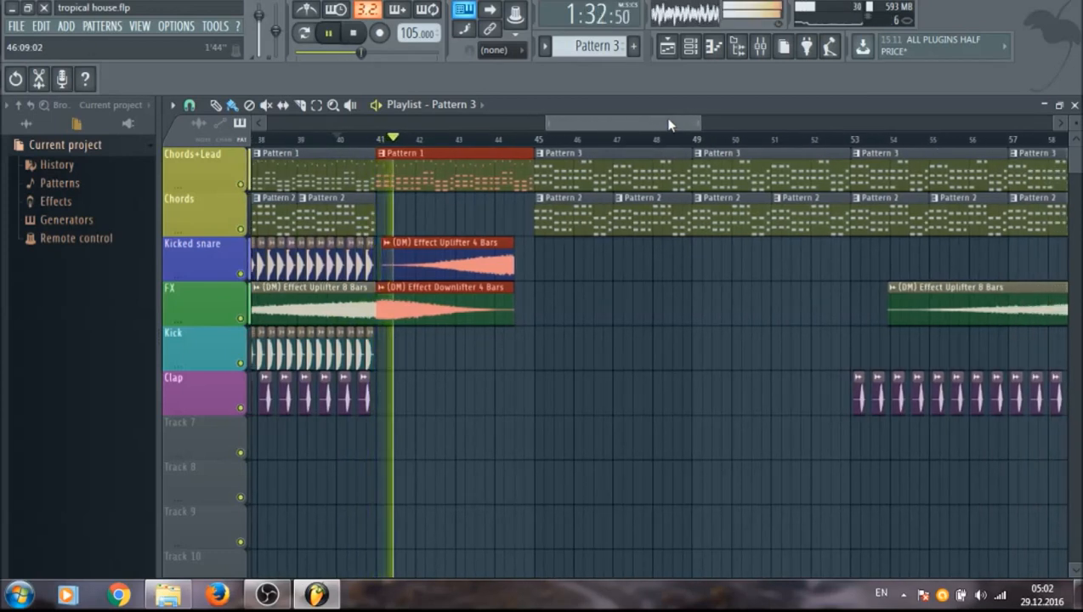
{"action": "left_click_drag", "start_coordinate": [668, 125], "coordinate": [680, 125]}
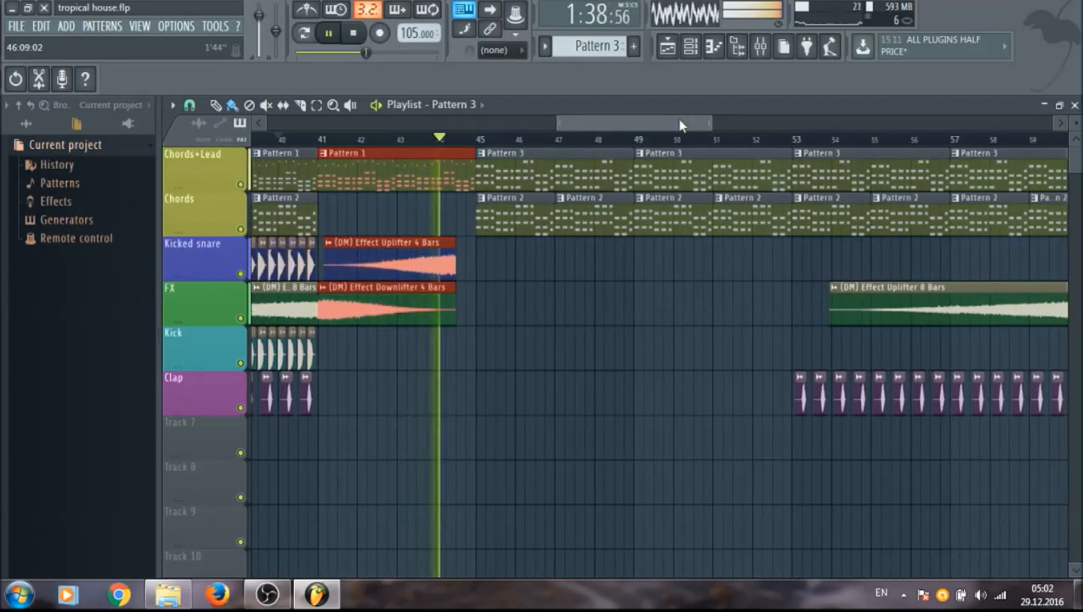
{"action": "left_click_drag", "start_coordinate": [680, 125], "coordinate": [689, 125]}
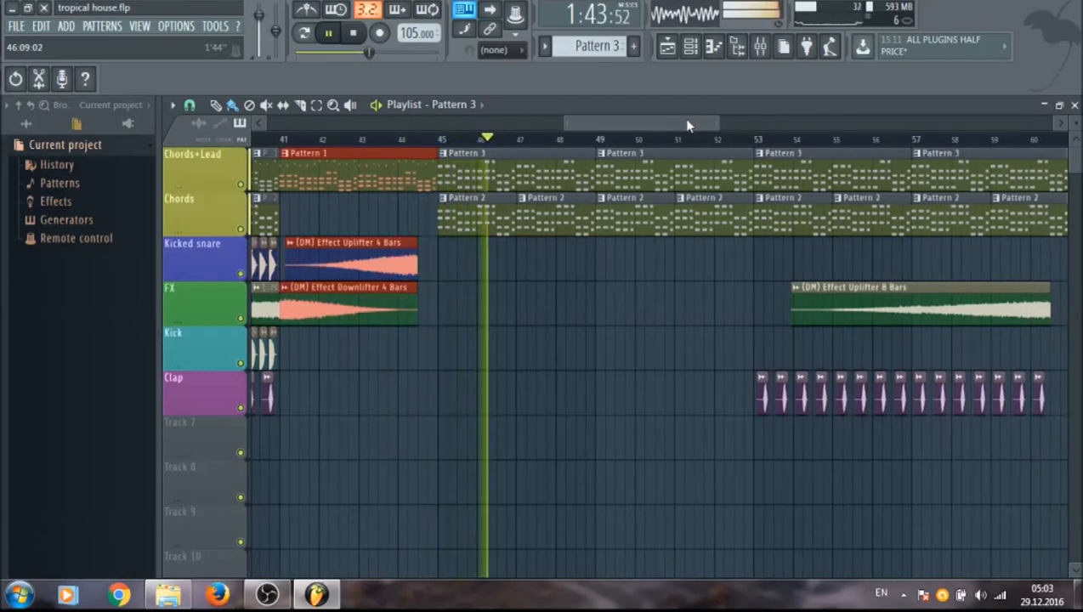
{"action": "key", "text": "space"}
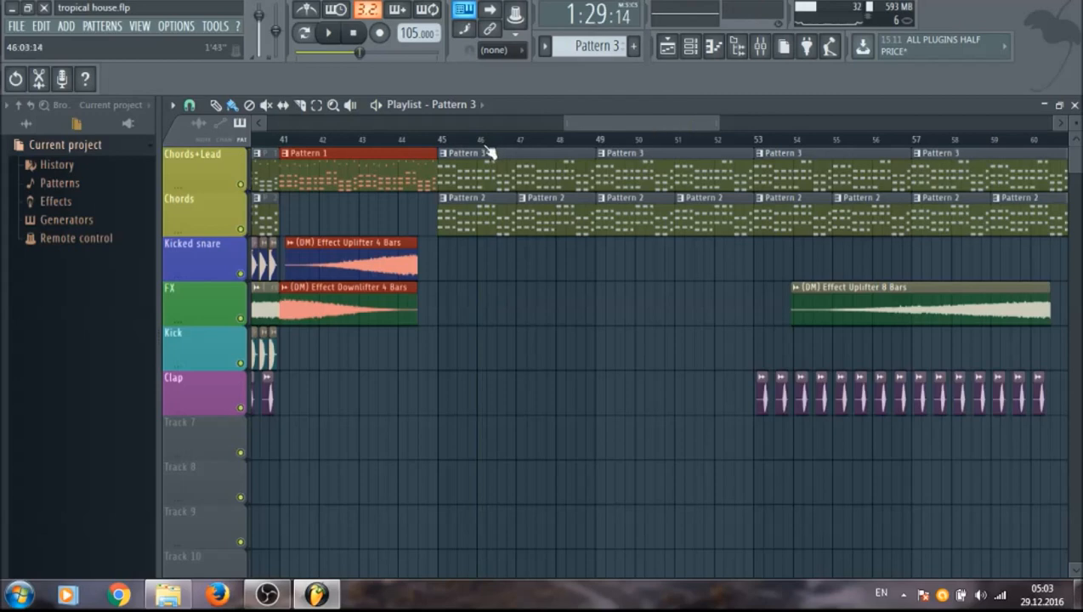
Select all the clips on every track from bar 45 to bar 77, covering the repeated intro, build-up and drops.
{"action": "mouse_move", "coordinate": [565, 125]}
{"action": "left_mouse_down"}
{"action": "mouse_move", "coordinate": [604, 122]}
{"action": "mouse_move", "coordinate": [583, 124]}
{"action": "left_mouse_up"}
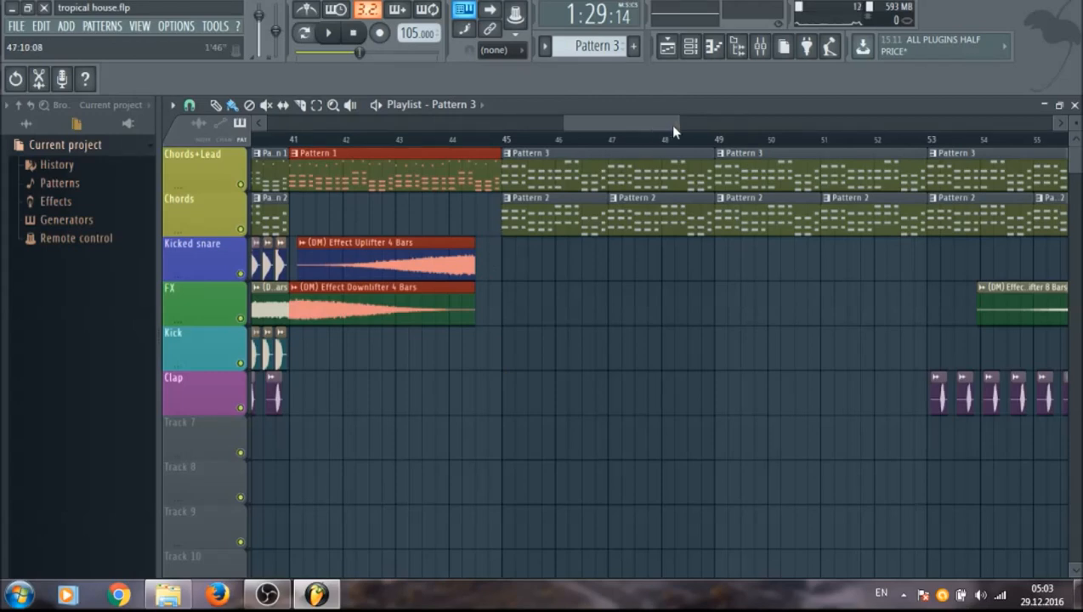
{"action": "left_click_drag", "start_coordinate": [679, 123], "coordinate": [751, 125]}
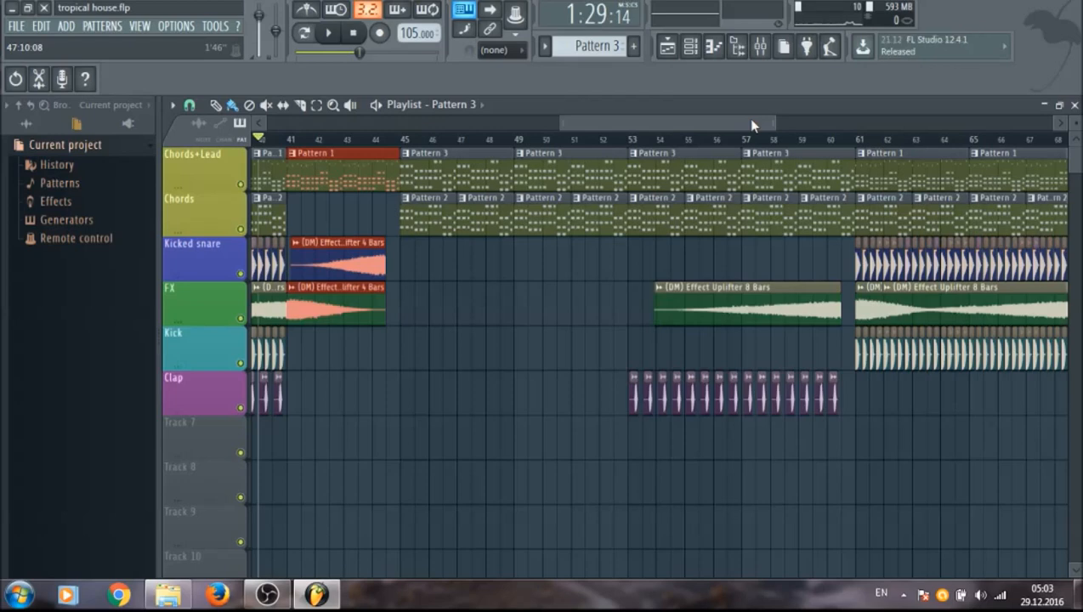
{"action": "left_click_drag", "start_coordinate": [772, 125], "coordinate": [899, 126]}
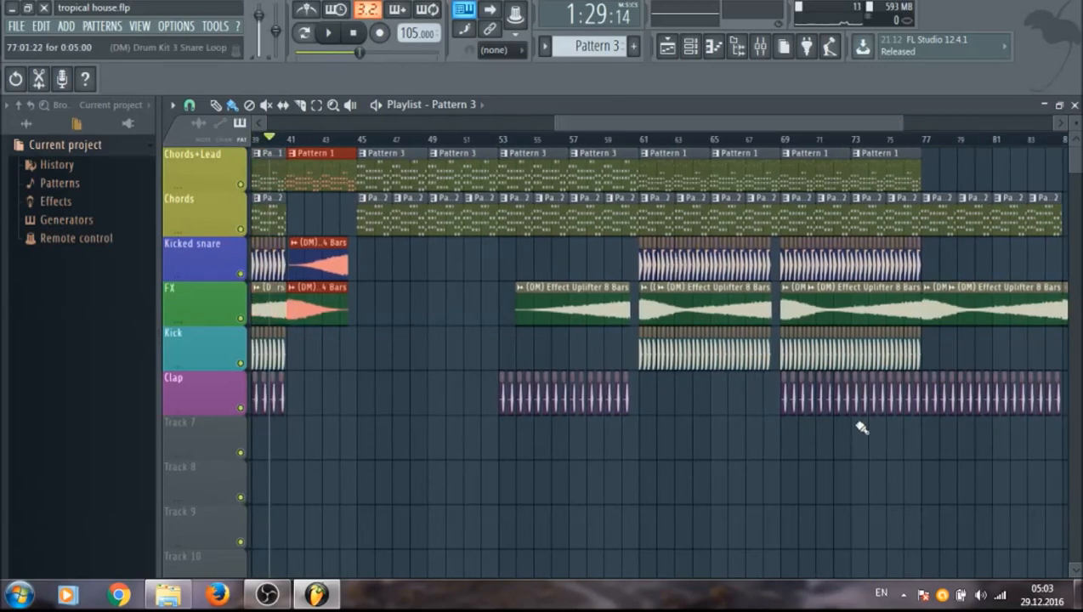
{"action": "mouse_move", "coordinate": [902, 121]}
{"action": "left_mouse_down"}
{"action": "mouse_move", "coordinate": [924, 122]}
{"action": "mouse_move", "coordinate": [896, 124]}
{"action": "left_mouse_up"}
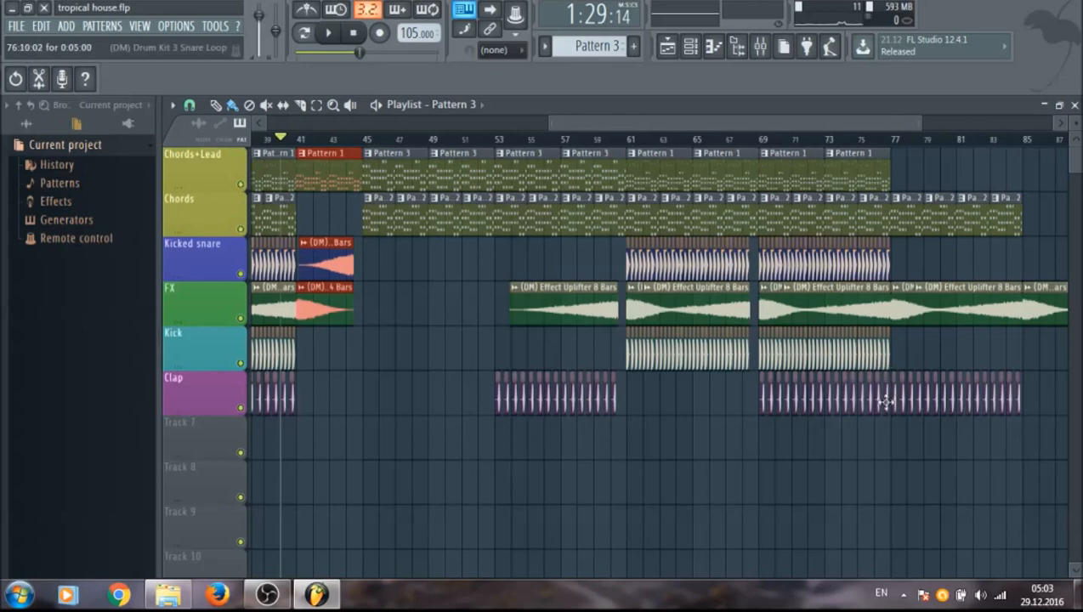
{"action": "left_click_drag", "start_coordinate": [888, 431], "coordinate": [370, 150]}
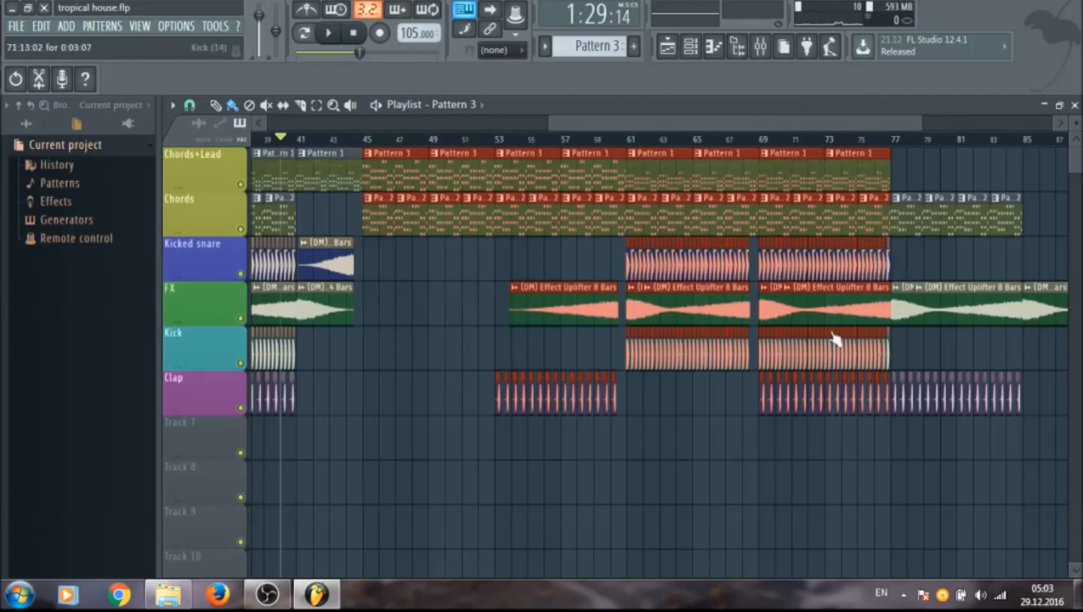
{"action": "left_click_drag", "start_coordinate": [757, 125], "coordinate": [781, 105]}
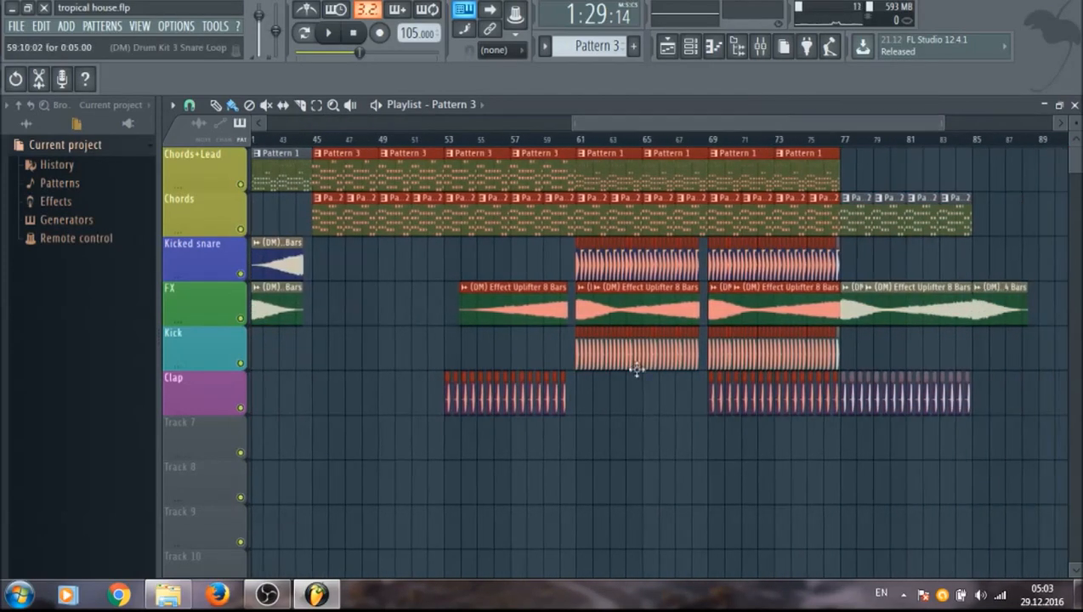
{"action": "left_click", "coordinate": [860, 157]}
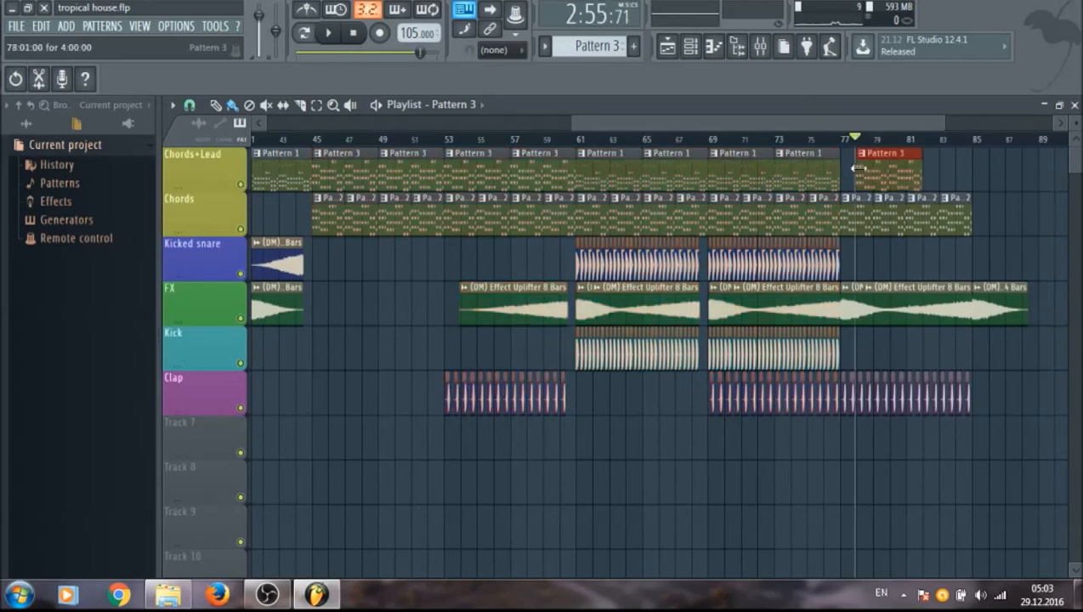
{"action": "right_click", "coordinate": [864, 166]}
{"action": "left_click_drag", "start_coordinate": [850, 141], "coordinate": [833, 141]}
Examine the song's ending from the last drops to the final 4-bar downlifter, comparing it with the earlier transition at bars 41 to 45.
{"action": "mouse_move", "coordinate": [940, 121]}
{"action": "left_mouse_down"}
{"action": "mouse_move", "coordinate": [809, 128]}
{"action": "mouse_move", "coordinate": [953, 127]}
{"action": "left_mouse_up"}
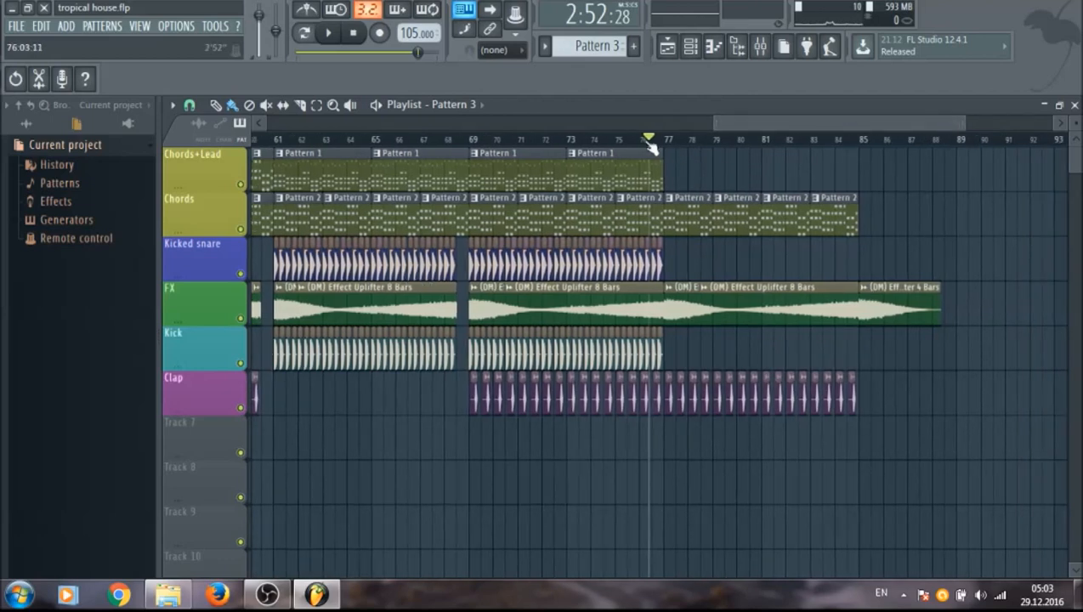
{"action": "left_click_drag", "start_coordinate": [825, 125], "coordinate": [596, 111]}
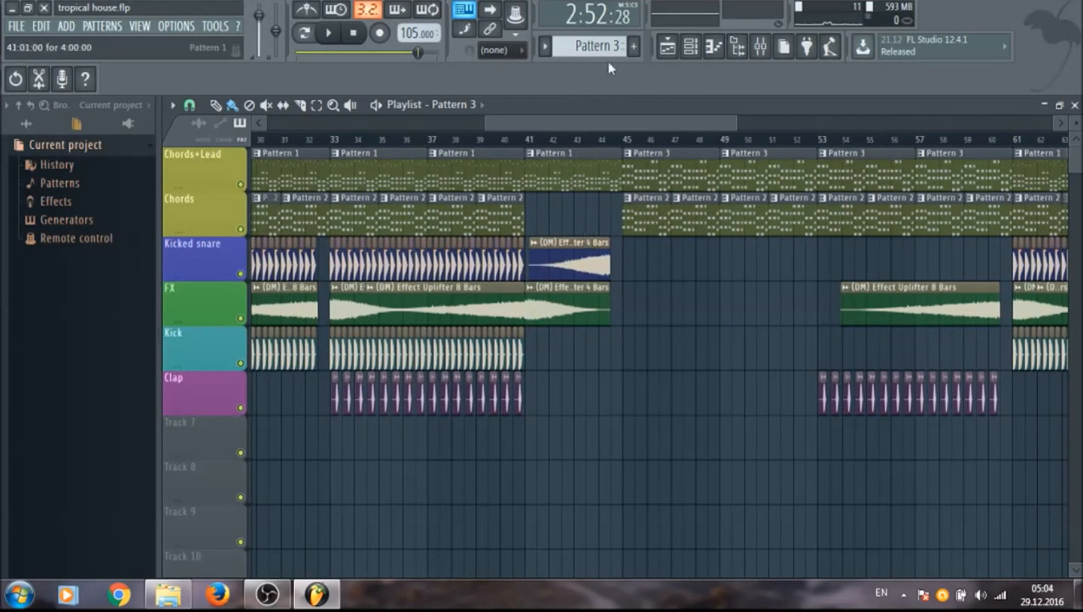
{"action": "left_click_drag", "start_coordinate": [611, 121], "coordinate": [844, 133]}
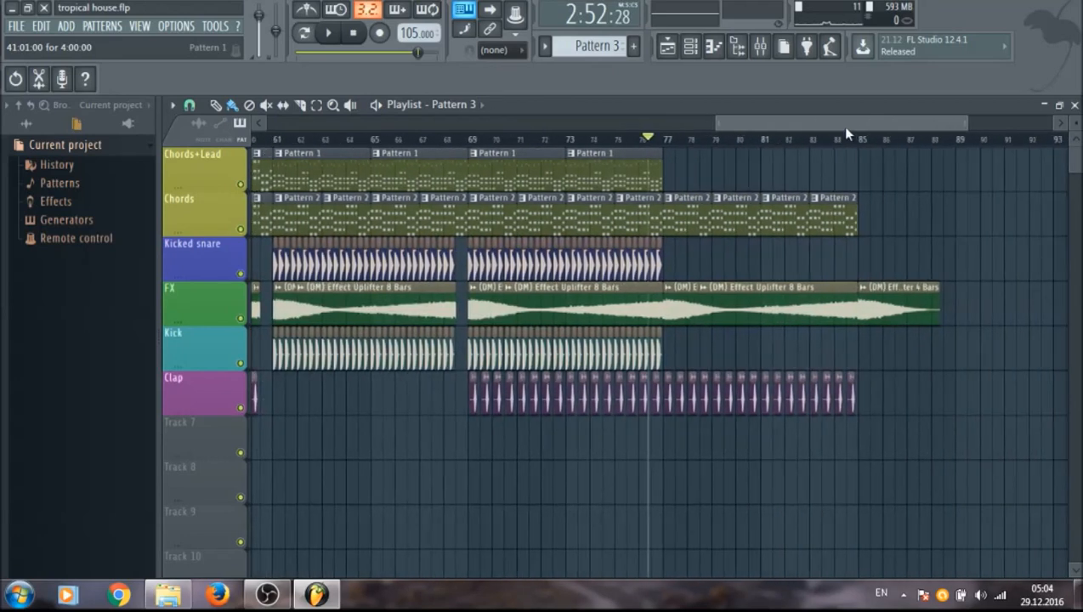
{"action": "left_click_drag", "start_coordinate": [848, 132], "coordinate": [858, 132]}
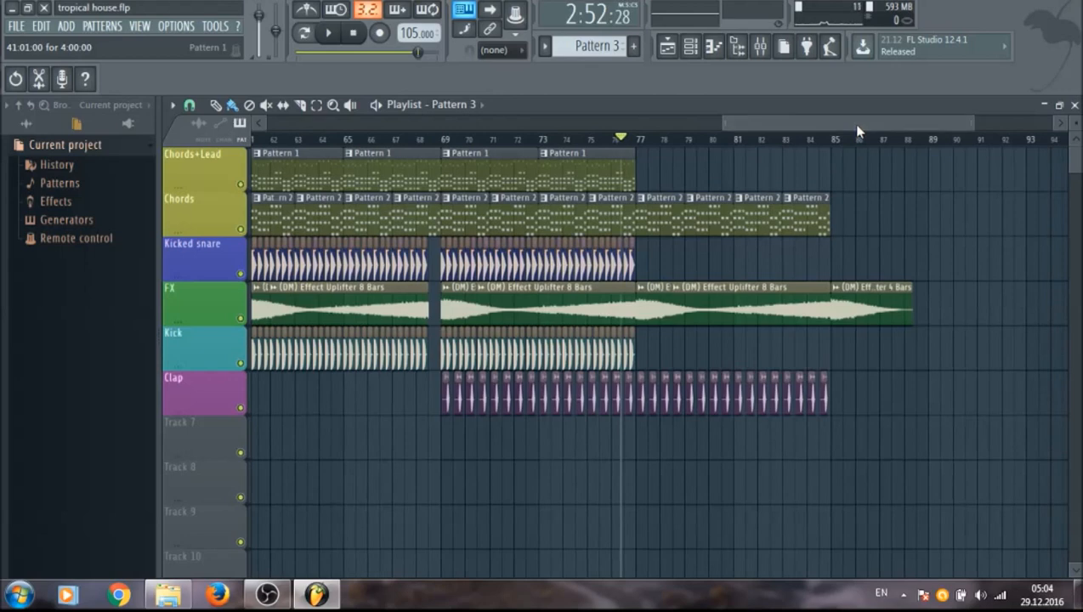
{"action": "left_click_drag", "start_coordinate": [971, 125], "coordinate": [934, 123]}
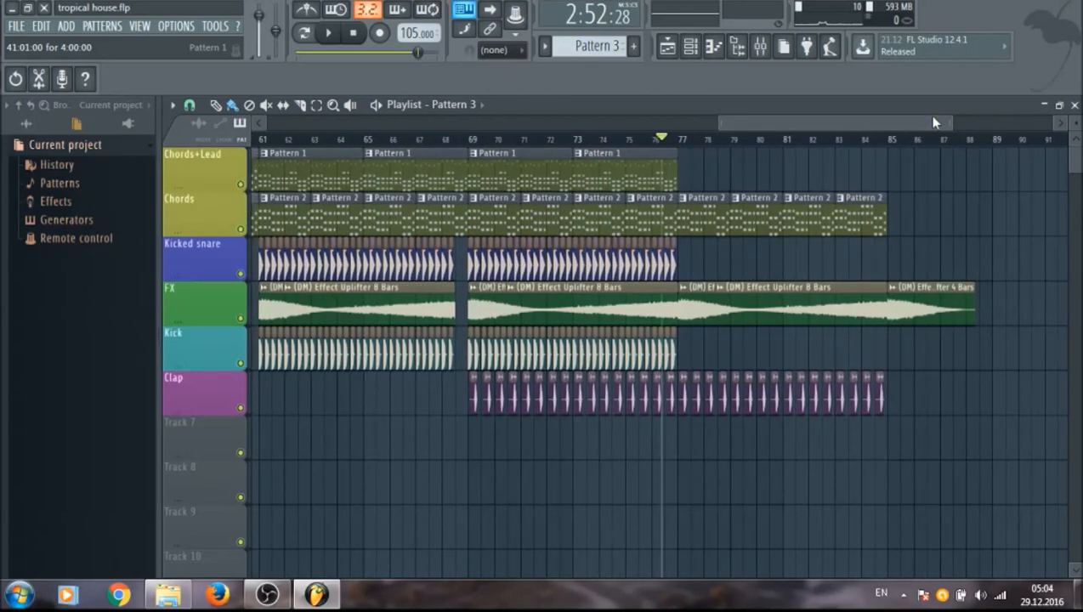
{"action": "left_click_drag", "start_coordinate": [933, 123], "coordinate": [930, 124]}
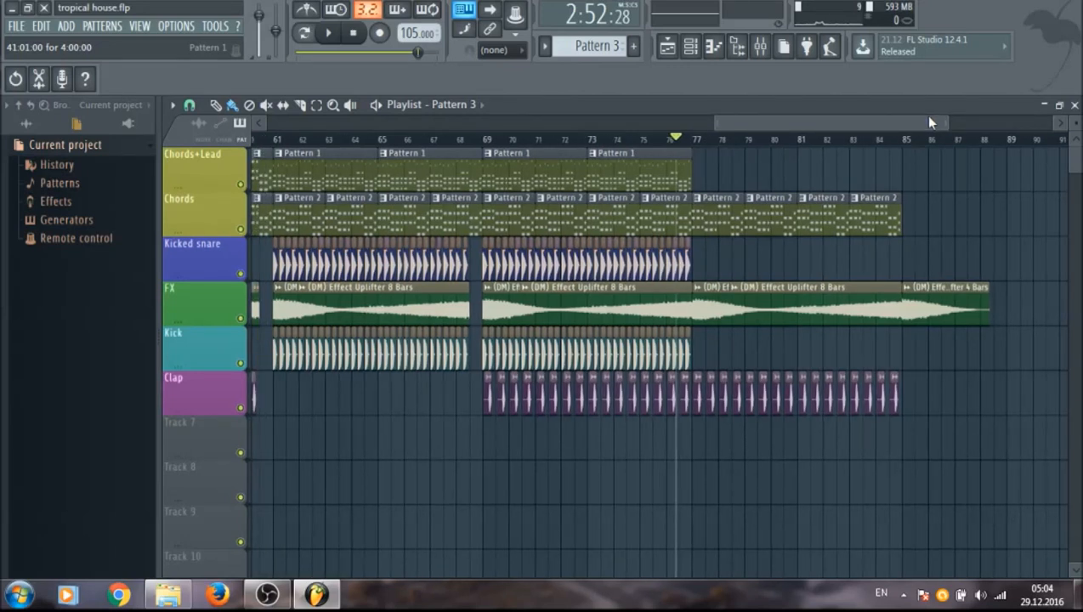
{"action": "left_click_drag", "start_coordinate": [929, 124], "coordinate": [928, 124]}
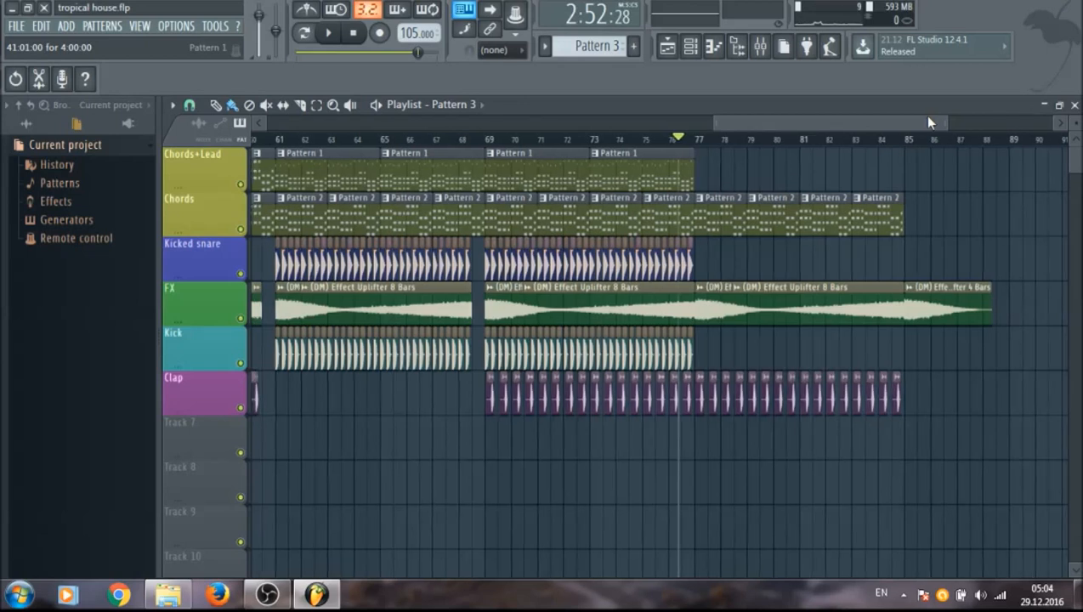
{"action": "left_click_drag", "start_coordinate": [934, 119], "coordinate": [941, 120]}
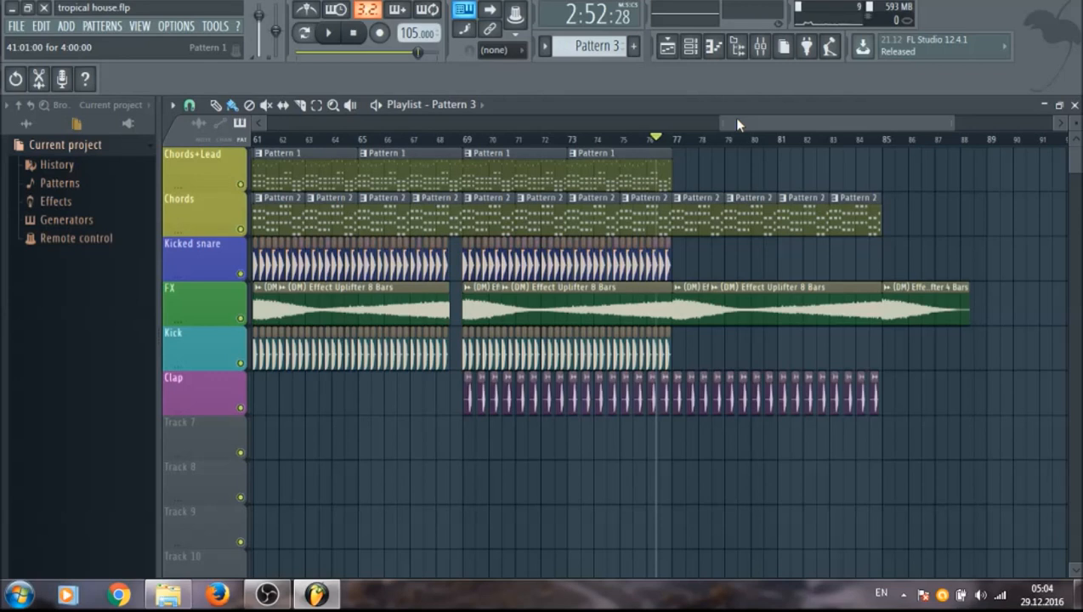
{"action": "left_click_drag", "start_coordinate": [738, 124], "coordinate": [743, 124]}
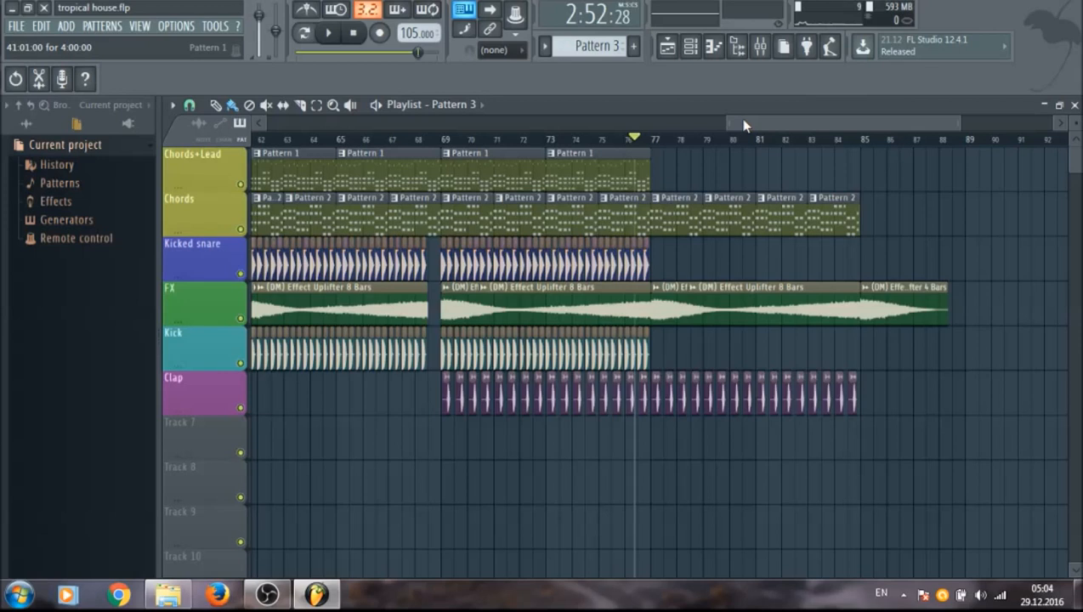
{"action": "left_click_drag", "start_coordinate": [744, 125], "coordinate": [769, 123]}
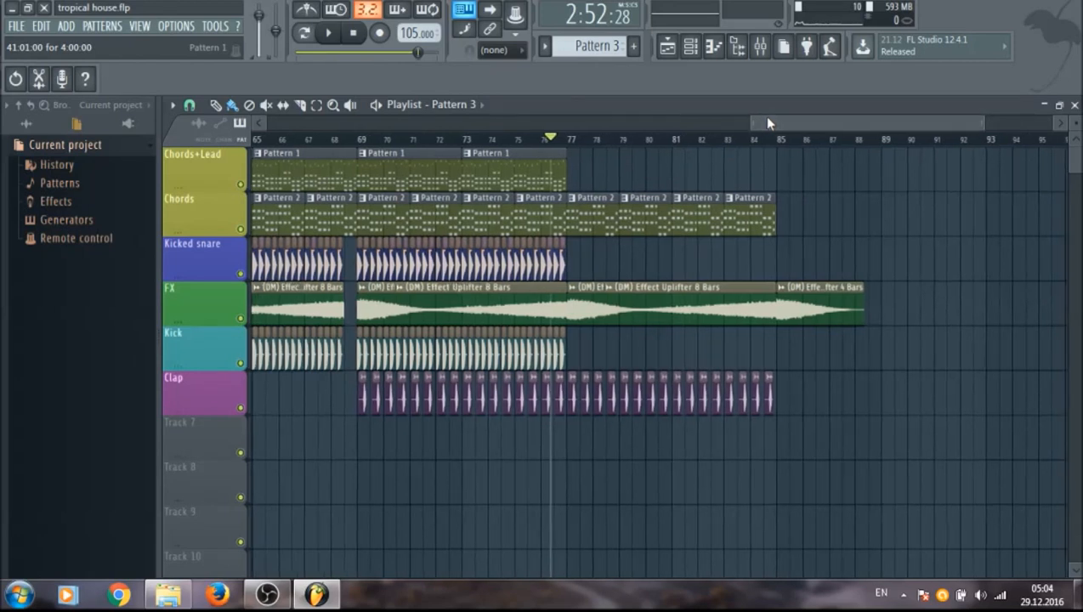
Play the song from bar 75 through the outro of chords, claps and effects into the final 4-bar downlifter, and stop playback.
{"action": "left_click", "coordinate": [568, 139]}
{"action": "left_click_drag", "start_coordinate": [903, 120], "coordinate": [901, 119]}
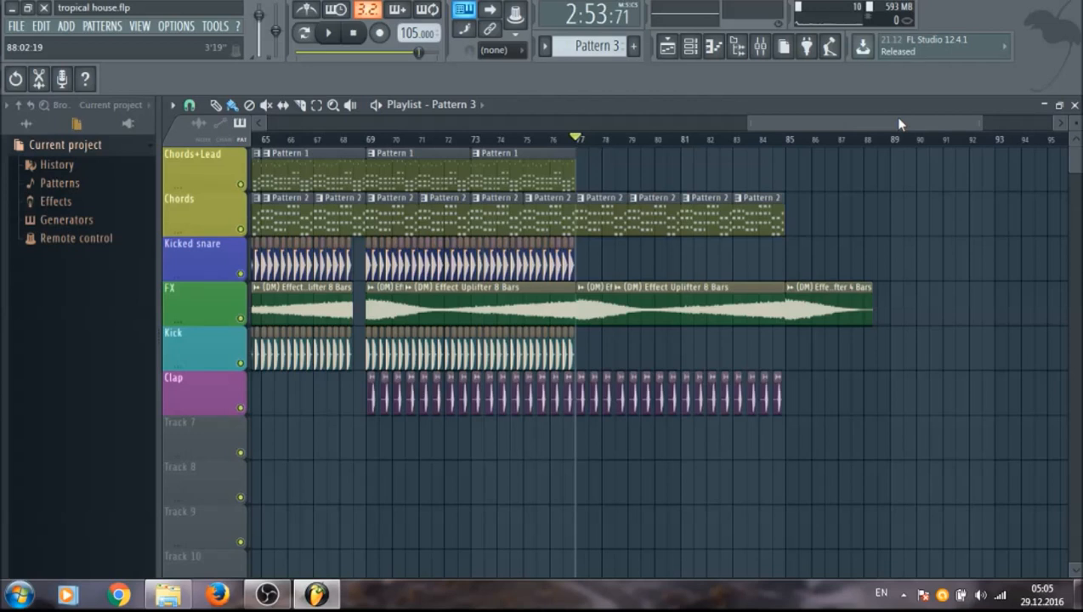
{"action": "left_click", "coordinate": [533, 140]}
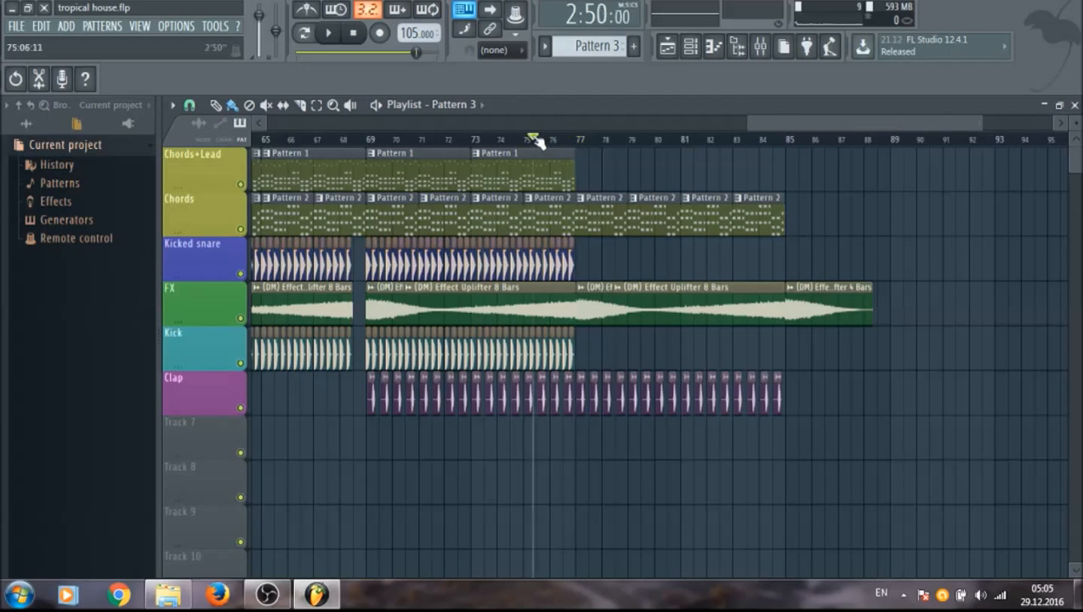
{"action": "key", "text": "space"}
{"action": "left_click_drag", "start_coordinate": [840, 126], "coordinate": [837, 127]}
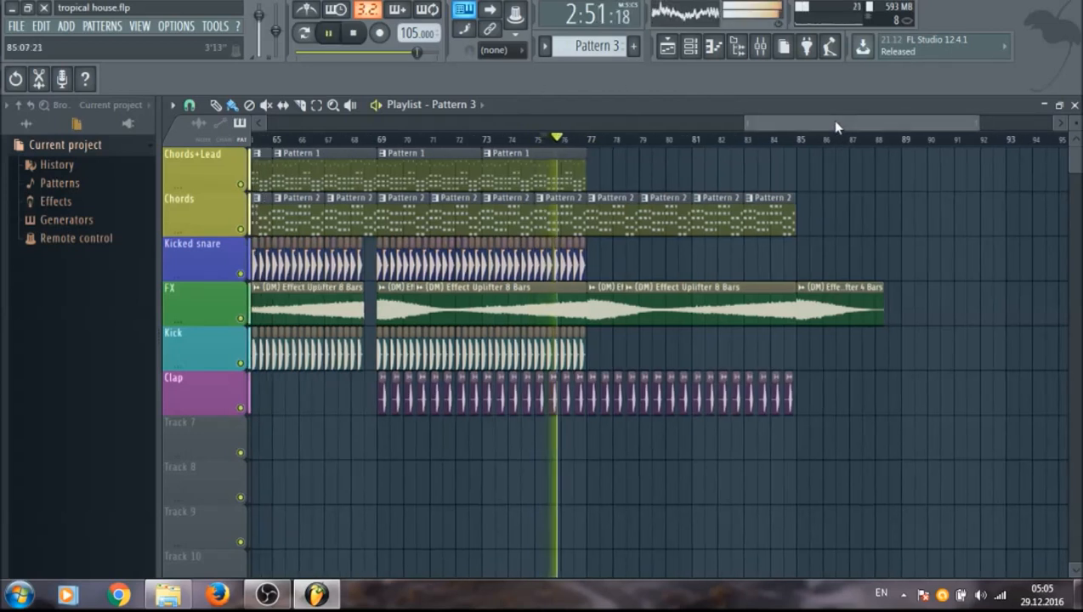
{"action": "mouse_move", "coordinate": [977, 124]}
{"action": "left_mouse_down"}
{"action": "mouse_move", "coordinate": [912, 126]}
{"action": "mouse_move", "coordinate": [958, 126]}
{"action": "left_mouse_up"}
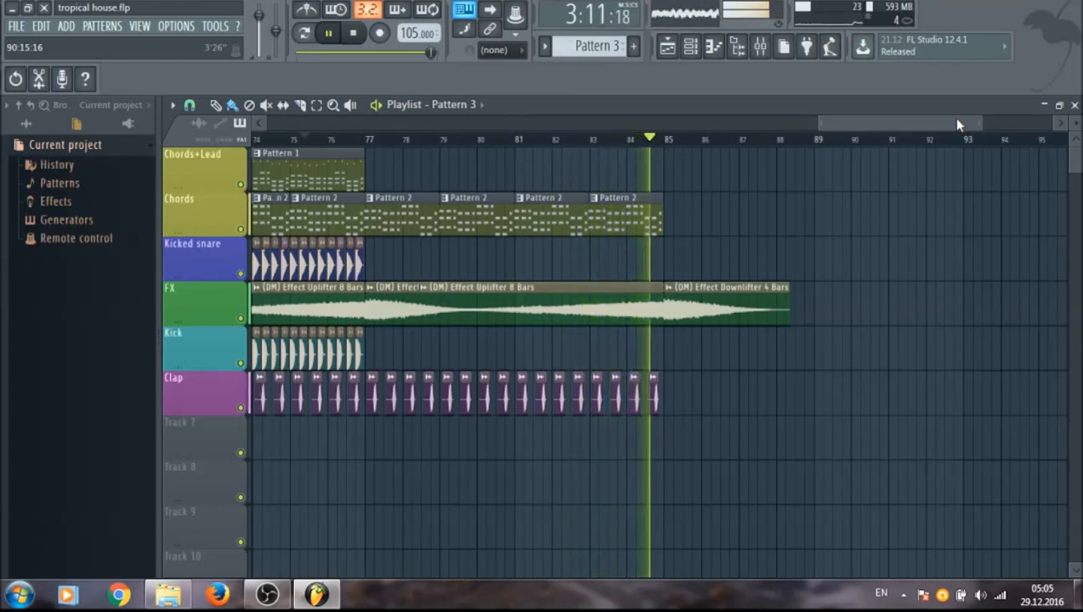
{"action": "left_click_drag", "start_coordinate": [957, 125], "coordinate": [953, 125]}
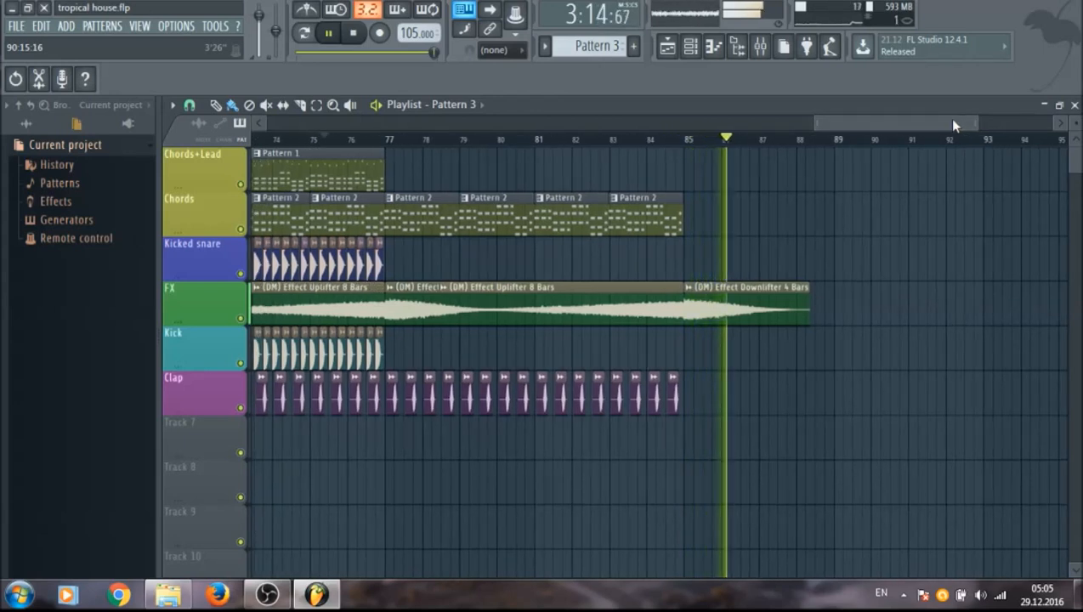
{"action": "key", "text": "space"}
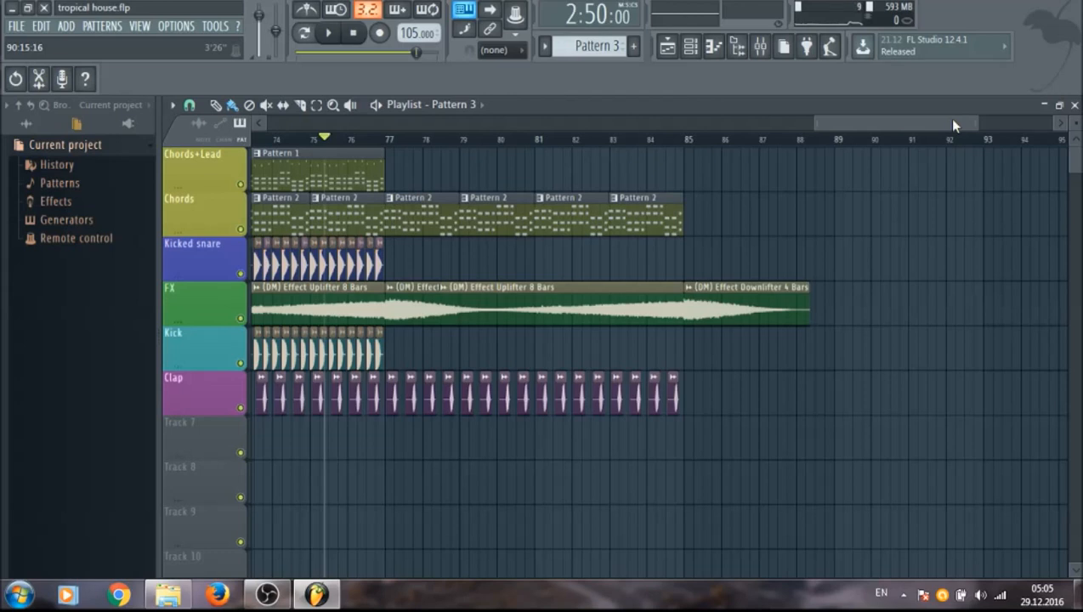
{"action": "left_click_drag", "start_coordinate": [954, 125], "coordinate": [930, 125]}
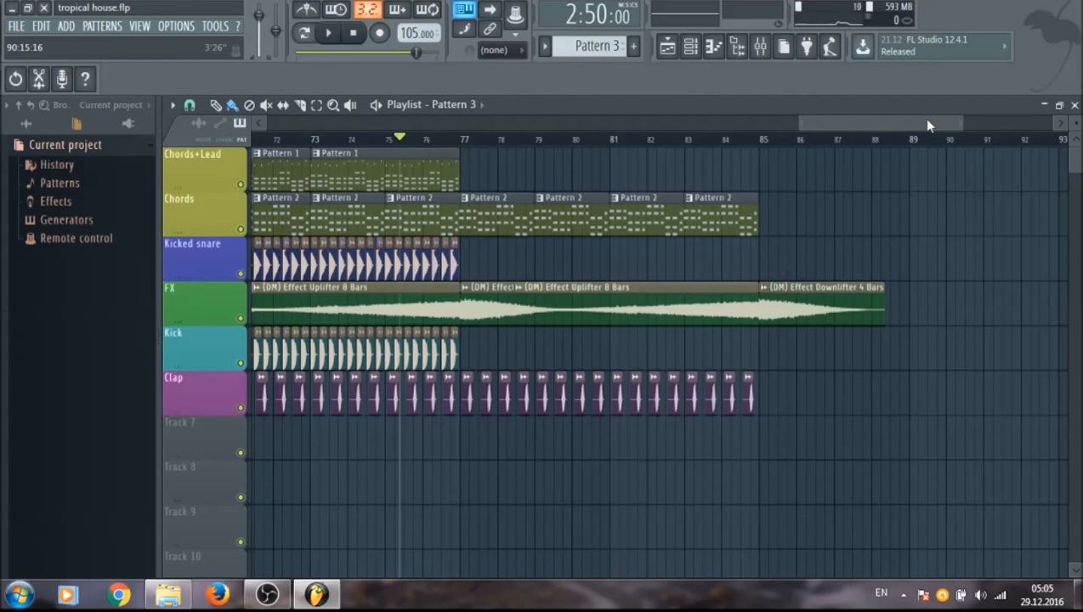
{"action": "left_click_drag", "start_coordinate": [928, 125], "coordinate": [926, 125]}
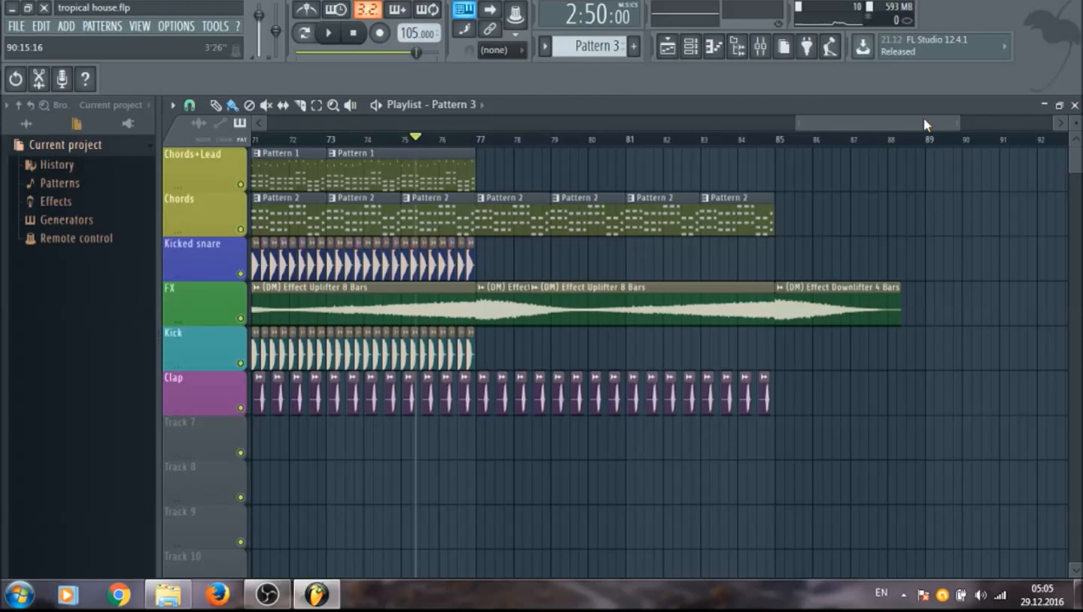
{"action": "left_click_drag", "start_coordinate": [925, 125], "coordinate": [925, 125]}
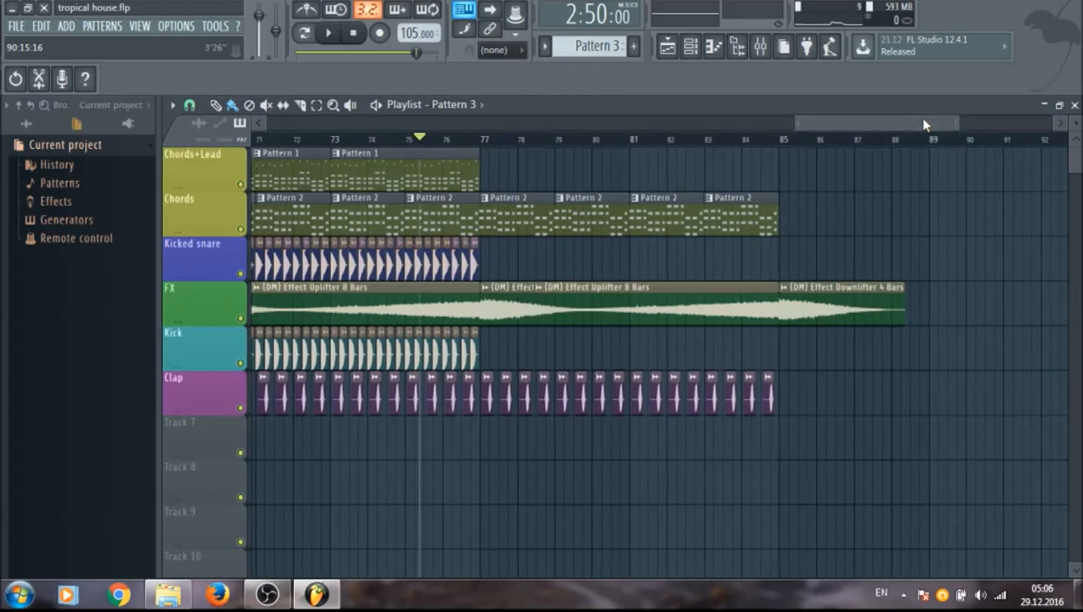
{"action": "left_click_drag", "start_coordinate": [926, 125], "coordinate": [872, 124]}
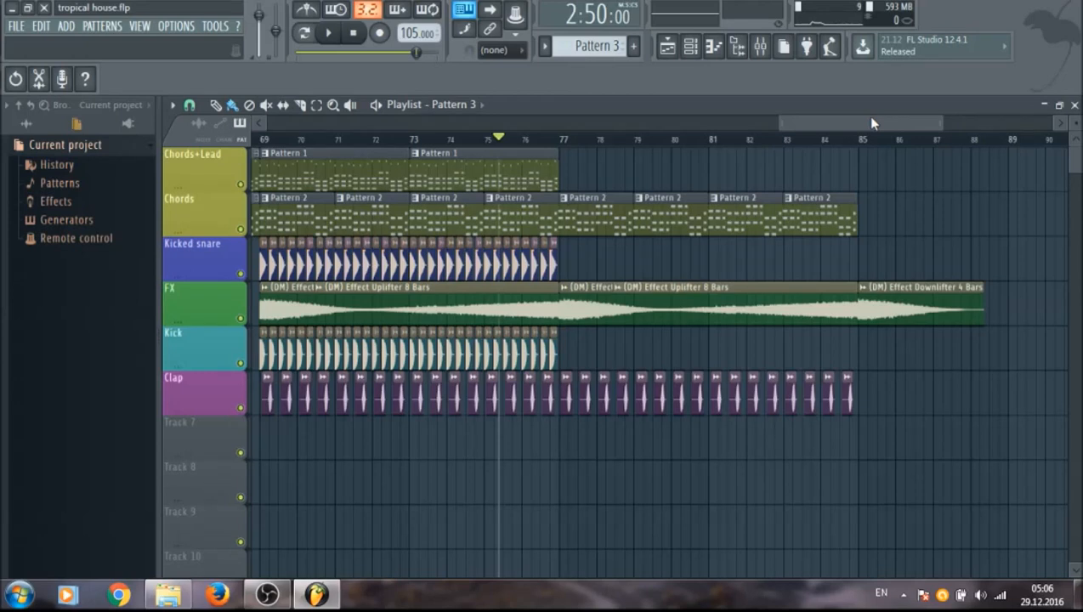
{"action": "left_click_drag", "start_coordinate": [872, 124], "coordinate": [878, 124]}
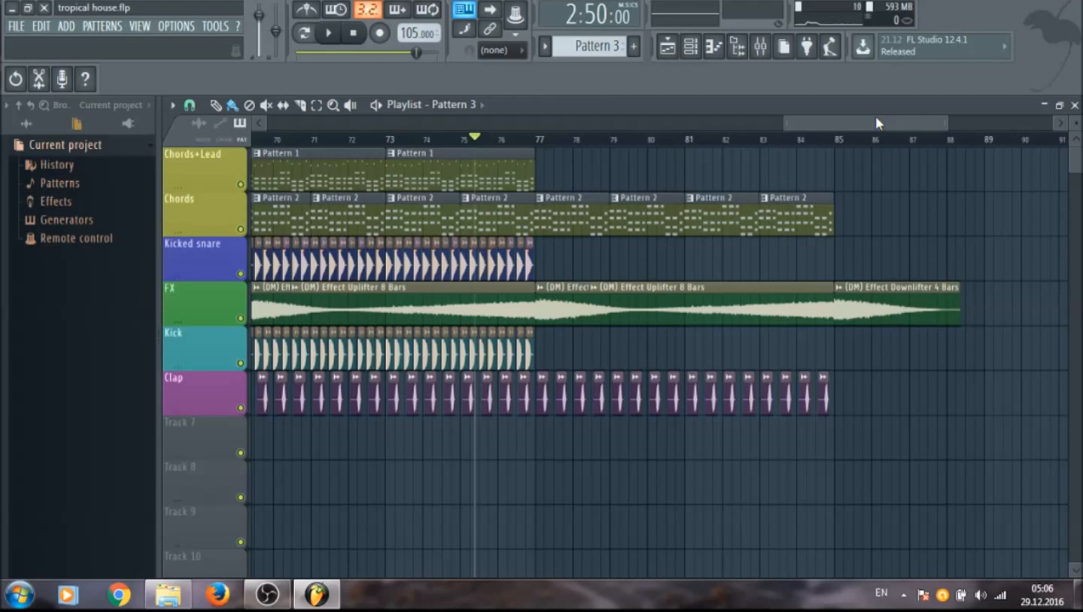
{"action": "left_click_drag", "start_coordinate": [878, 123], "coordinate": [890, 123]}
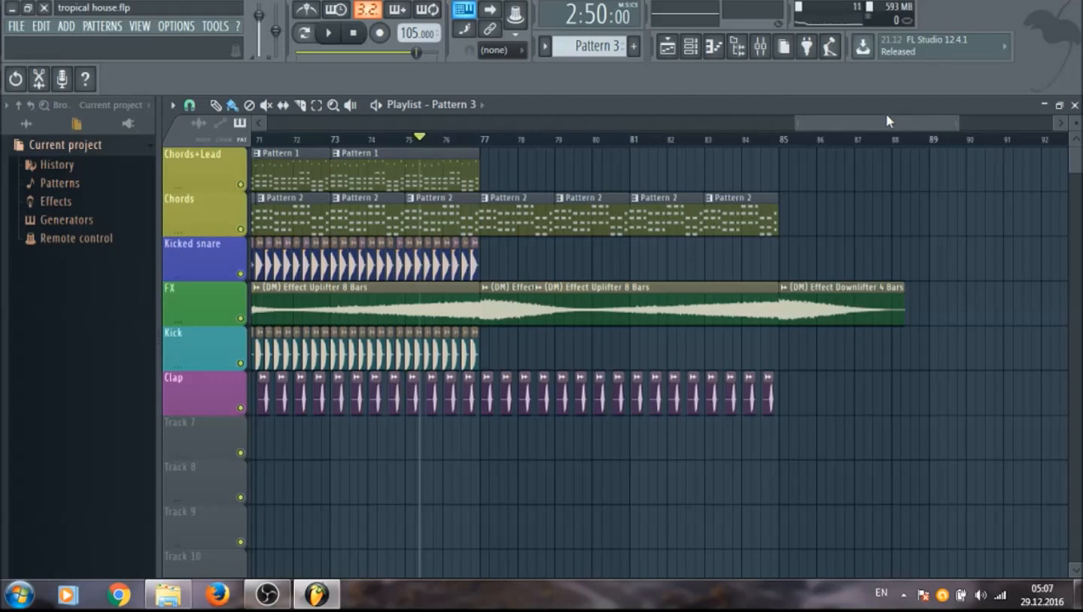
{"action": "left_click_drag", "start_coordinate": [886, 117], "coordinate": [882, 124]}
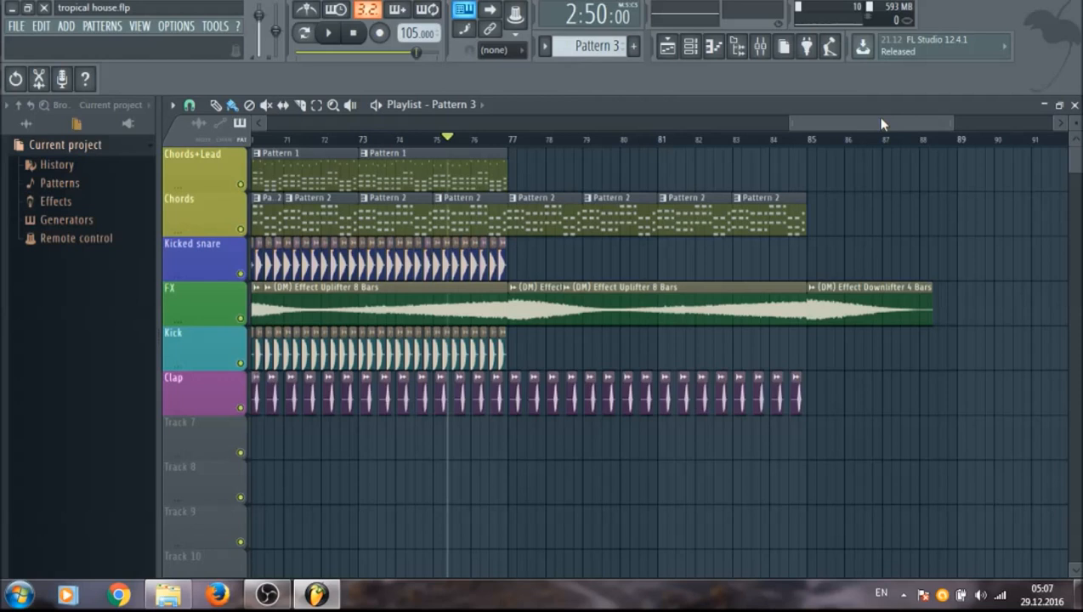
{"action": "left_click_drag", "start_coordinate": [820, 122], "coordinate": [824, 121]}
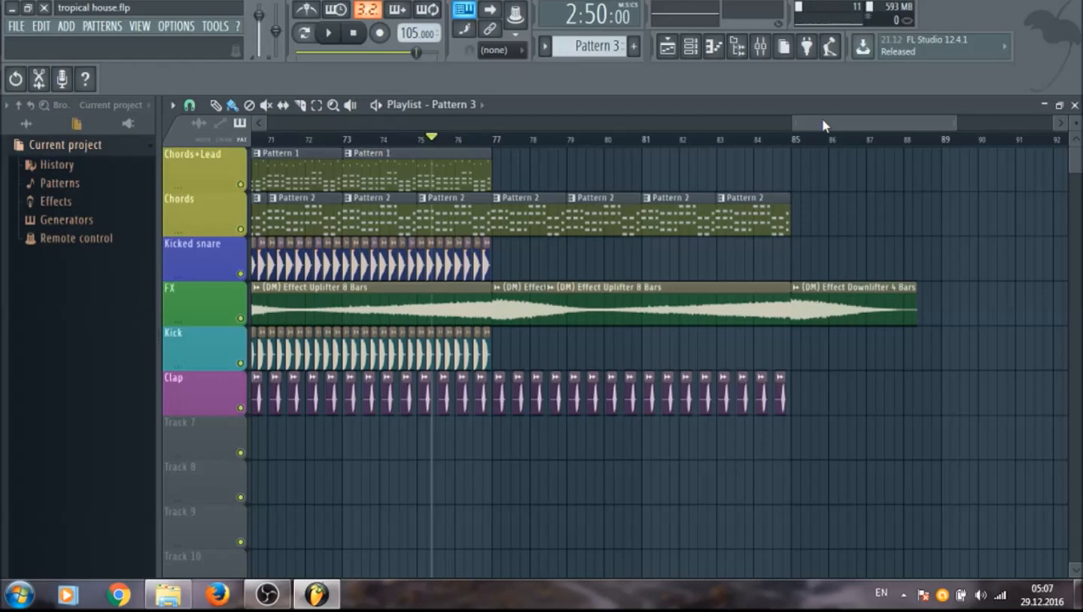
{"action": "left_click_drag", "start_coordinate": [823, 125], "coordinate": [832, 125]}
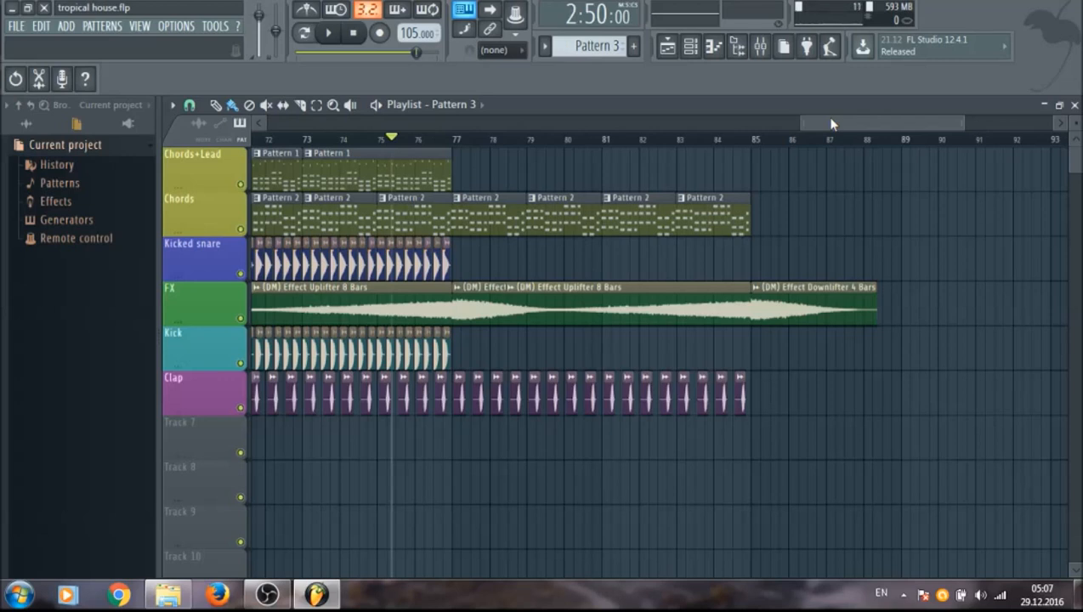
{"action": "left_click_drag", "start_coordinate": [832, 124], "coordinate": [831, 123]}
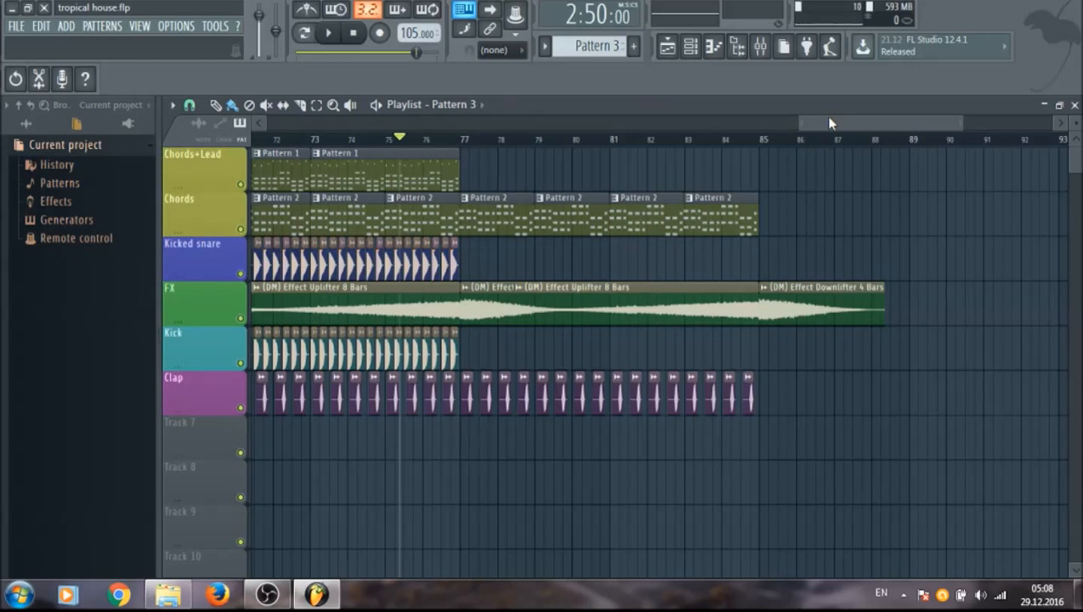
{"action": "scroll", "coordinate": [829, 121], "scroll_direction": "left", "scroll_amount": 1}
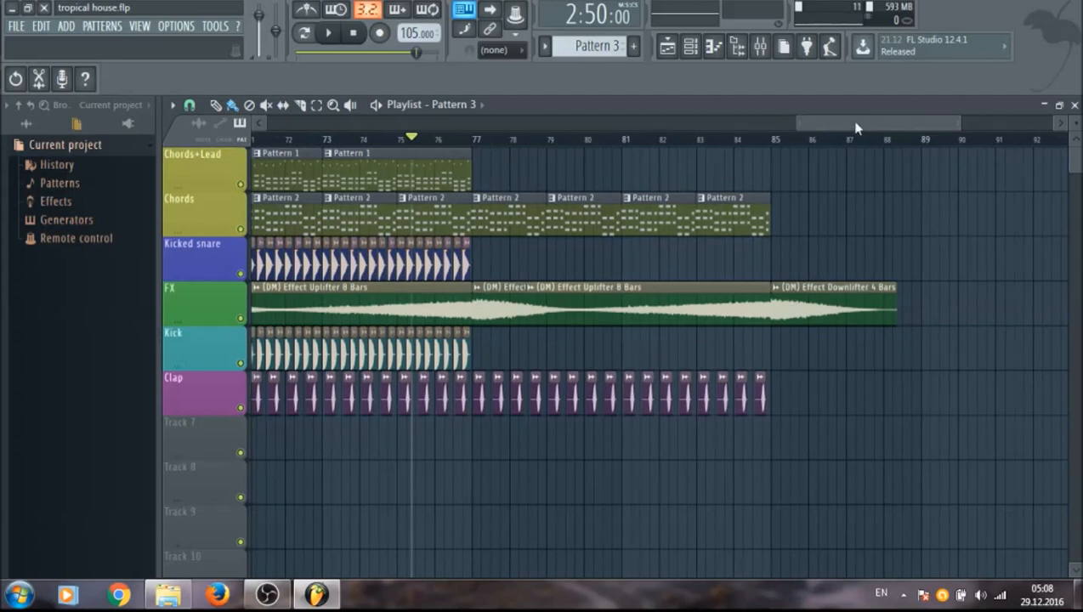
{"action": "scroll", "coordinate": [856, 127], "scroll_direction": "left", "scroll_amount": 1}
{"action": "scroll", "coordinate": [850, 123], "scroll_direction": "left", "scroll_amount": 2}
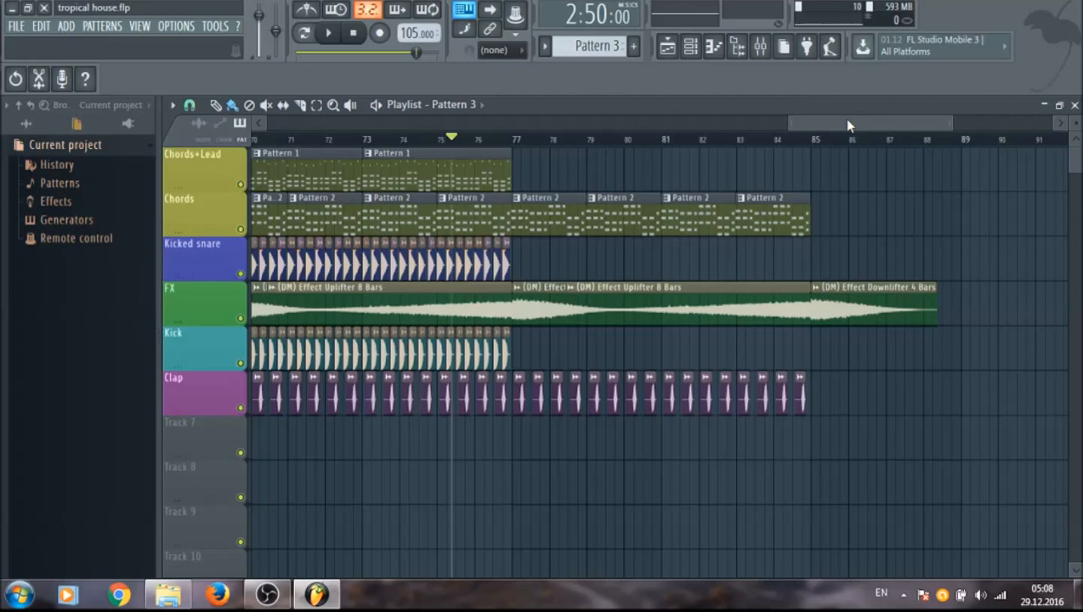
{"action": "left_click_drag", "start_coordinate": [849, 123], "coordinate": [812, 125]}
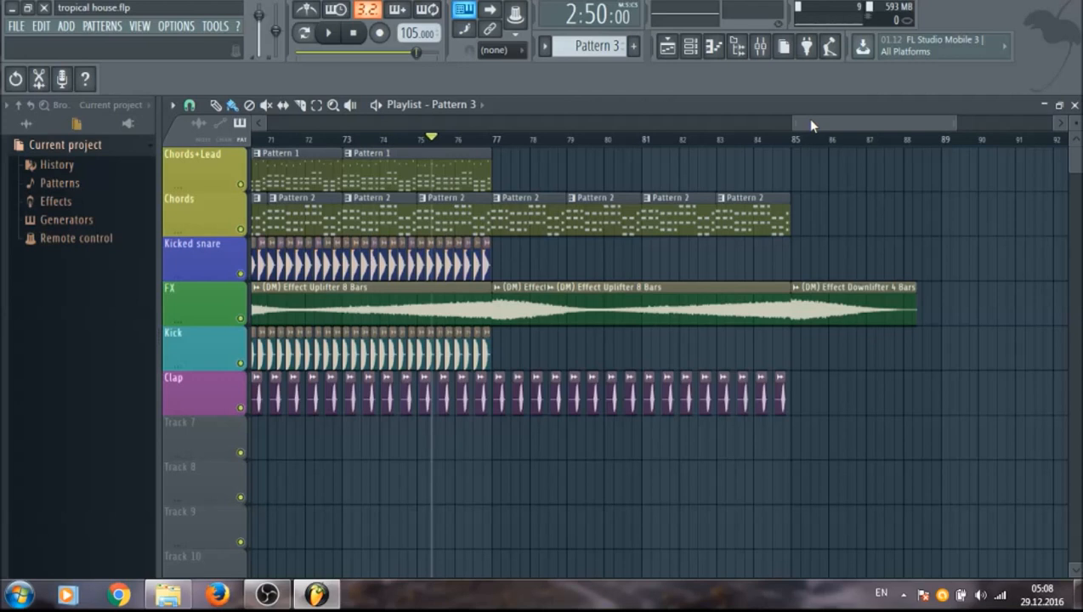
Fit the whole song in the playlist view, from bar 1 to the final downlifter, to review the complete arrangement.
{"action": "mouse_move", "coordinate": [811, 125]}
{"action": "left_mouse_down"}
{"action": "mouse_move", "coordinate": [800, 125]}
{"action": "mouse_move", "coordinate": [820, 122]}
{"action": "mouse_move", "coordinate": [806, 120]}
{"action": "left_mouse_up"}
{"action": "left_click_drag", "start_coordinate": [880, 120], "coordinate": [925, 121]}
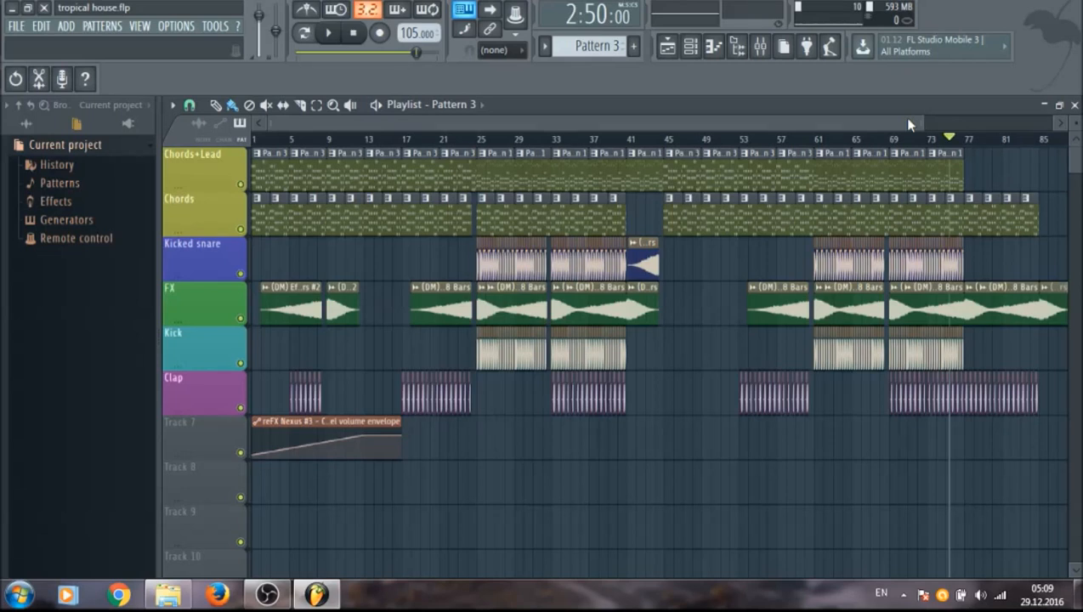
{"action": "left_click_drag", "start_coordinate": [924, 123], "coordinate": [927, 122]}
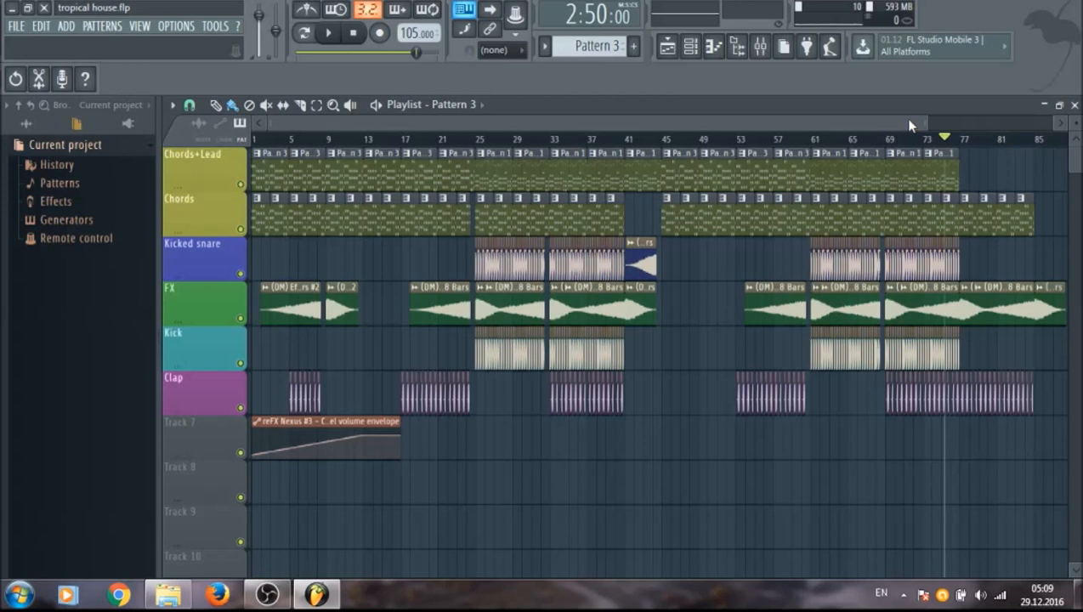